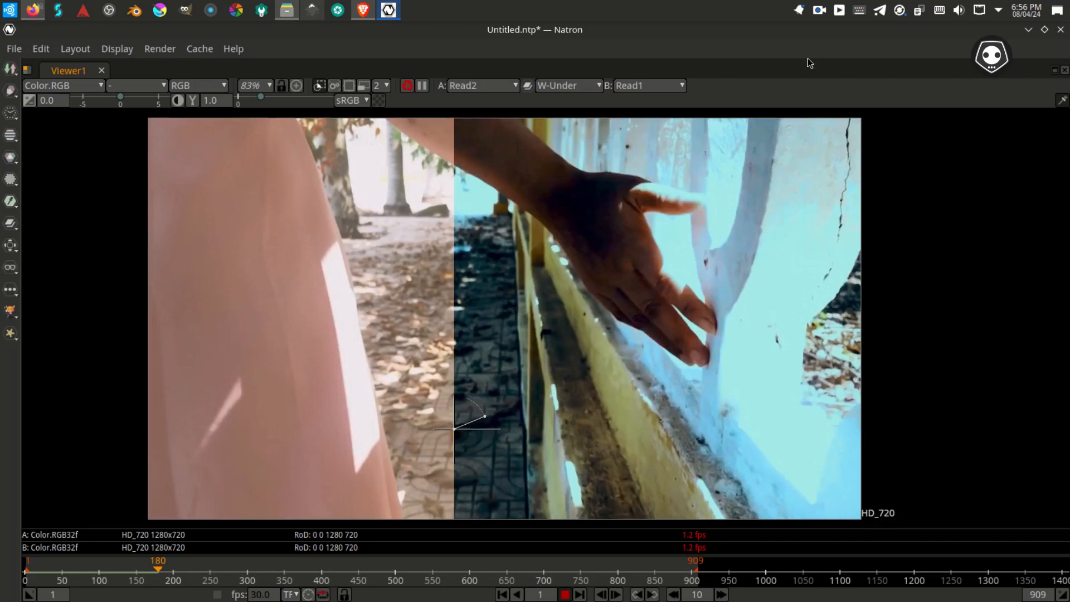
Compare the original and graded footage by shifting the viewer's wipe divider across the image.
{"action": "left_click", "coordinate": [819, 10]}
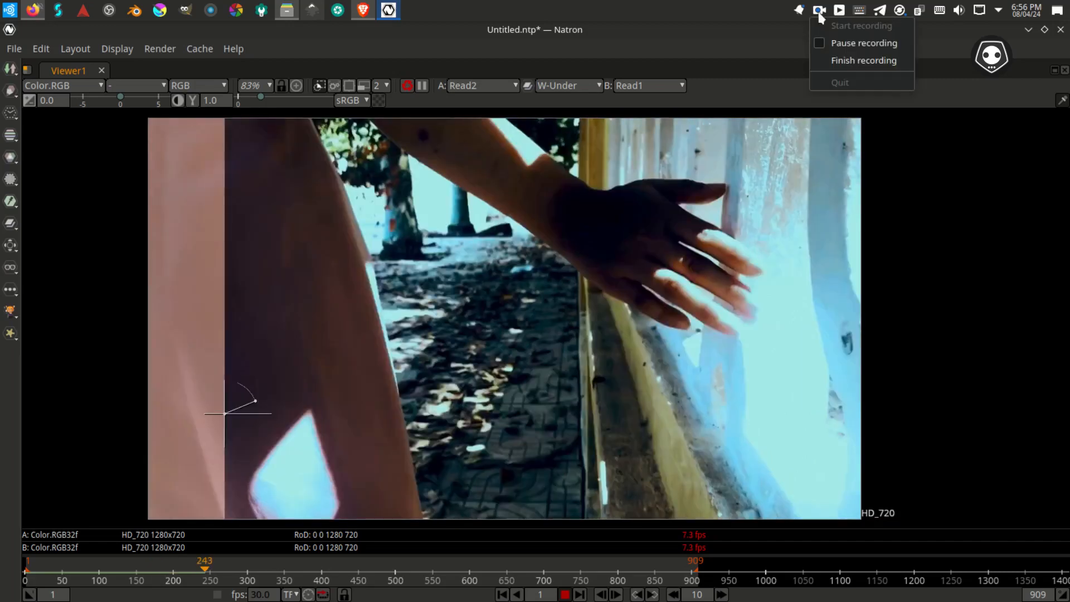
{"action": "left_click", "coordinate": [833, 45]}
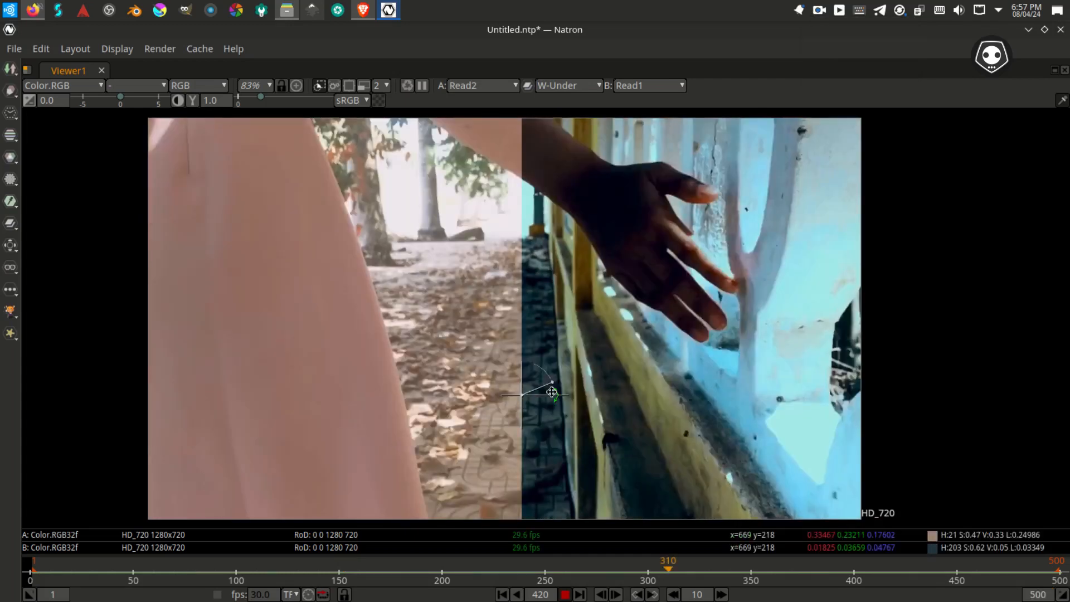
{"action": "left_click_drag", "start_coordinate": [551, 392], "coordinate": [336, 470]}
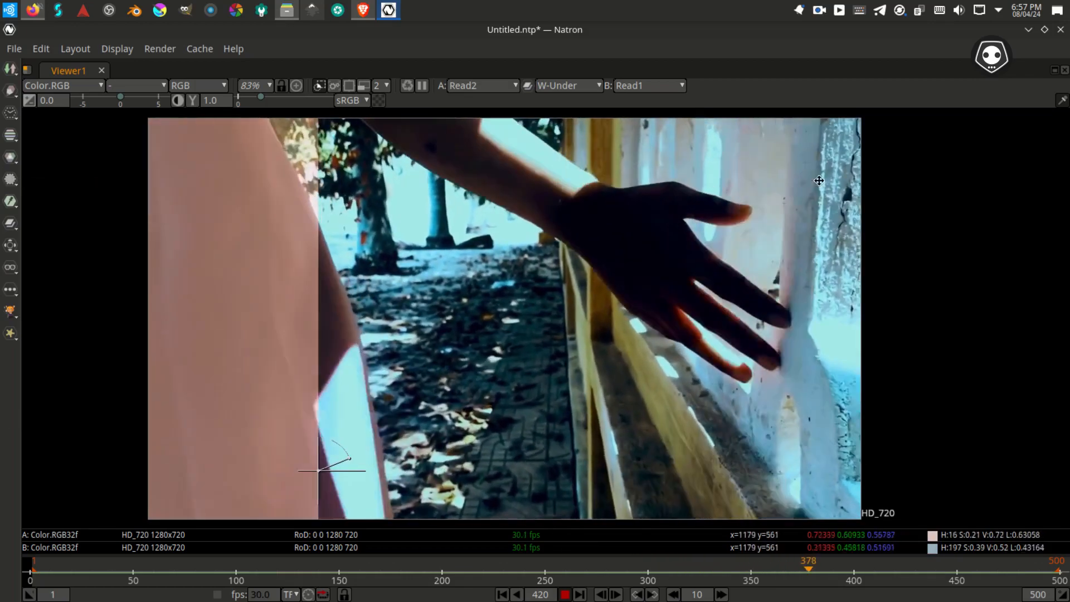
{"action": "left_click", "coordinate": [819, 10]}
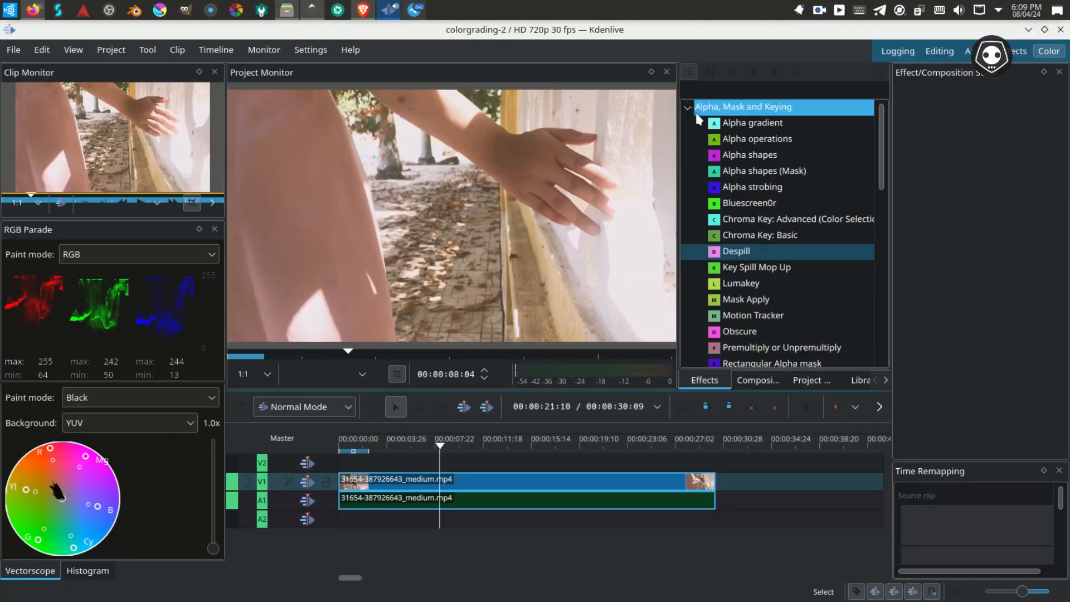
Apply the Bézier Curves effect from Color and Image correction to the video clip on track V1.
{"action": "left_click", "coordinate": [689, 107]}
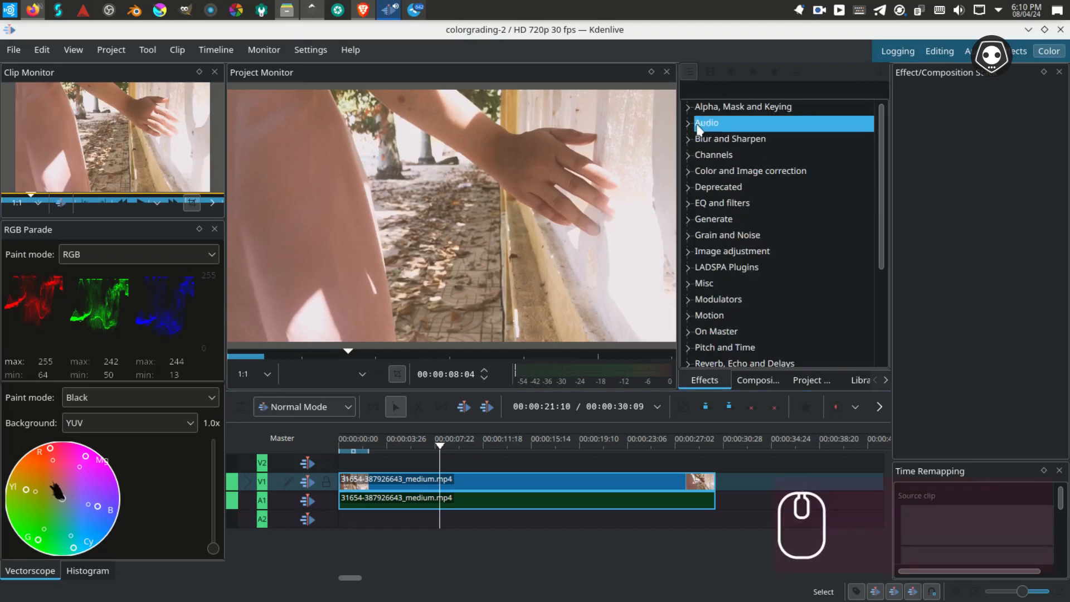
{"action": "left_click", "coordinate": [691, 169]}
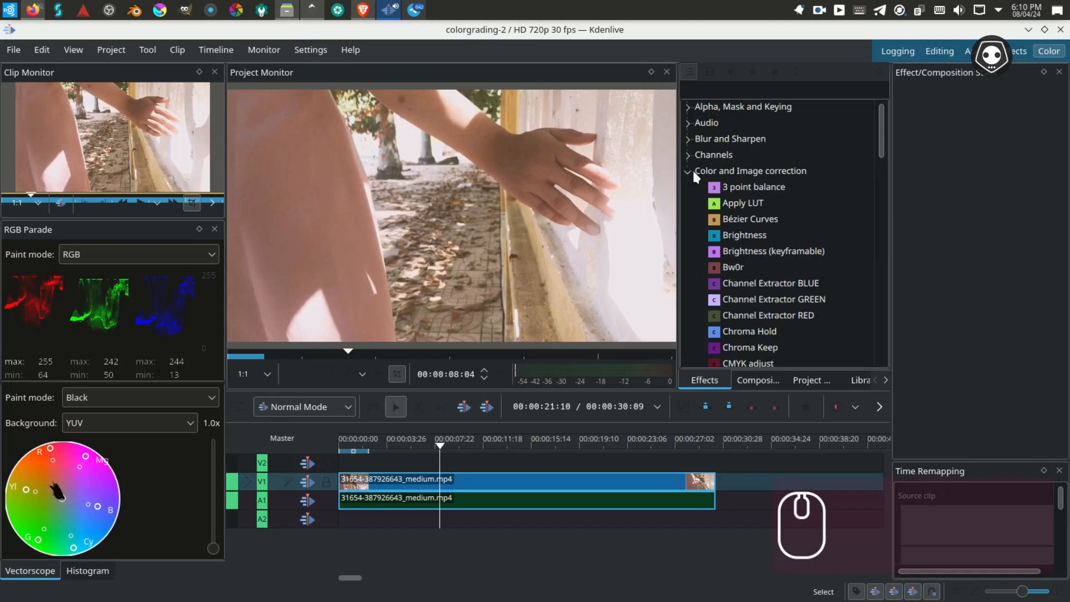
{"action": "scroll", "coordinate": [744, 167], "scroll_direction": "down", "scroll_amount": 5}
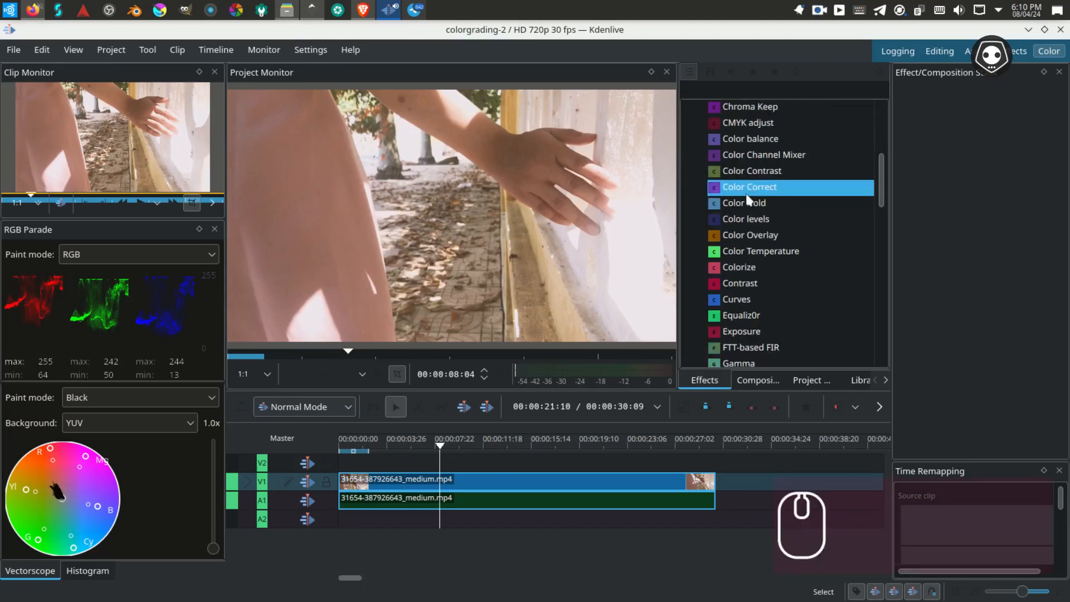
{"action": "scroll", "coordinate": [748, 199], "scroll_direction": "up", "scroll_amount": 5}
{"action": "left_click", "coordinate": [747, 224]}
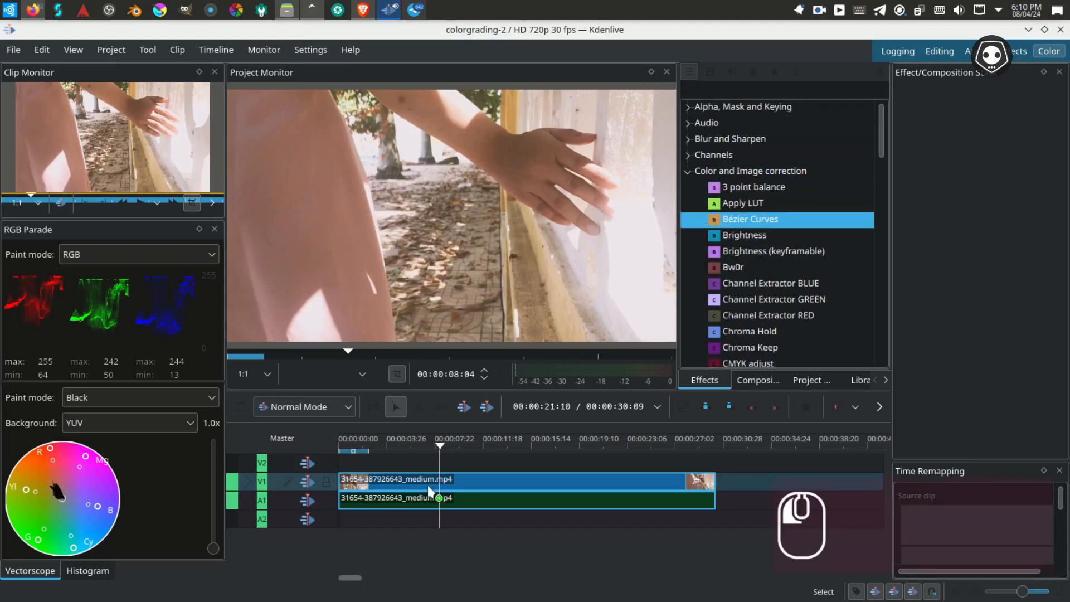
{"action": "left_click_drag", "start_coordinate": [427, 485], "coordinate": [427, 484]}
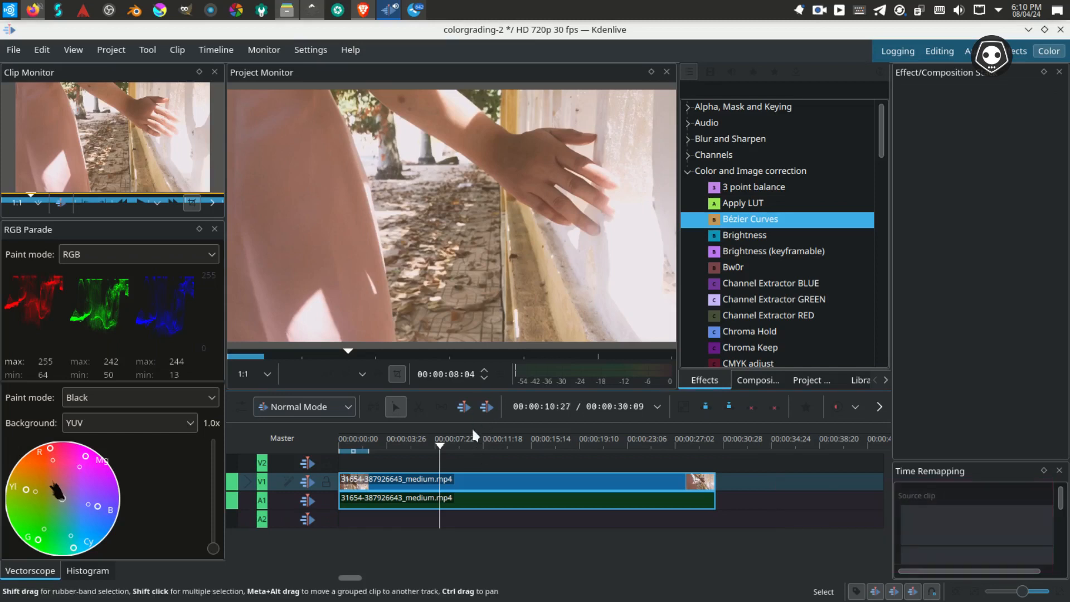
{"action": "left_click", "coordinate": [443, 483]}
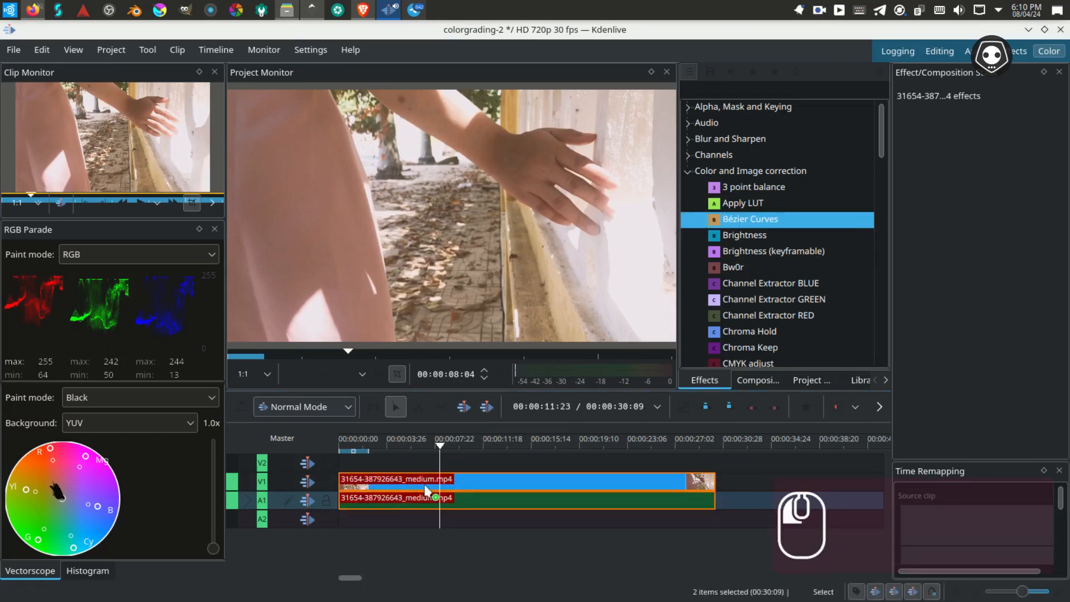
{"action": "left_click", "coordinate": [425, 489]}
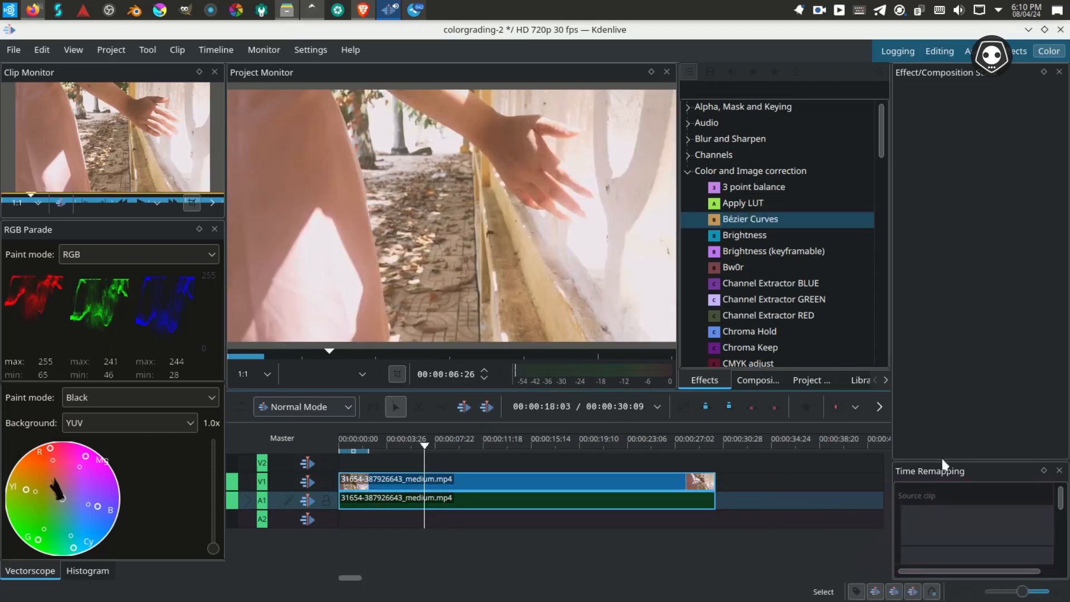
Enlarge the Effect/Composition Stack area and select the V1 clip to show its Bézier Curves settings.
{"action": "left_click_drag", "start_coordinate": [941, 457], "coordinate": [941, 398]}
{"action": "left_click_drag", "start_coordinate": [890, 320], "coordinate": [861, 321]}
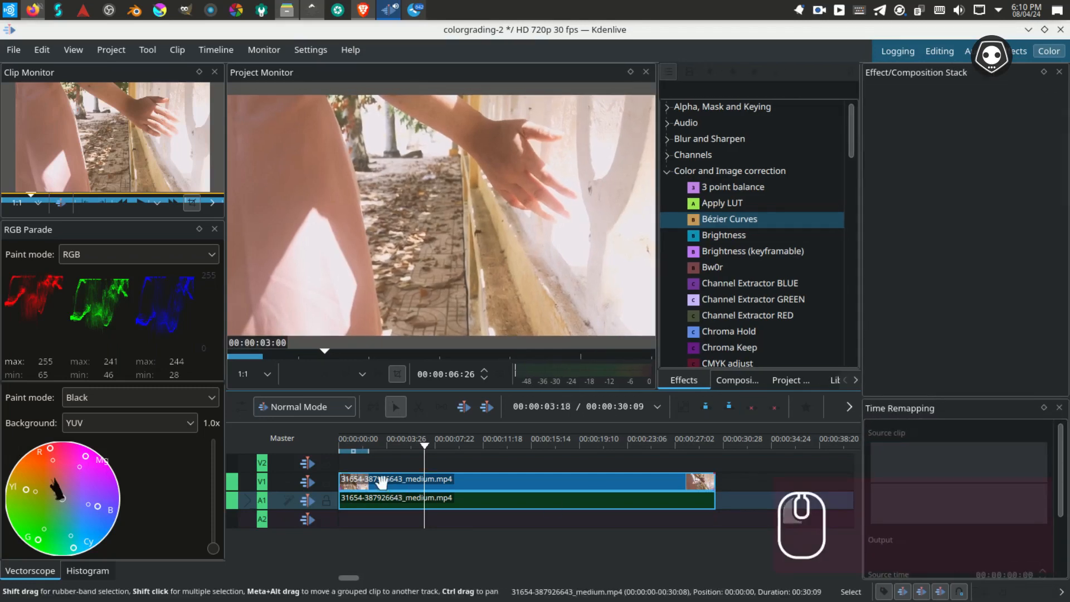
{"action": "left_click", "coordinate": [384, 484]}
{"action": "left_click", "coordinate": [969, 216]}
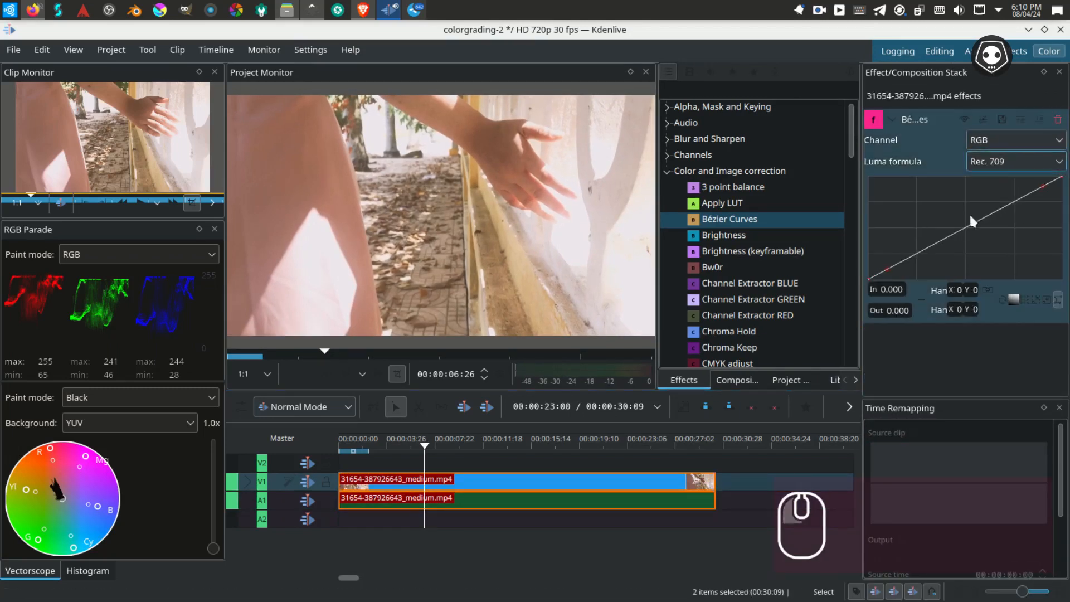
{"action": "left_click_drag", "start_coordinate": [860, 271], "coordinate": [826, 269]}
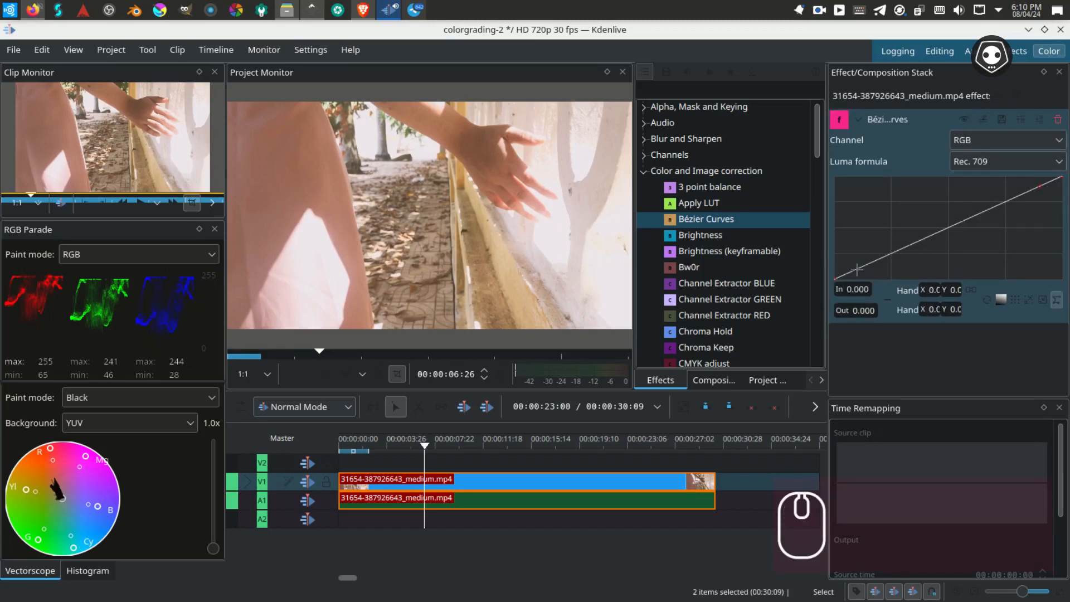
Pull the shadow handle of the RGB curve down to deepen the shadows, and compare with the effect disabled.
{"action": "left_click_drag", "start_coordinate": [856, 269], "coordinate": [863, 283]}
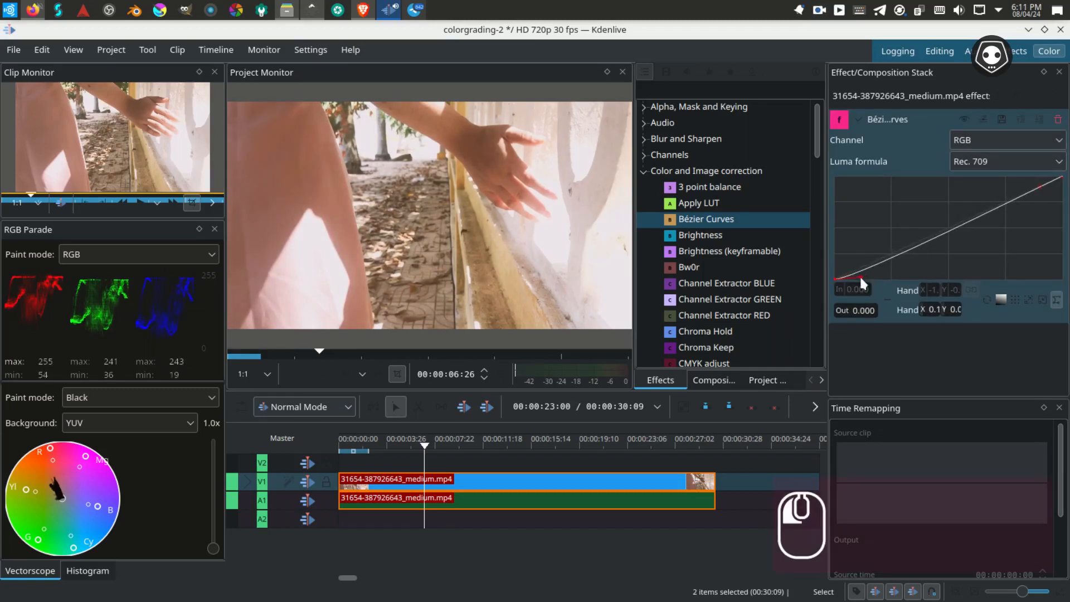
{"action": "left_click", "coordinate": [966, 122]}
{"action": "left_click", "coordinate": [967, 122]}
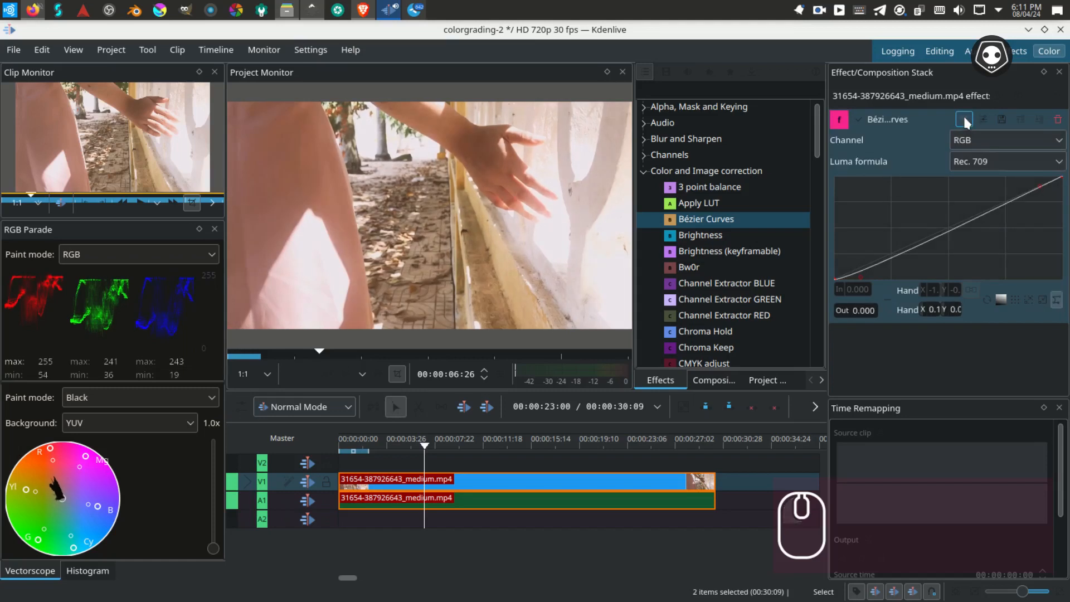
Lower the RGB curve's white point slightly and add a midpoint at about in 0.518, out 0.510.
{"action": "left_click", "coordinate": [1061, 179]}
{"action": "left_click_drag", "start_coordinate": [1060, 179], "coordinate": [1059, 183]}
{"action": "left_click", "coordinate": [956, 230]}
{"action": "left_click_drag", "start_coordinate": [955, 231], "coordinate": [952, 226]}
Raise the highlight handle of the RGB curve and leave the white point at about out 0.897.
{"action": "left_click", "coordinate": [1030, 190]}
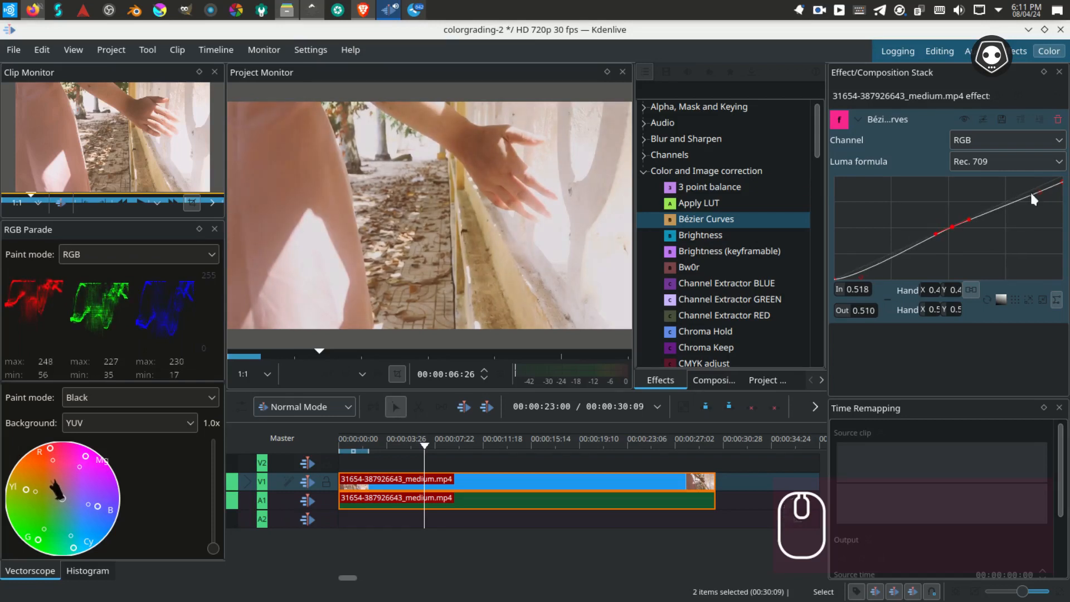
{"action": "left_click", "coordinate": [1062, 185]}
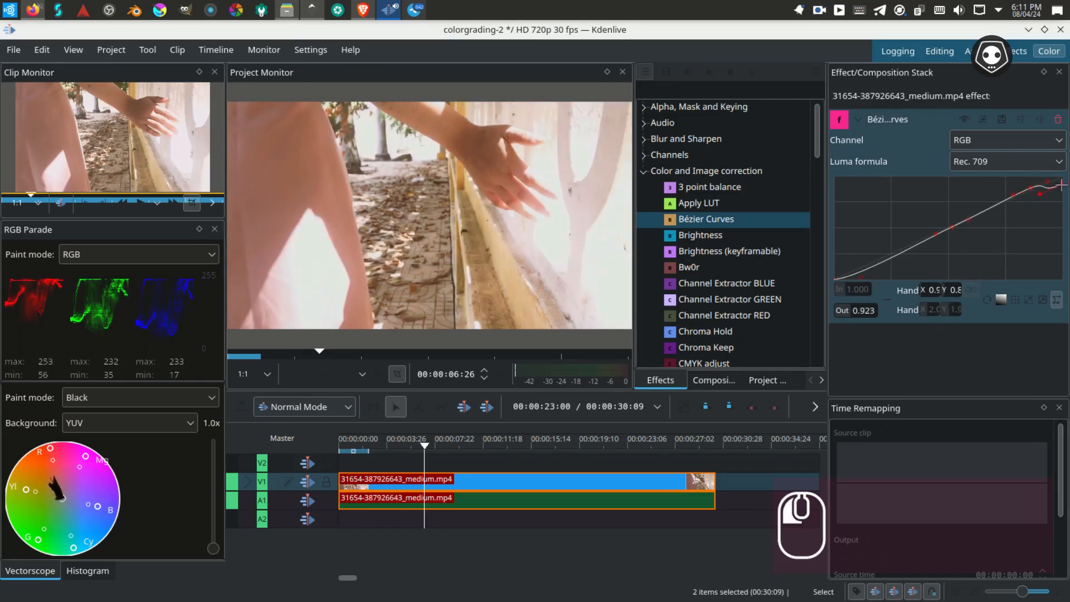
{"action": "left_click_drag", "start_coordinate": [1038, 196], "coordinate": [1042, 177]}
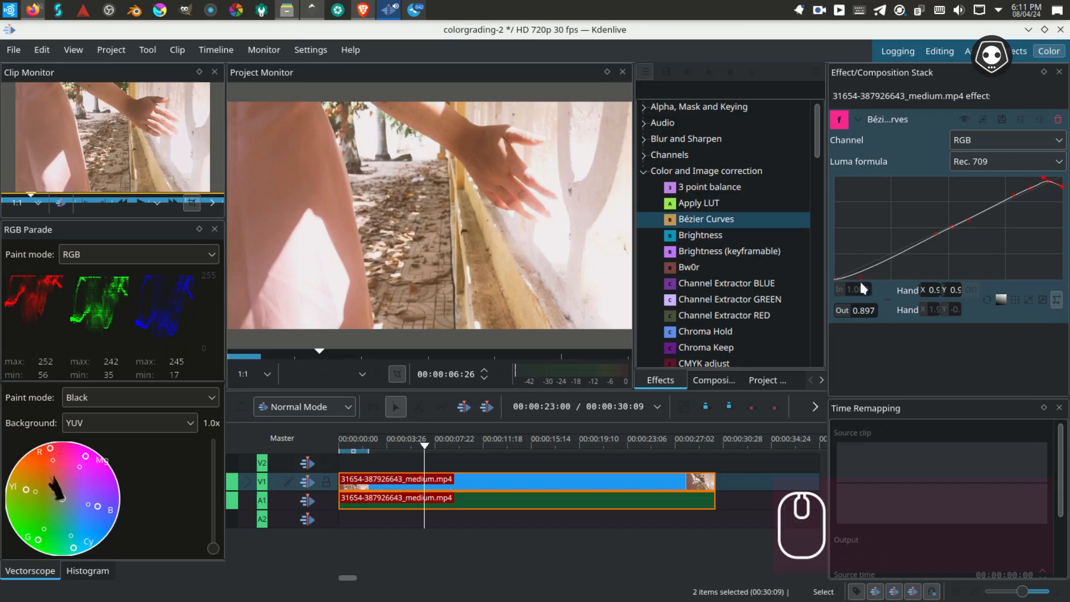
Readjust the RGB curve's shadow handle, shift the midpoint to about in 0.442, out 0.471, and collapse the Bézier Curves effect.
{"action": "left_click_drag", "start_coordinate": [860, 278], "coordinate": [858, 258]}
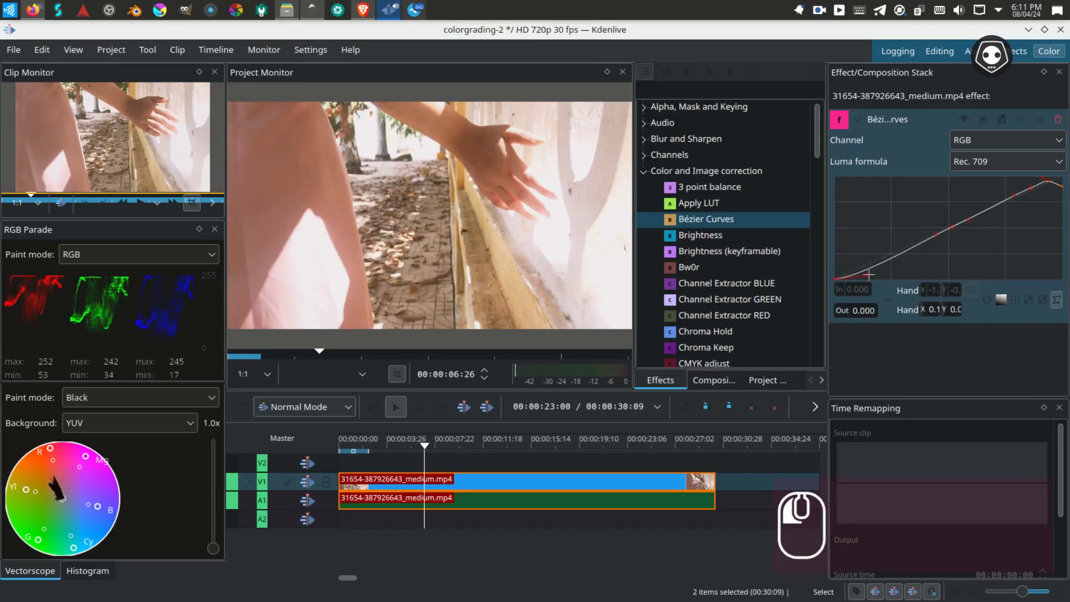
{"action": "left_click_drag", "start_coordinate": [948, 225], "coordinate": [938, 233]}
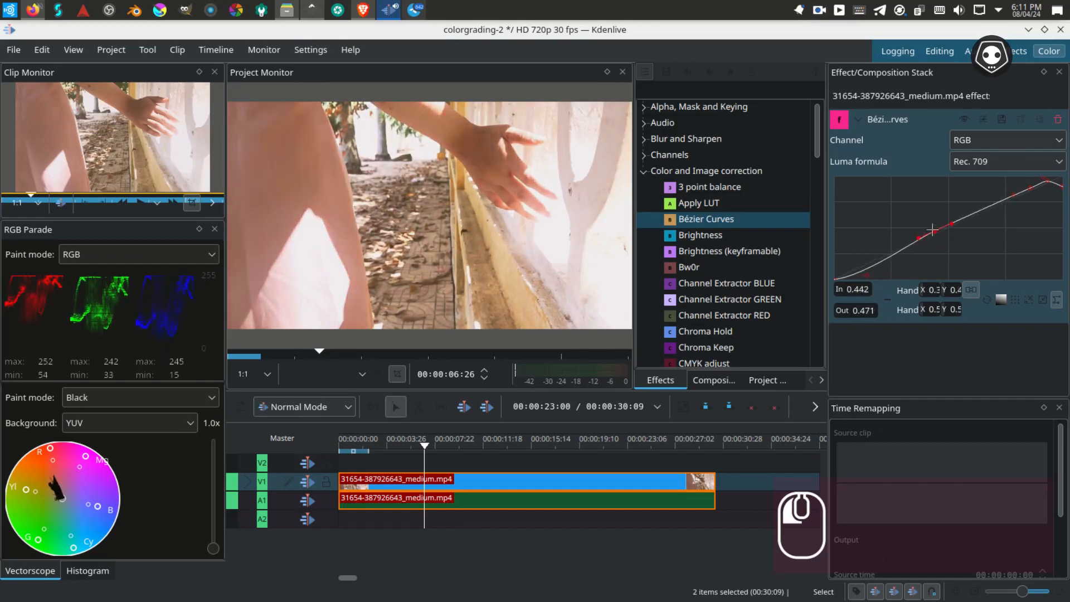
{"action": "left_click", "coordinate": [857, 119]}
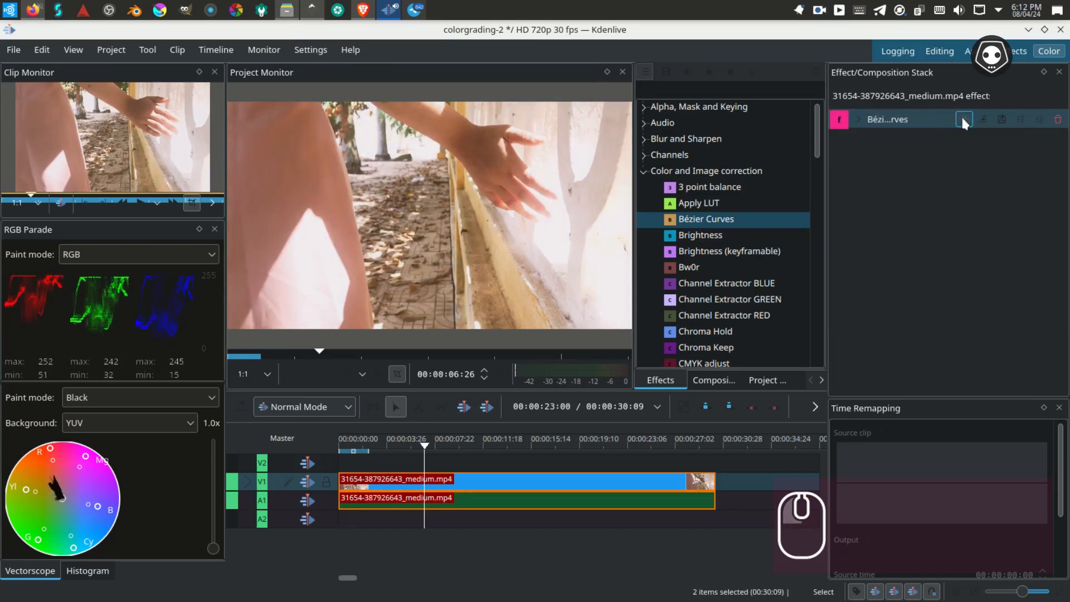
Search the effects for "expo" and add the Exposure effect to the V1 clip.
{"action": "left_click", "coordinate": [669, 91]}
{"action": "type", "text": "expo"}
{"action": "left_click_drag", "start_coordinate": [697, 123], "coordinate": [490, 489]}
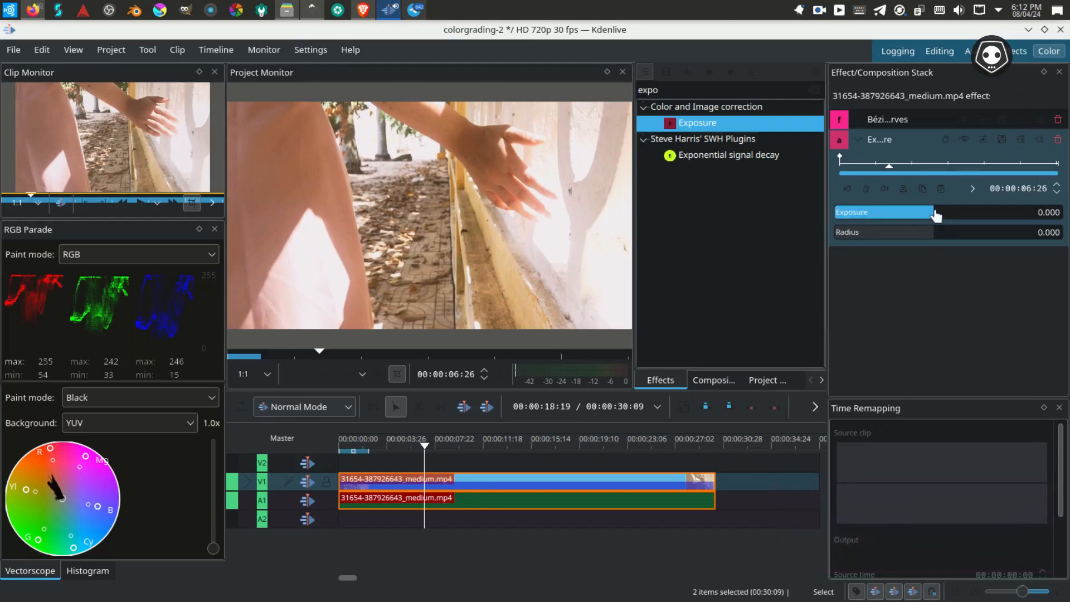
Set Exposure to about -0.161 and Radius to about 0.007, compare with the effect disabled, and collapse it.
{"action": "mouse_move", "coordinate": [935, 214]}
{"action": "left_mouse_down"}
{"action": "mouse_move", "coordinate": [918, 218]}
{"action": "mouse_move", "coordinate": [936, 216]}
{"action": "left_mouse_up"}
{"action": "mouse_move", "coordinate": [933, 237]}
{"action": "left_mouse_down"}
{"action": "mouse_move", "coordinate": [921, 239]}
{"action": "mouse_move", "coordinate": [948, 236]}
{"action": "mouse_move", "coordinate": [936, 239]}
{"action": "mouse_move", "coordinate": [928, 217]}
{"action": "left_mouse_up"}
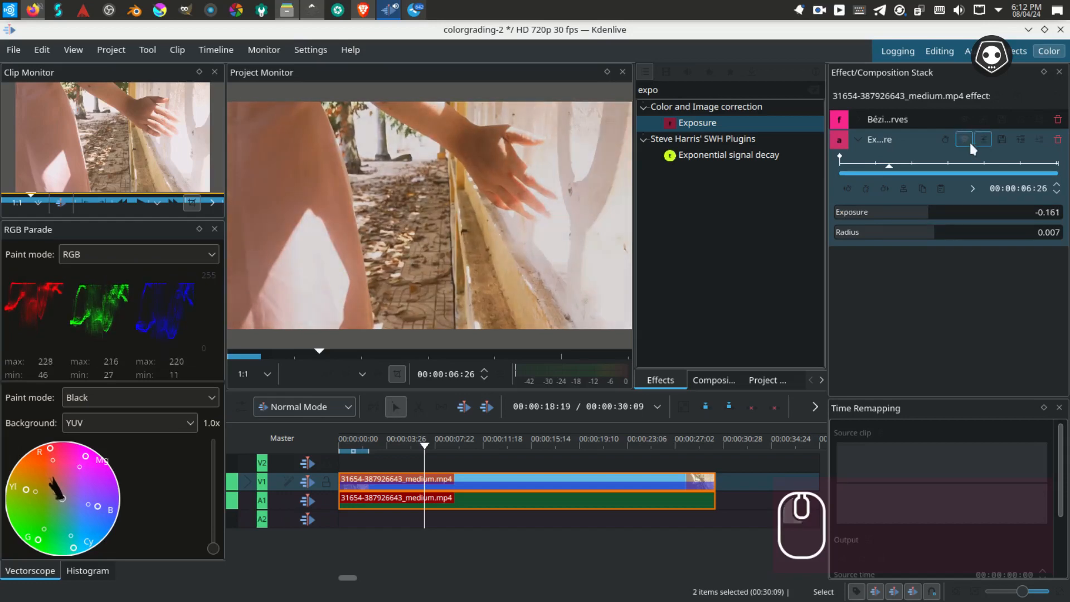
{"action": "left_click", "coordinate": [967, 139]}
{"action": "left_click", "coordinate": [966, 139]}
{"action": "left_click", "coordinate": [857, 139]}
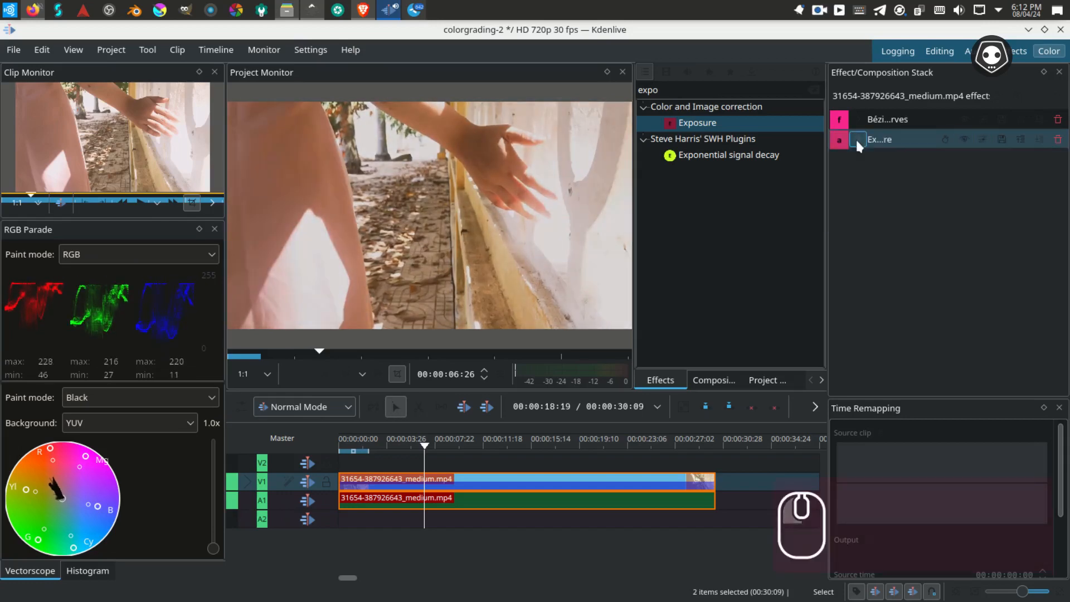
Clear the effect search and add a second Bézier Curves effect to the V1 clip.
{"action": "left_click", "coordinate": [814, 89]}
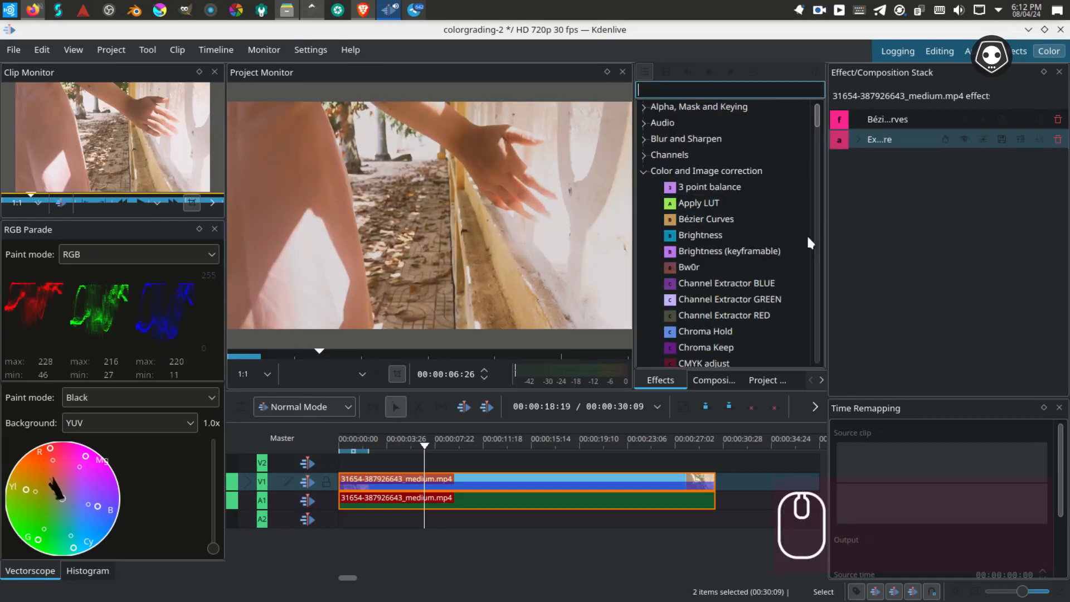
{"action": "left_click", "coordinate": [765, 269]}
{"action": "left_click", "coordinate": [705, 242]}
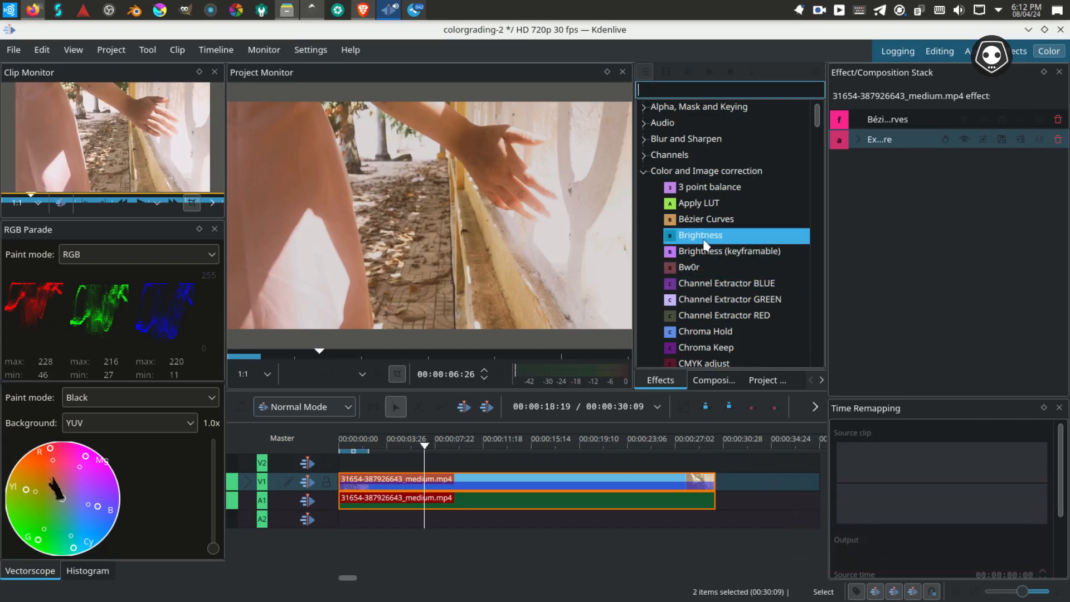
{"action": "scroll", "coordinate": [705, 245], "scroll_direction": "down", "scroll_amount": 2}
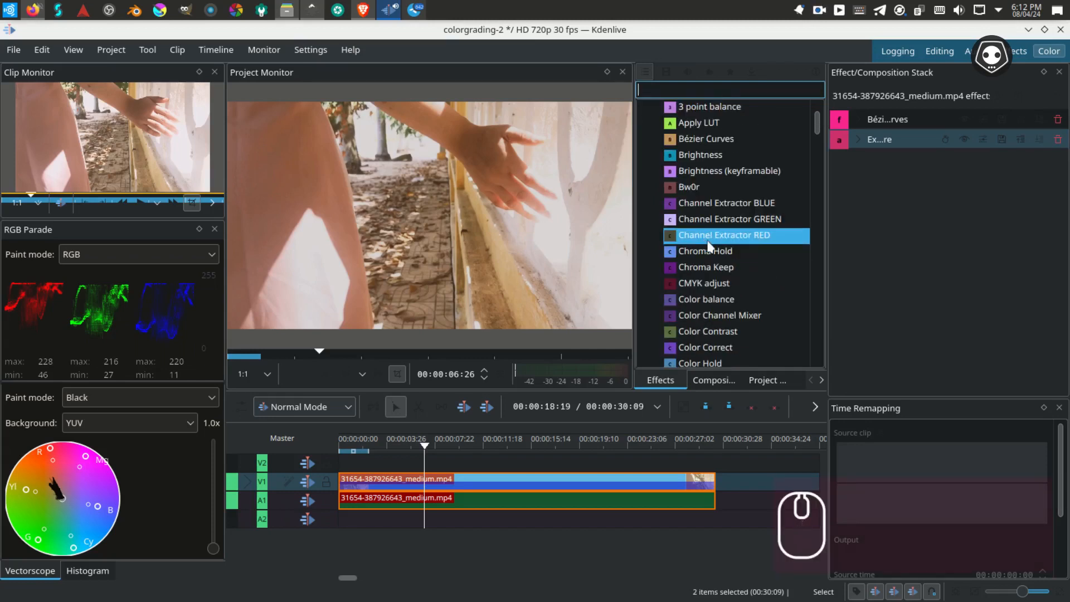
{"action": "scroll", "coordinate": [708, 245], "scroll_direction": "down", "scroll_amount": 1}
{"action": "scroll", "coordinate": [708, 245], "scroll_direction": "up", "scroll_amount": 2}
{"action": "scroll", "coordinate": [708, 246], "scroll_direction": "down", "scroll_amount": 4}
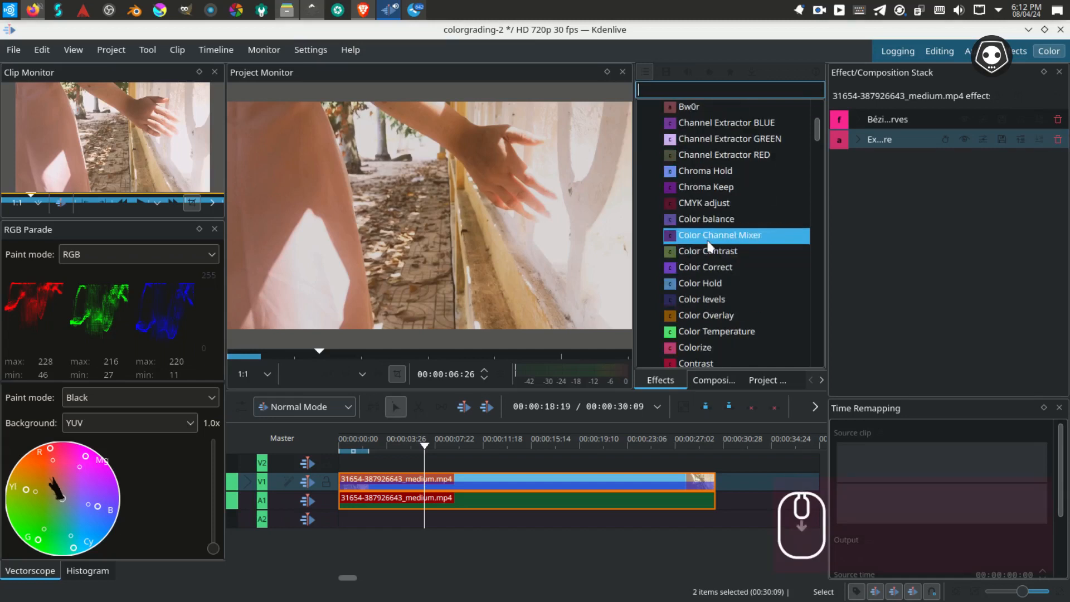
{"action": "scroll", "coordinate": [709, 246], "scroll_direction": "up", "scroll_amount": 2}
{"action": "scroll", "coordinate": [709, 245], "scroll_direction": "up", "scroll_amount": 1}
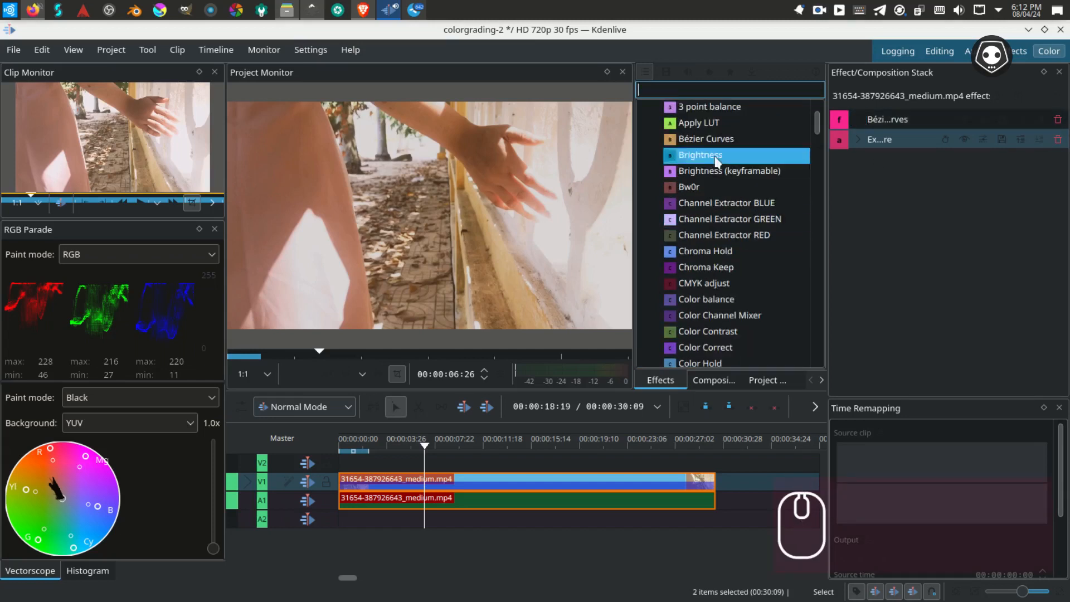
{"action": "left_click_drag", "start_coordinate": [707, 138], "coordinate": [566, 472]}
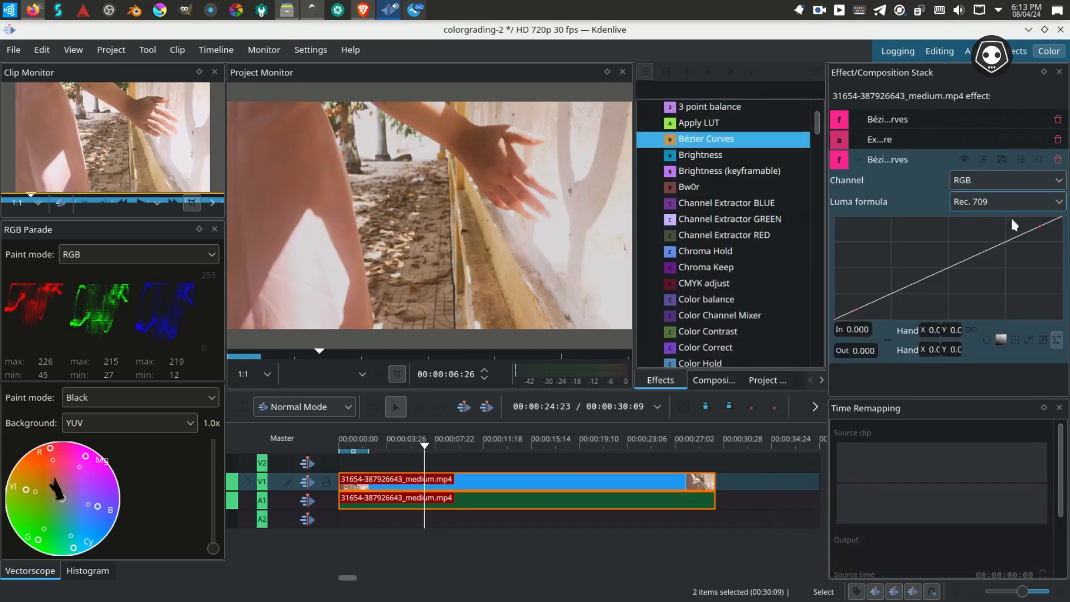
Switch the second Bézier Curves effect to the Green channel and adjust the highlight handle of its curve.
{"action": "left_click", "coordinate": [1003, 180]}
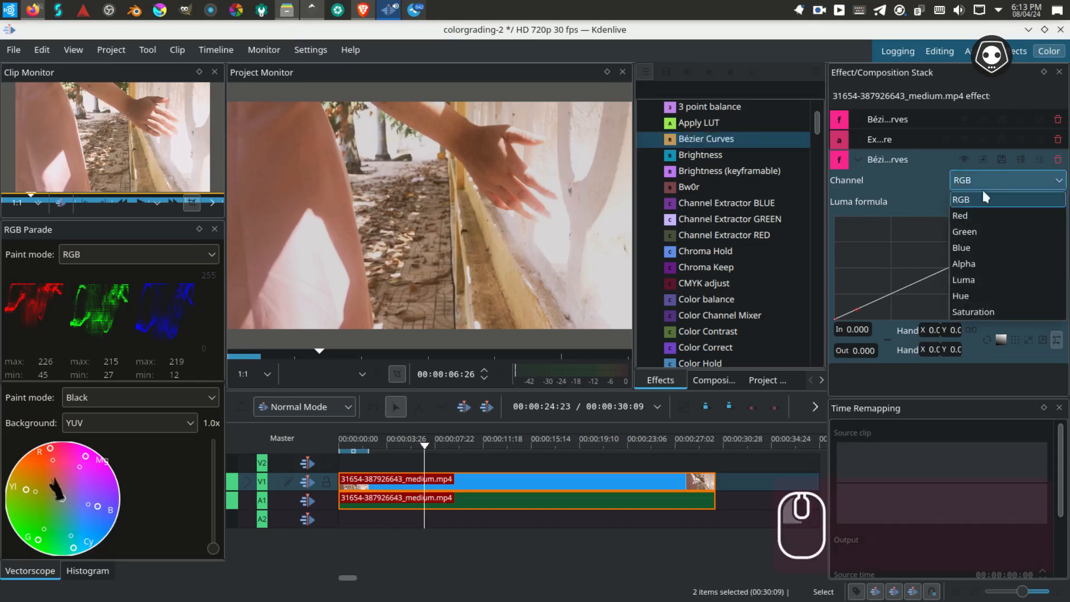
{"action": "left_click", "coordinate": [981, 227]}
{"action": "left_click_drag", "start_coordinate": [1038, 225], "coordinate": [1030, 219]}
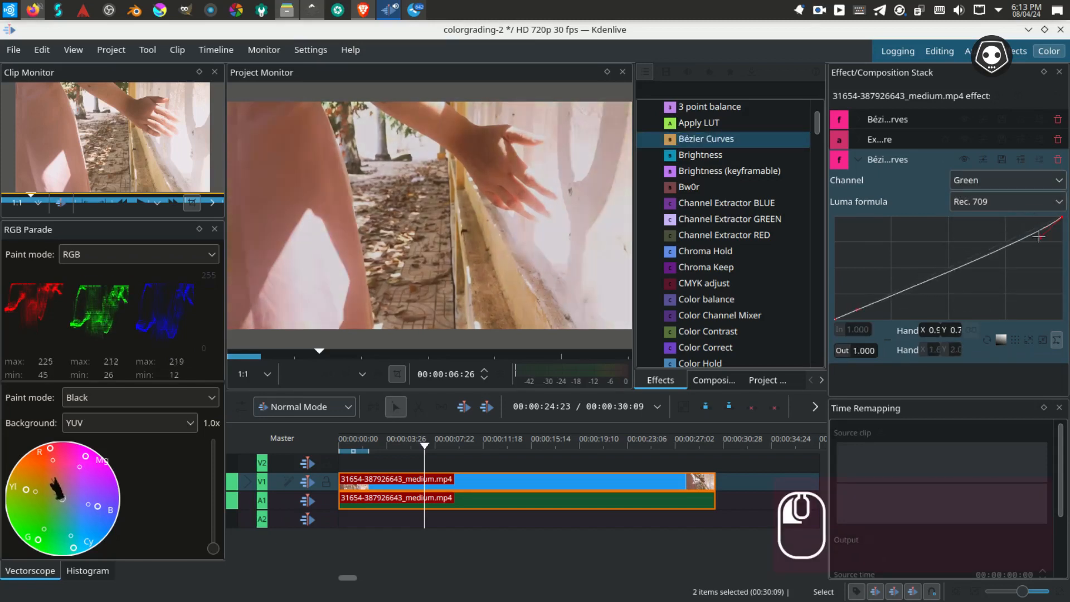
On the Blue channel of the second Bézier Curves effect, lower the highlights and lift the shadows with the curve handles.
{"action": "left_click", "coordinate": [1003, 180]}
{"action": "left_click", "coordinate": [976, 245]}
{"action": "left_click_drag", "start_coordinate": [1036, 237], "coordinate": [1025, 251]}
{"action": "left_click_drag", "start_coordinate": [851, 313], "coordinate": [855, 299]}
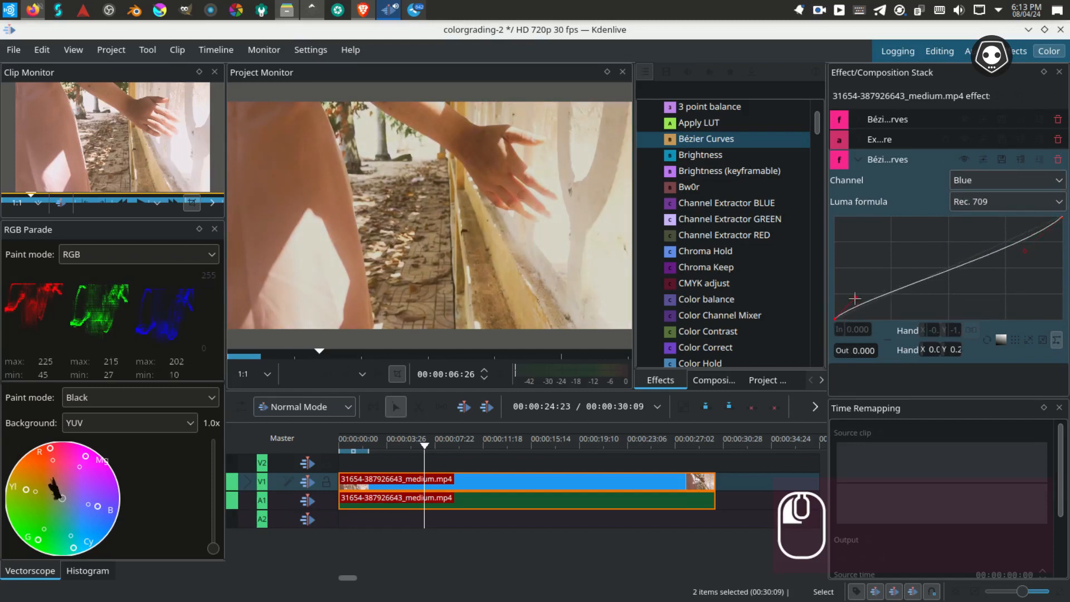
Switch the second Bézier Curves effect to the Red channel and compare the image with the effect disabled and enabled.
{"action": "left_click", "coordinate": [981, 180]}
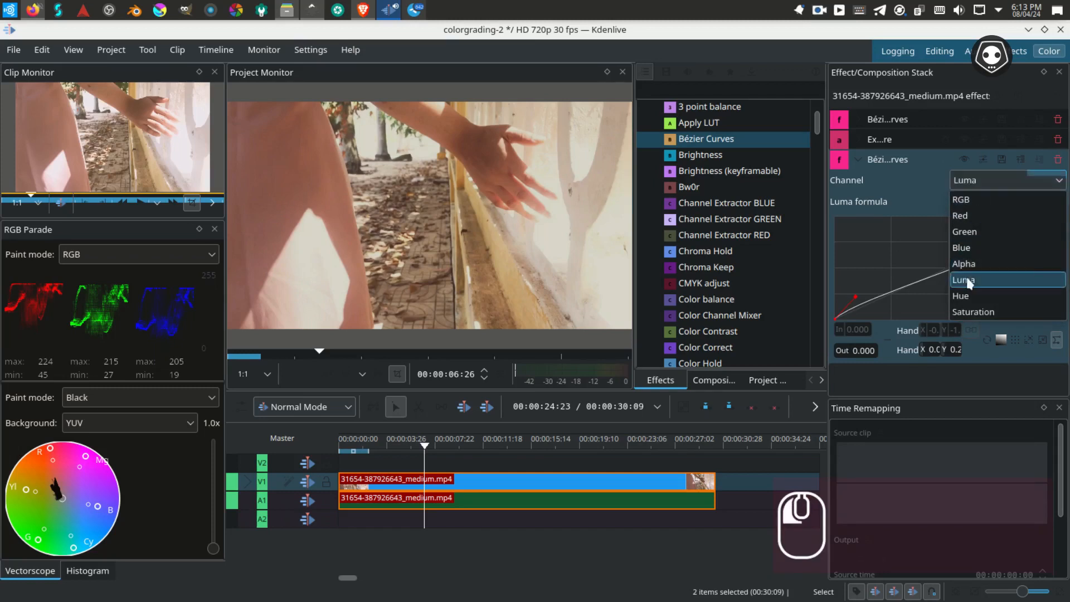
{"action": "left_click", "coordinate": [978, 178]}
{"action": "left_click", "coordinate": [977, 178]}
{"action": "left_click", "coordinate": [962, 214]}
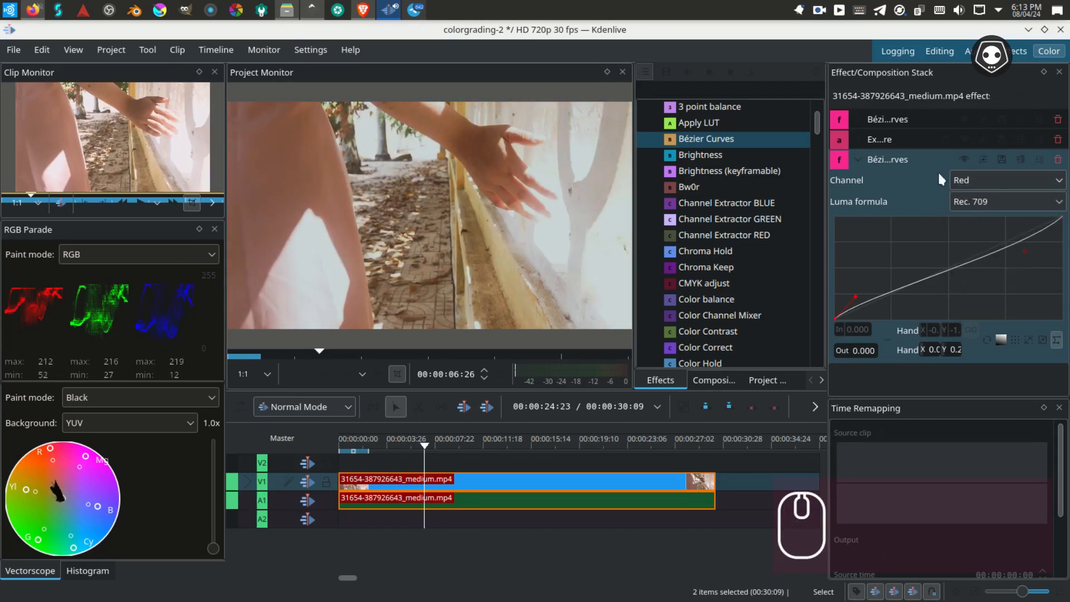
{"action": "left_click", "coordinate": [961, 160]}
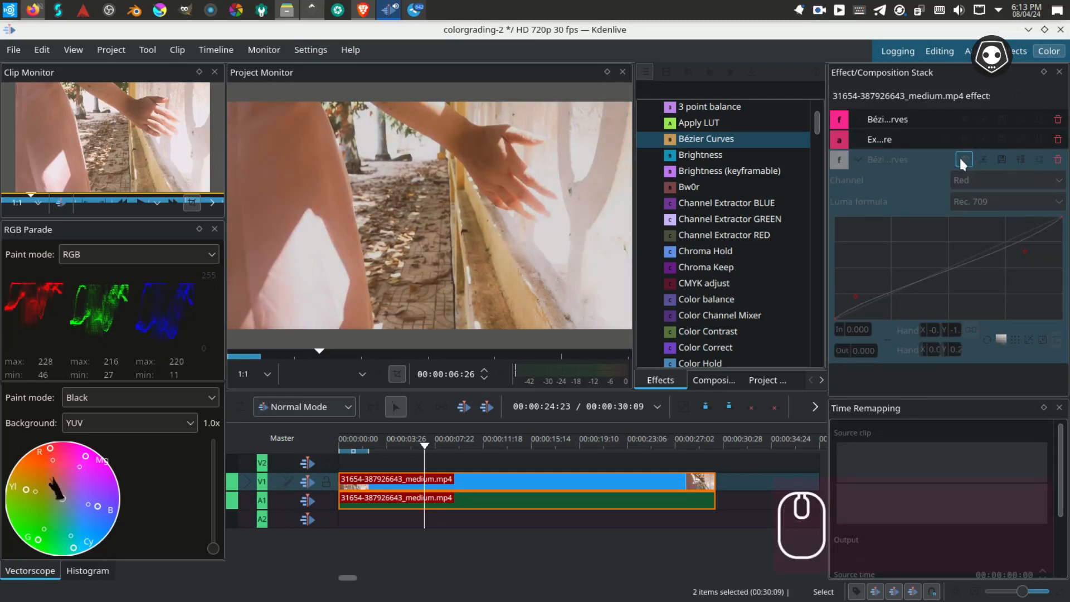
{"action": "left_click", "coordinate": [965, 160]}
{"action": "left_click", "coordinate": [964, 160]}
{"action": "left_click", "coordinate": [965, 160]}
{"action": "left_click", "coordinate": [964, 159]}
{"action": "left_click", "coordinate": [965, 159]}
{"action": "left_click", "coordinate": [965, 160]}
Return the second Bézier Curves effect to the Blue channel, refine its highlight handle and lift the shadows further, and save the project.
{"action": "left_click_drag", "start_coordinate": [1025, 251], "coordinate": [995, 222]}
{"action": "left_click", "coordinate": [998, 180]}
{"action": "left_click", "coordinate": [972, 246]}
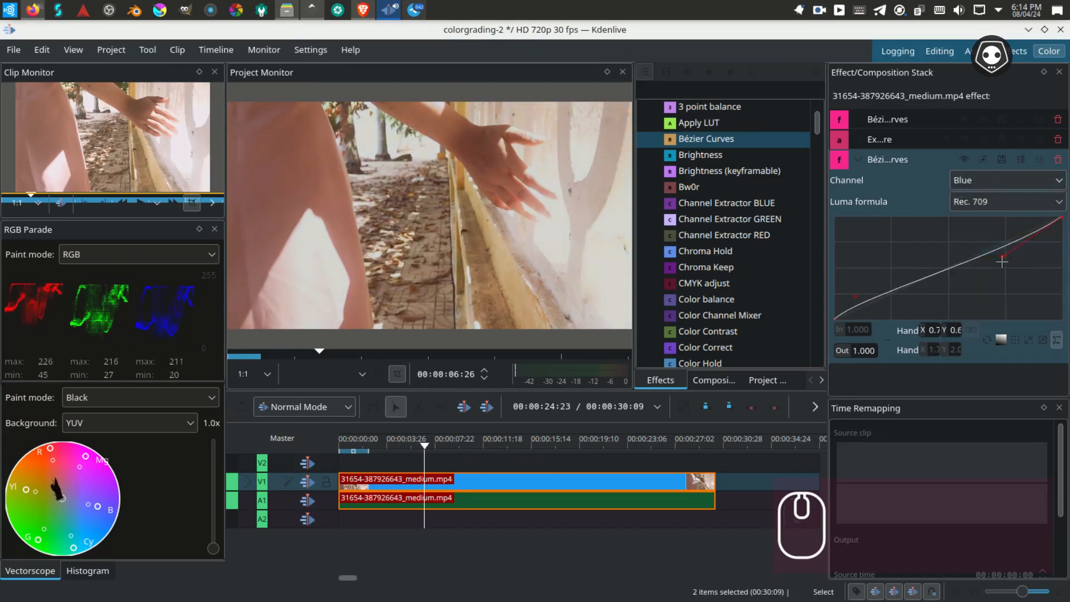
{"action": "left_click_drag", "start_coordinate": [855, 295], "coordinate": [852, 285]}
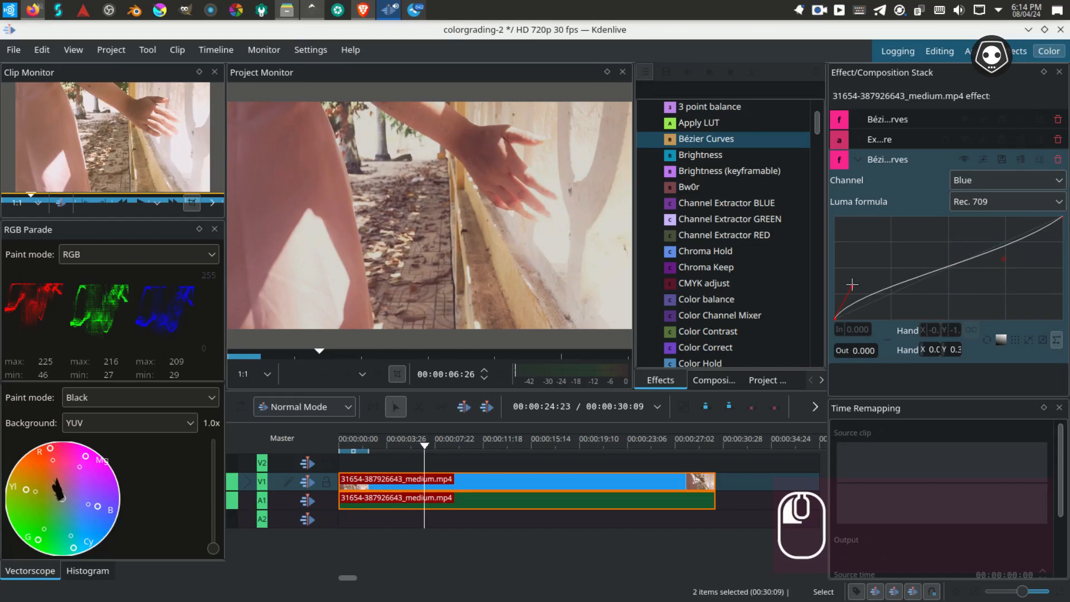
{"action": "left_click", "coordinate": [858, 159]}
{"action": "key", "text": "ctrl+s"}
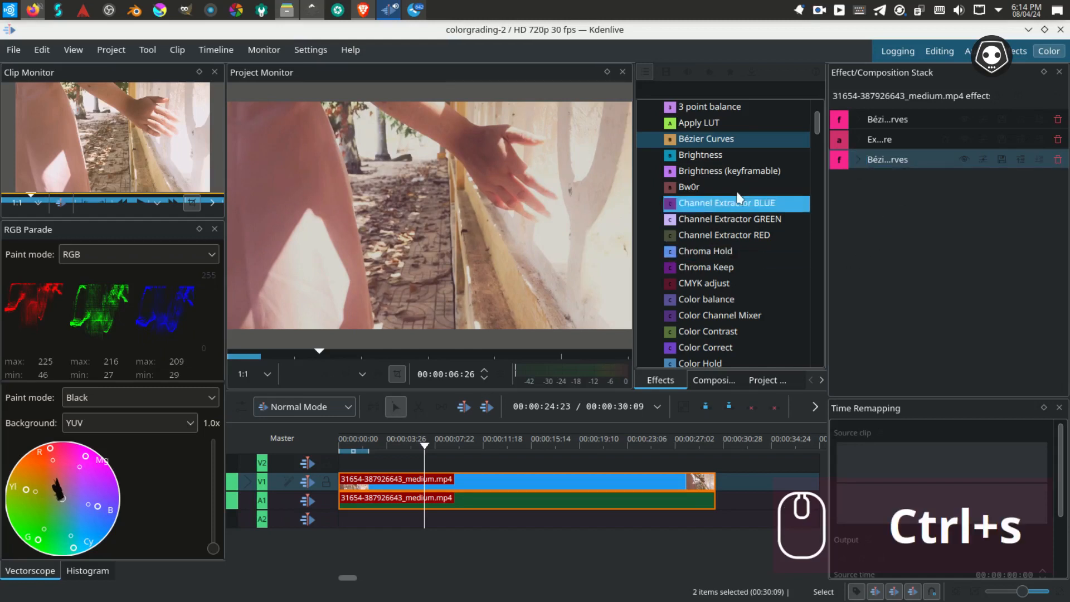
{"action": "left_click", "coordinate": [697, 89]}
{"action": "type", "text": "tri"}
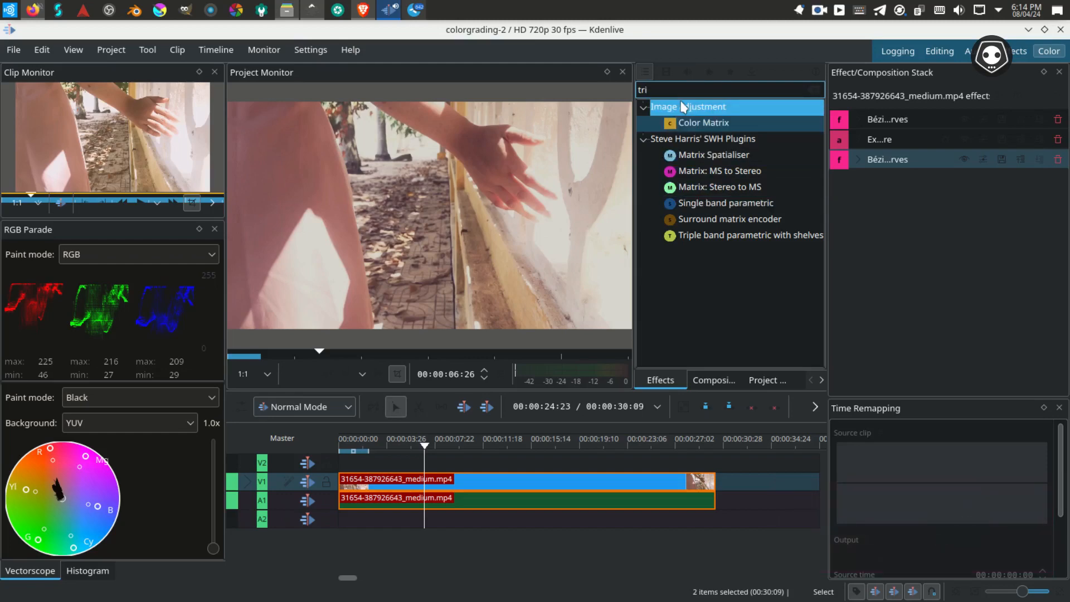
{"action": "key", "text": "BackSpace"}
{"action": "key", "text": "BackSpace"}
{"action": "key", "text": "BackSpace"}
{"action": "key", "text": "BackSpace"}
{"action": "scroll", "coordinate": [721, 232], "scroll_direction": "down", "scroll_amount": 2}
{"action": "scroll", "coordinate": [721, 232], "scroll_direction": "up", "scroll_amount": 20}
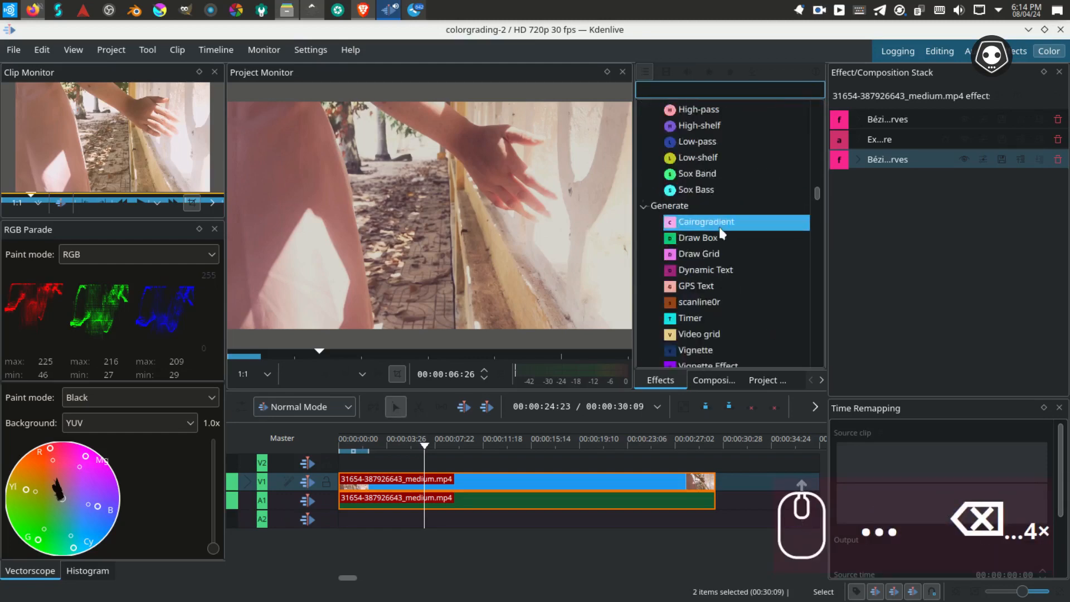
{"action": "scroll", "coordinate": [722, 233], "scroll_direction": "up", "scroll_amount": 10}
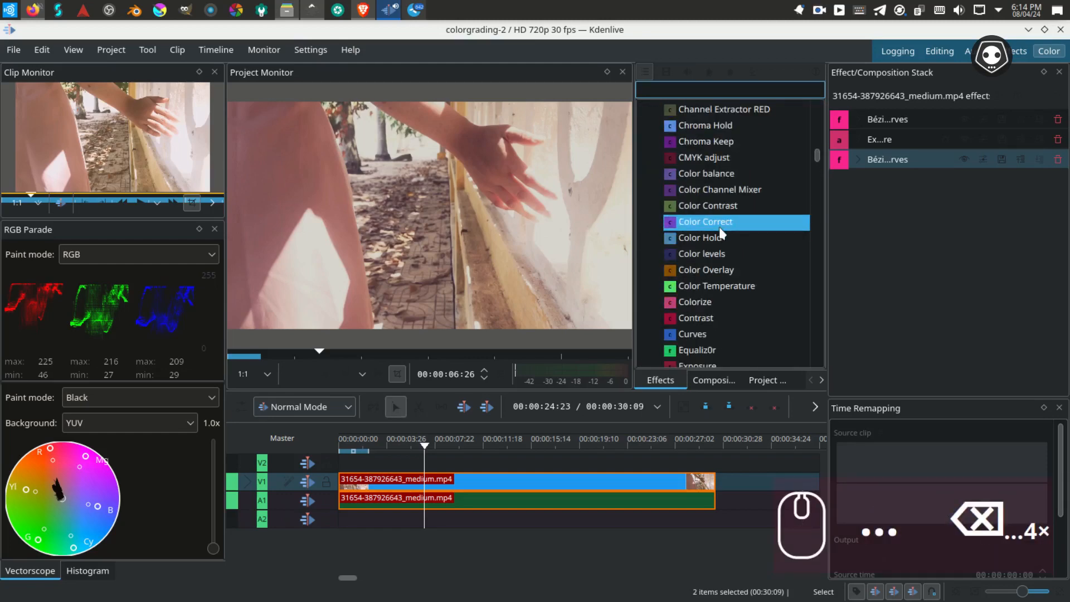
Try a Technicolor effect on the V1 clip with a lower Blue/Yellow axis, and remove the effect.
{"action": "type", "text": "tr"}
{"action": "key", "text": "BackSpace"}
{"action": "type", "text": "ec"}
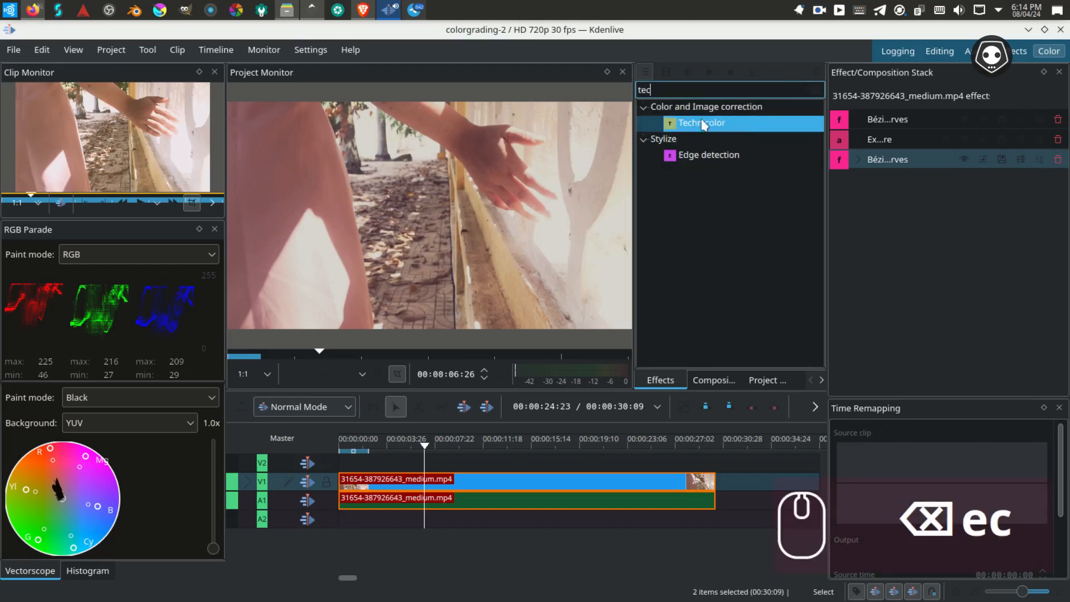
{"action": "double_click", "coordinate": [703, 124]}
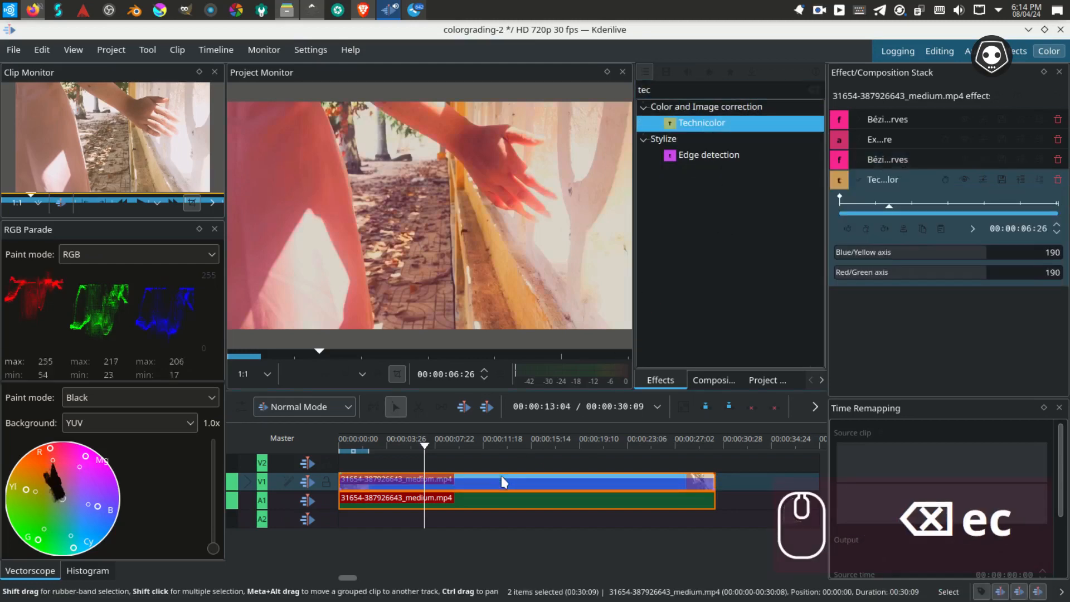
{"action": "left_click_drag", "start_coordinate": [983, 253], "coordinate": [905, 253]}
{"action": "left_click", "coordinate": [1058, 180]}
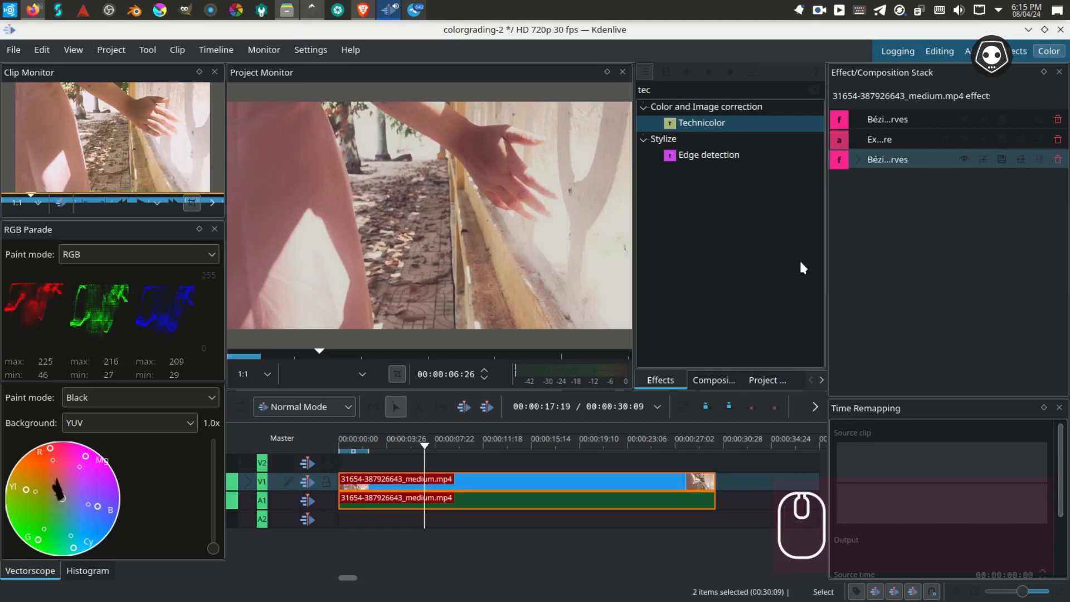
Add a Saturation effect to the V1 clip, try a higher saturation, and set it back to 125.
{"action": "left_click", "coordinate": [814, 90]}
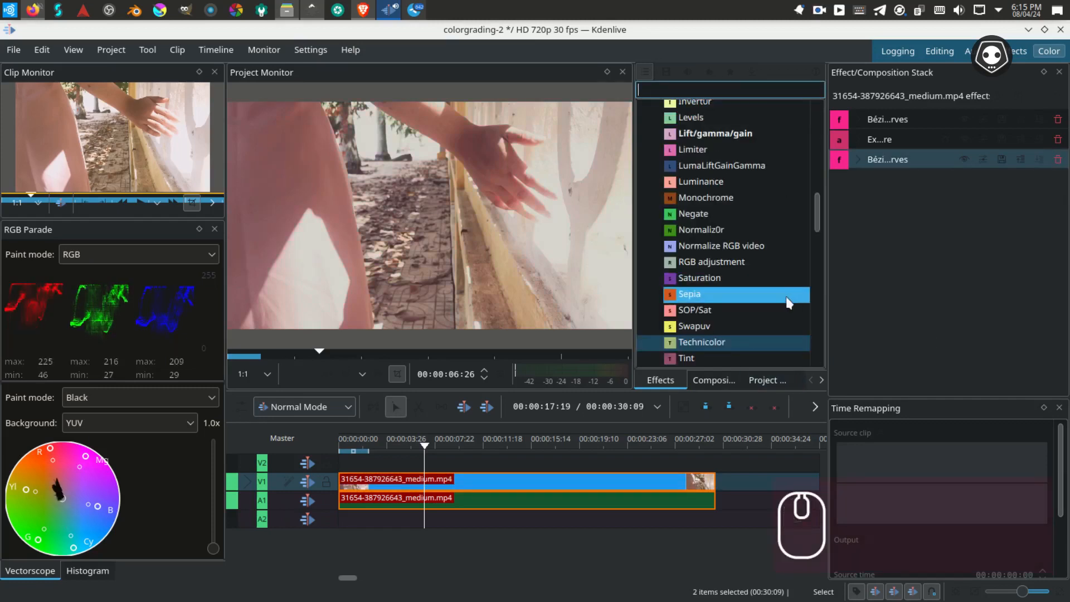
{"action": "left_click_drag", "start_coordinate": [707, 278], "coordinate": [538, 476]}
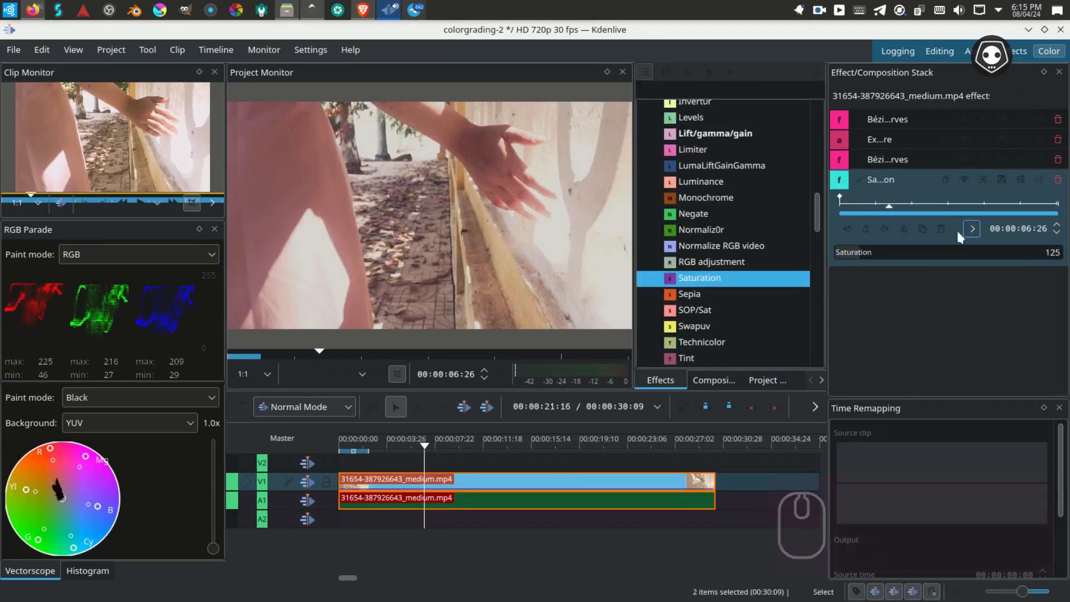
{"action": "left_click", "coordinate": [963, 179]}
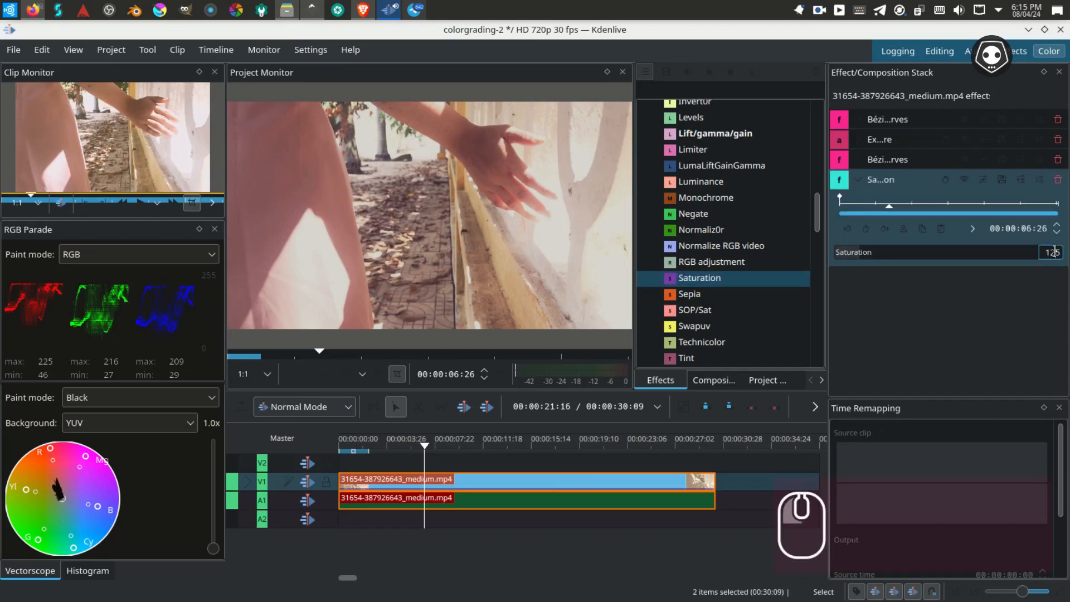
{"action": "key", "text": "BackSpace"}
{"action": "type", "text": "7"}
{"action": "key", "text": "Return"}
{"action": "key", "text": "BackSpace"}
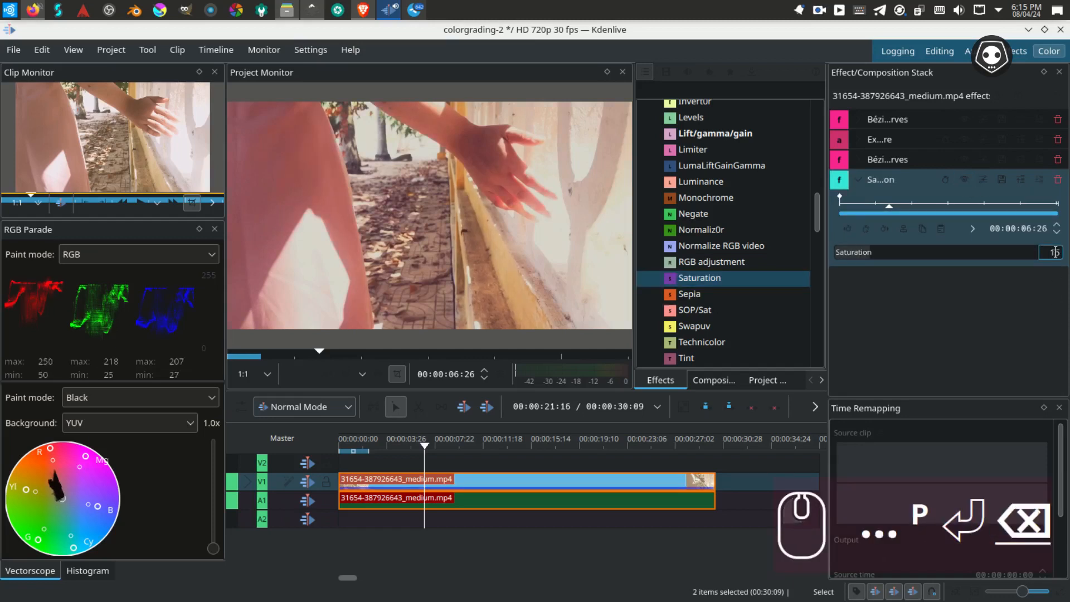
{"action": "type", "text": "2"}
{"action": "key", "text": "KP_Enter"}
{"action": "left_click", "coordinate": [858, 180]}
Search the effects for "con" and add the Contrast effect to the V1 clip.
{"action": "left_click", "coordinate": [724, 89]}
{"action": "type", "text": "con"}
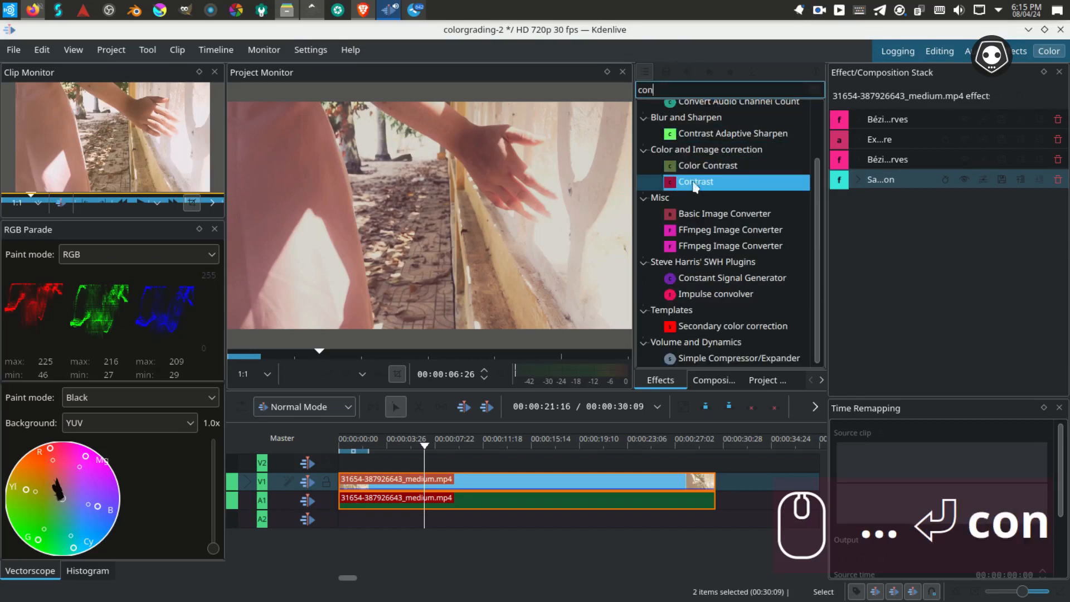
{"action": "double_click", "coordinate": [695, 183]}
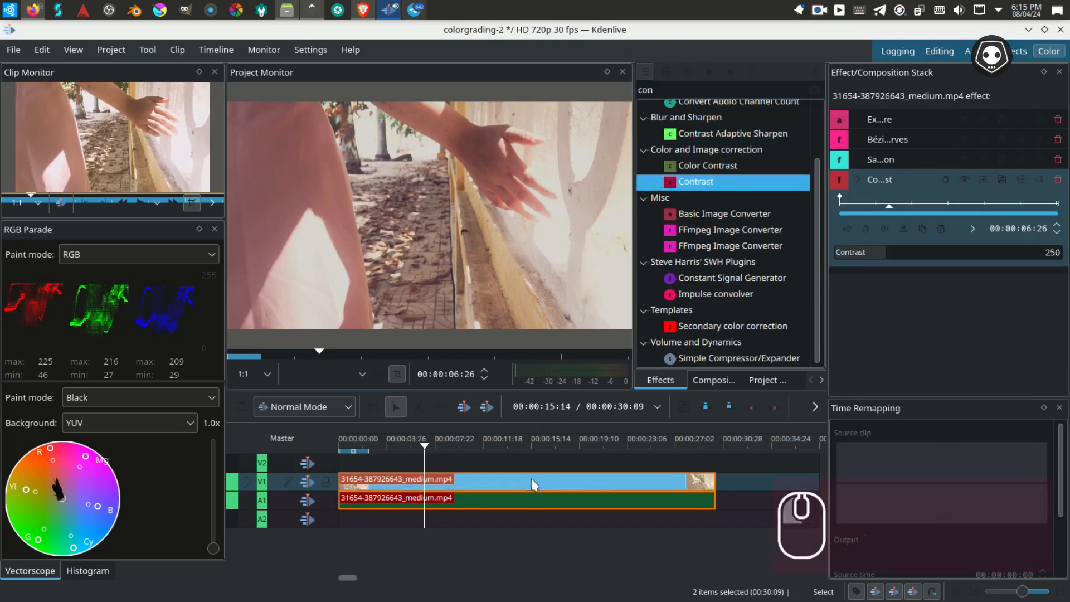
{"action": "key", "text": "ctrl+s"}
Set Contrast to about 314 and compare the image with the effect disabled.
{"action": "mouse_move", "coordinate": [886, 281]}
{"action": "left_mouse_down"}
{"action": "mouse_move", "coordinate": [917, 277]}
{"action": "mouse_move", "coordinate": [898, 277]}
{"action": "left_mouse_up"}
{"action": "left_click", "coordinate": [963, 201]}
{"action": "left_click", "coordinate": [963, 199]}
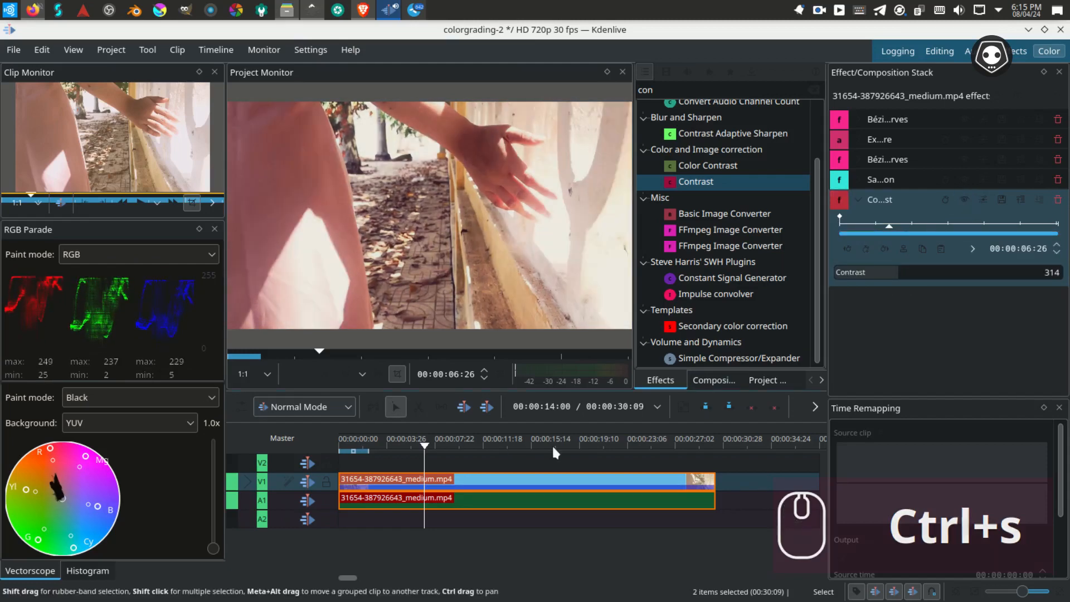
Save the project, move the playhead to 00:00:08:11 to check the grade, and collapse the Contrast effect.
{"action": "key", "text": "ctrl+s"}
{"action": "mouse_move", "coordinate": [428, 453]}
{"action": "left_mouse_down"}
{"action": "mouse_move", "coordinate": [457, 443]}
{"action": "mouse_move", "coordinate": [441, 446]}
{"action": "mouse_move", "coordinate": [446, 454]}
{"action": "left_mouse_up"}
{"action": "left_click", "coordinate": [857, 199]}
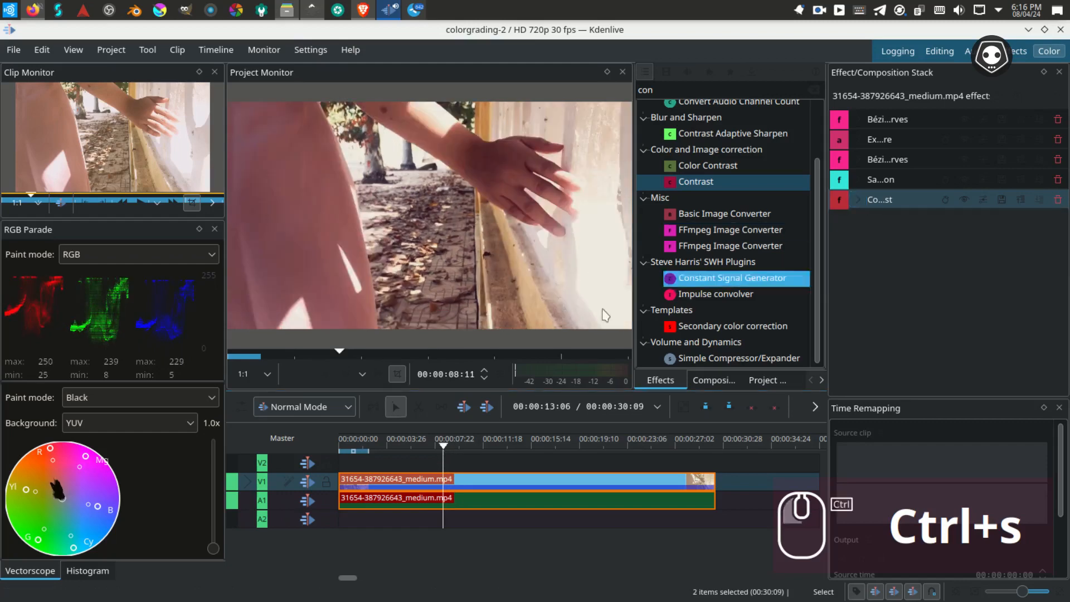
Clear the effect search and add a Color Temperature effect to the V1 clip.
{"action": "left_click", "coordinate": [711, 184]}
{"action": "left_click", "coordinate": [799, 91]}
{"action": "key", "text": "BackSpace"}
{"action": "key", "text": "BackSpace"}
{"action": "key", "text": "BackSpace"}
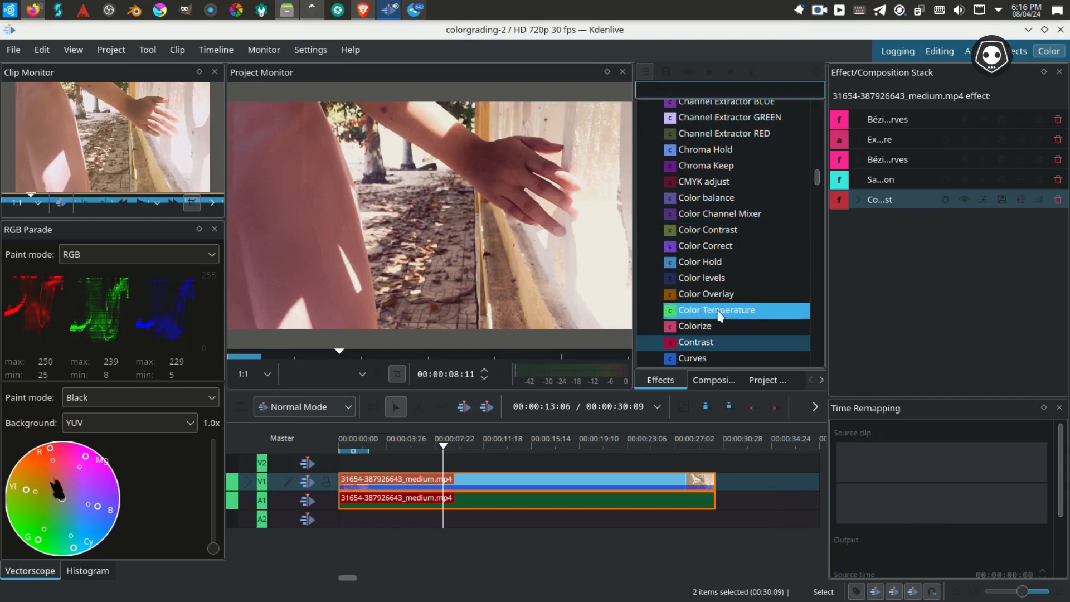
{"action": "left_click_drag", "start_coordinate": [716, 310], "coordinate": [551, 484]}
Try the Color Temperature effect's Saturation at about 0.861, compare with the effect disabled, and restore it to 0.5.
{"action": "left_click", "coordinate": [850, 294]}
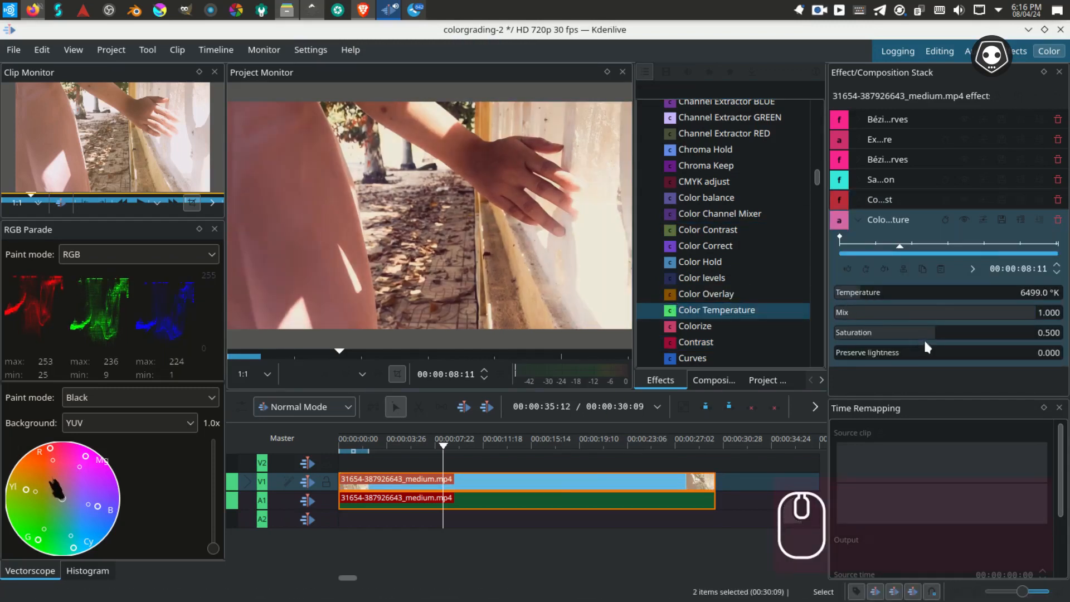
{"action": "left_click_drag", "start_coordinate": [934, 336], "coordinate": [1007, 334]}
{"action": "left_click", "coordinate": [963, 220]}
{"action": "left_click", "coordinate": [964, 220]}
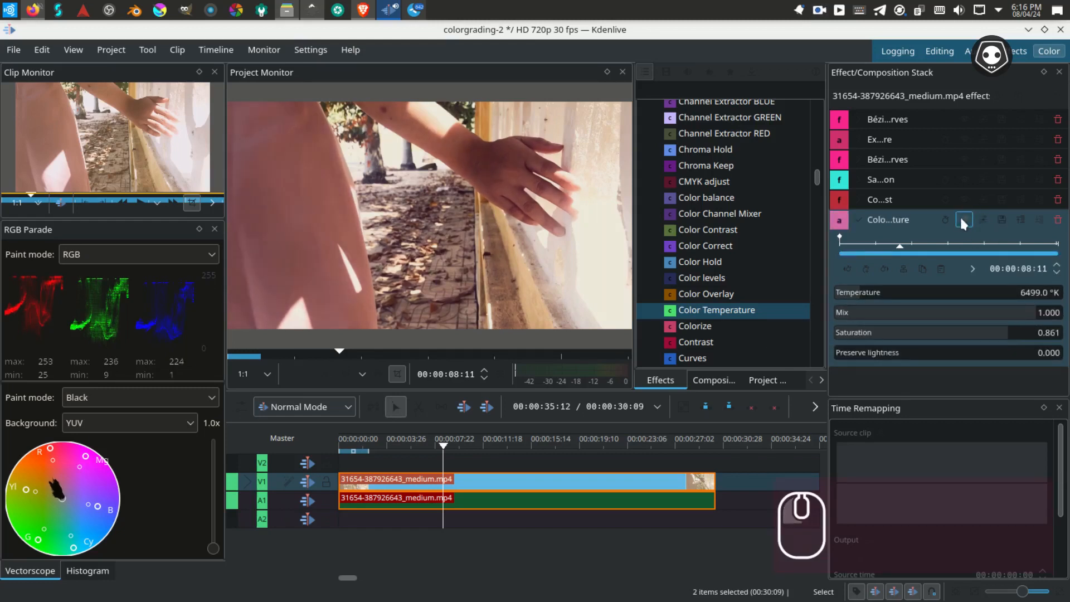
{"action": "key", "text": "ctrl+a"}
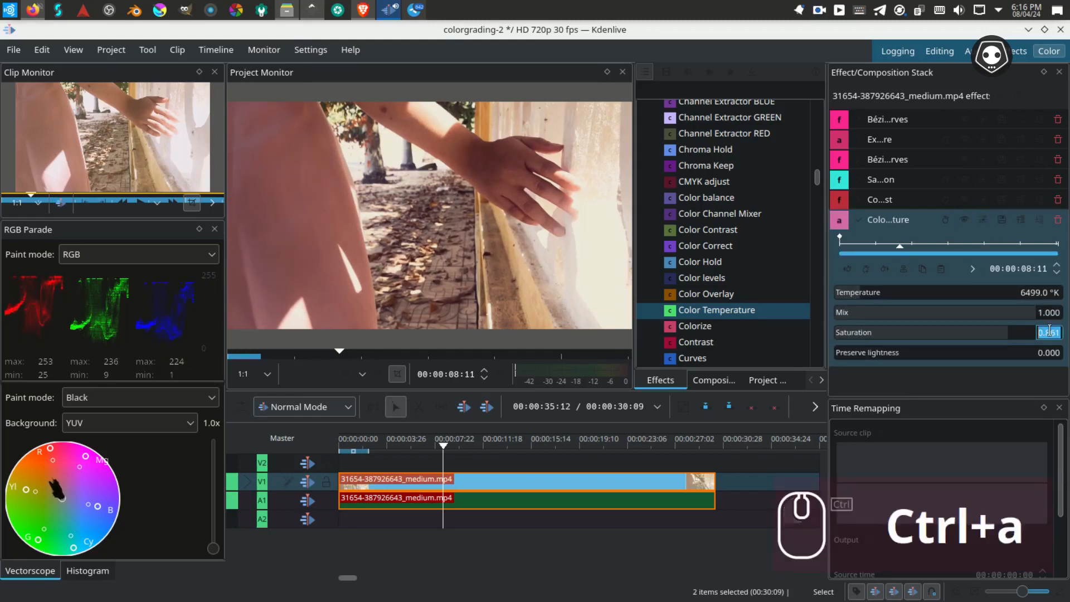
{"action": "type", "text": "0.5"}
{"action": "key", "text": "Return"}
Set Preserve lightness to about 0.063 and Temperature to about 8020 °K, compare with the effect disabled, and save the project.
{"action": "mouse_move", "coordinate": [837, 359]}
{"action": "left_mouse_down"}
{"action": "mouse_move", "coordinate": [898, 353]}
{"action": "mouse_move", "coordinate": [850, 352]}
{"action": "left_mouse_up"}
{"action": "left_click_drag", "start_coordinate": [883, 293], "coordinate": [946, 290]}
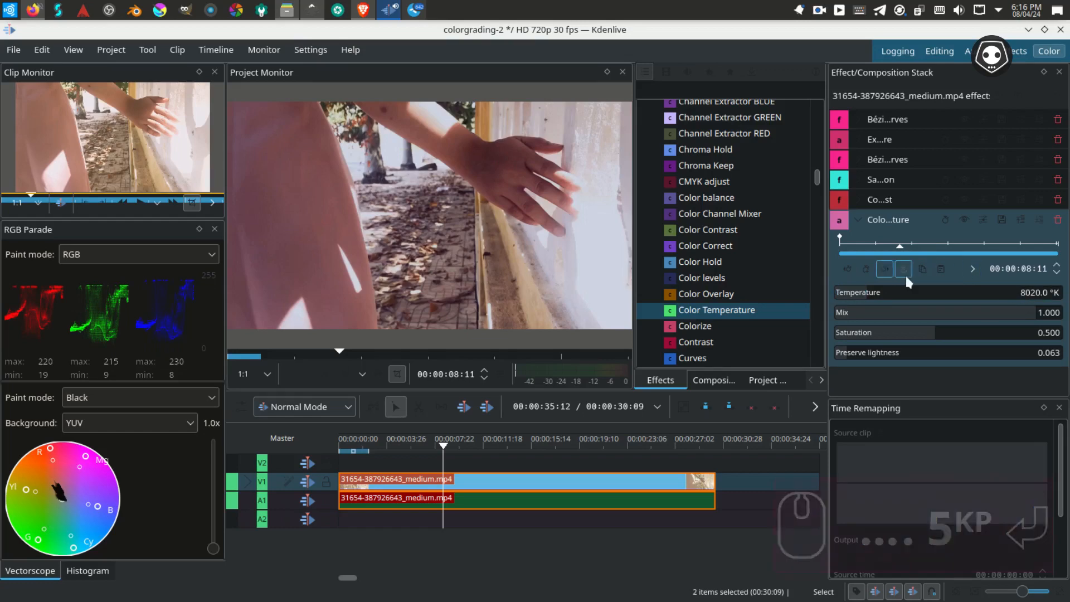
{"action": "left_click", "coordinate": [964, 220]}
{"action": "left_click", "coordinate": [963, 220]}
{"action": "left_click_drag", "start_coordinate": [866, 295], "coordinate": [870, 292]}
{"action": "left_click", "coordinate": [964, 220]}
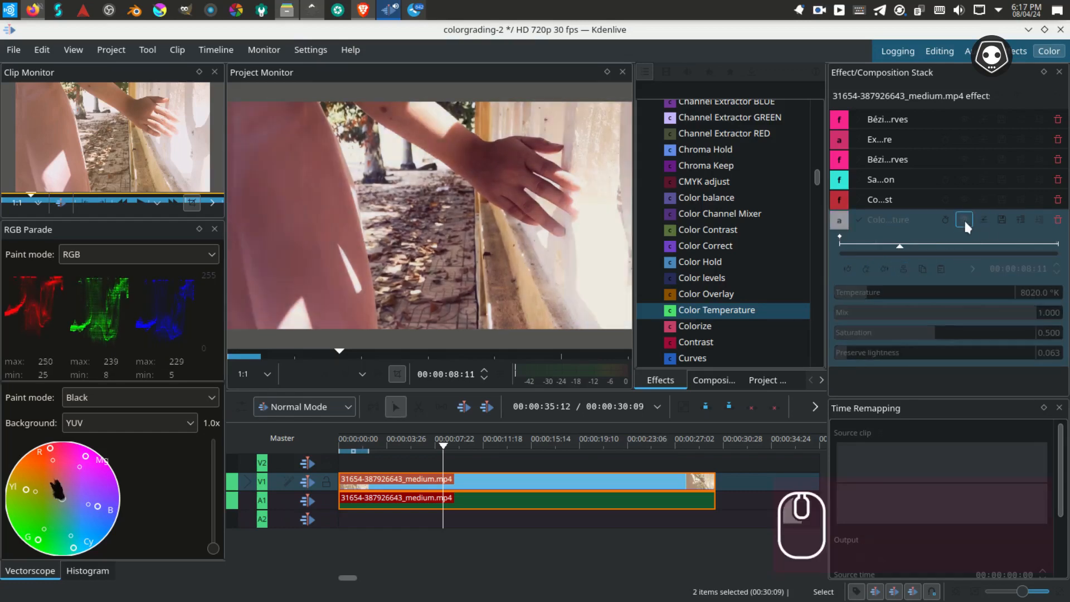
{"action": "left_click", "coordinate": [965, 219]}
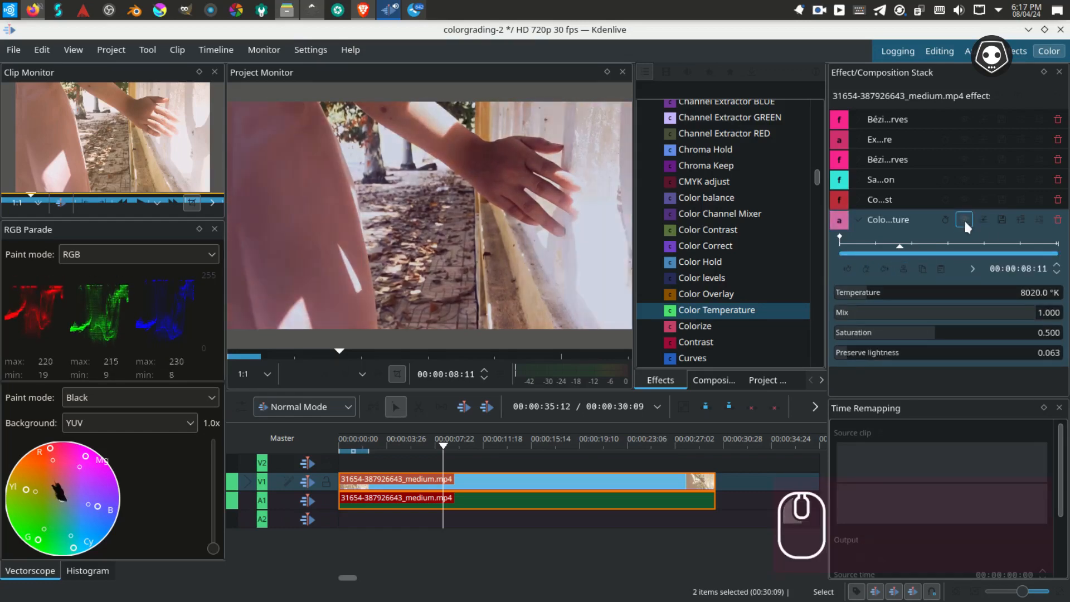
{"action": "left_click", "coordinate": [858, 220]}
{"action": "key", "text": "ctrl+s"}
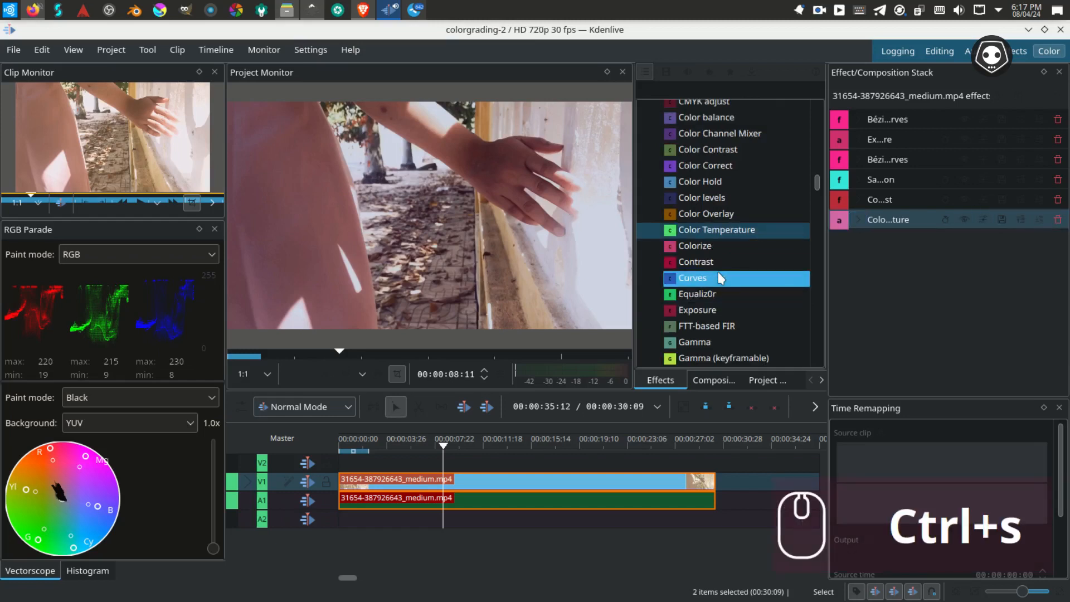
Add a Levels effect to the V1 clip and set its channel to Blue.
{"action": "scroll", "coordinate": [720, 278], "scroll_direction": "down", "scroll_amount": 1}
{"action": "scroll", "coordinate": [721, 278], "scroll_direction": "down", "scroll_amount": 3}
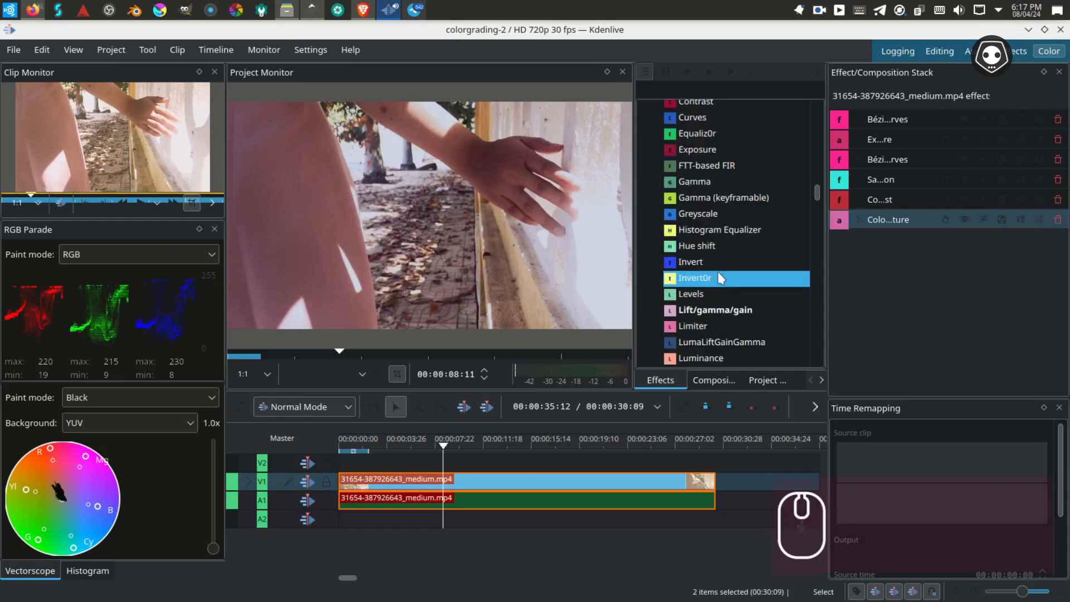
{"action": "left_click_drag", "start_coordinate": [691, 295], "coordinate": [601, 479]}
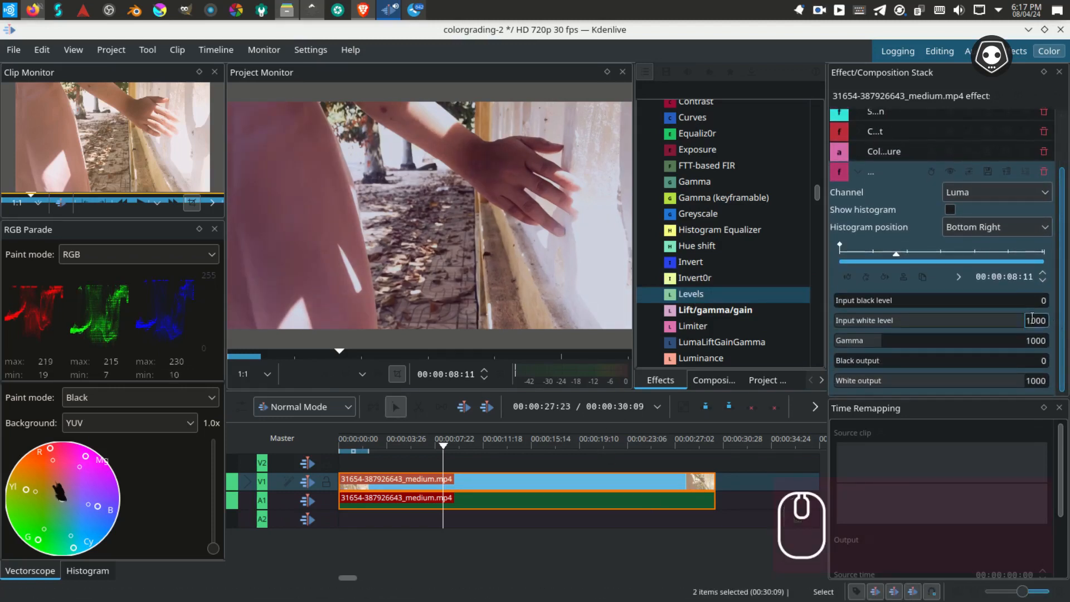
{"action": "left_click", "coordinate": [968, 192]}
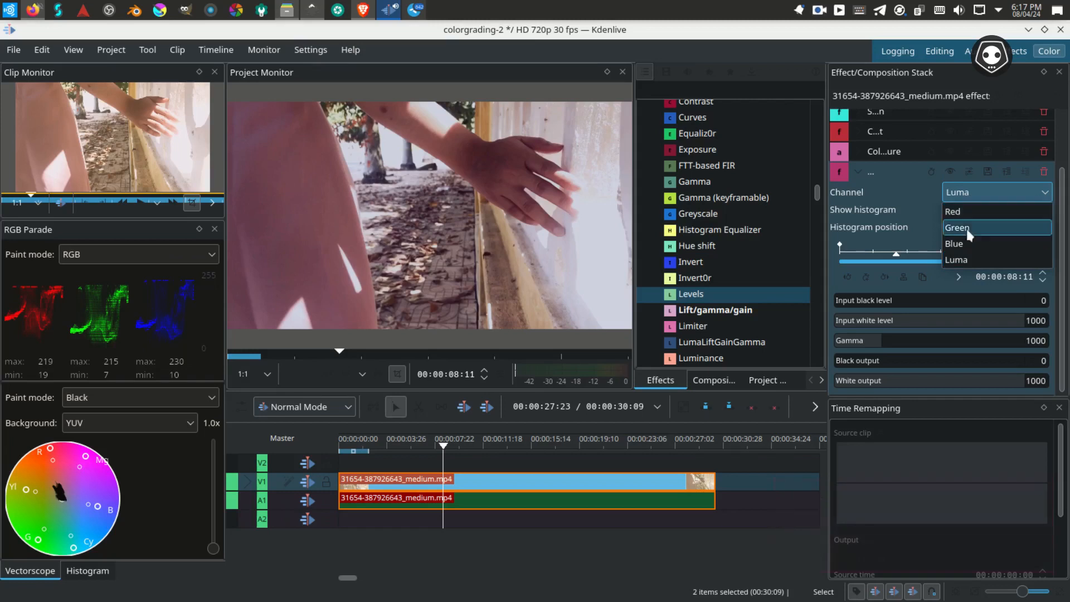
{"action": "left_click", "coordinate": [955, 243]}
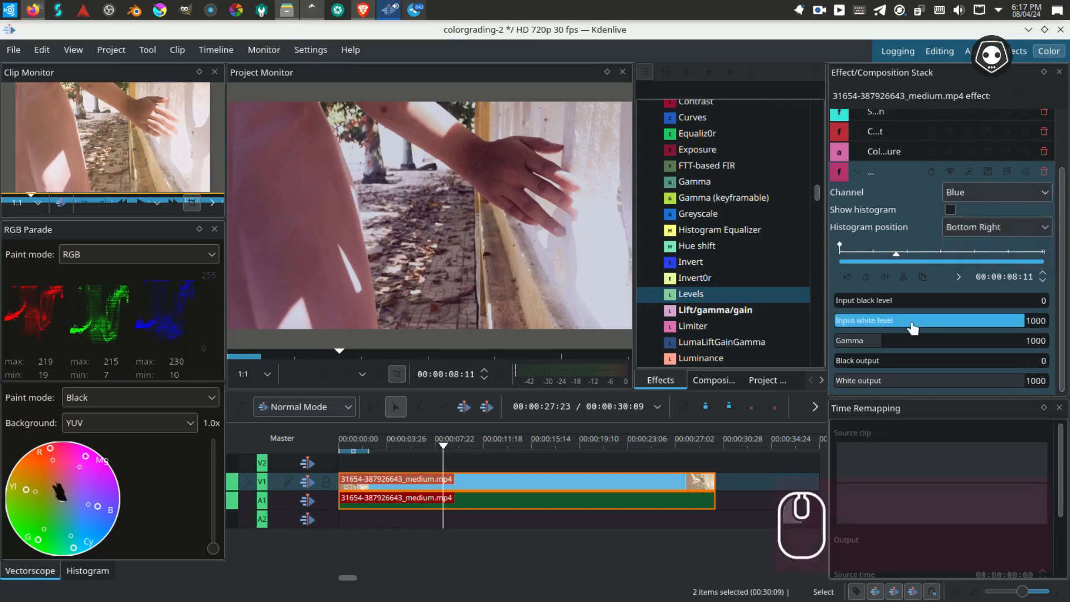
Set the Levels effect's Input black level to about 63, compare with the effect disabled, and collapse it.
{"action": "left_click", "coordinate": [858, 301]}
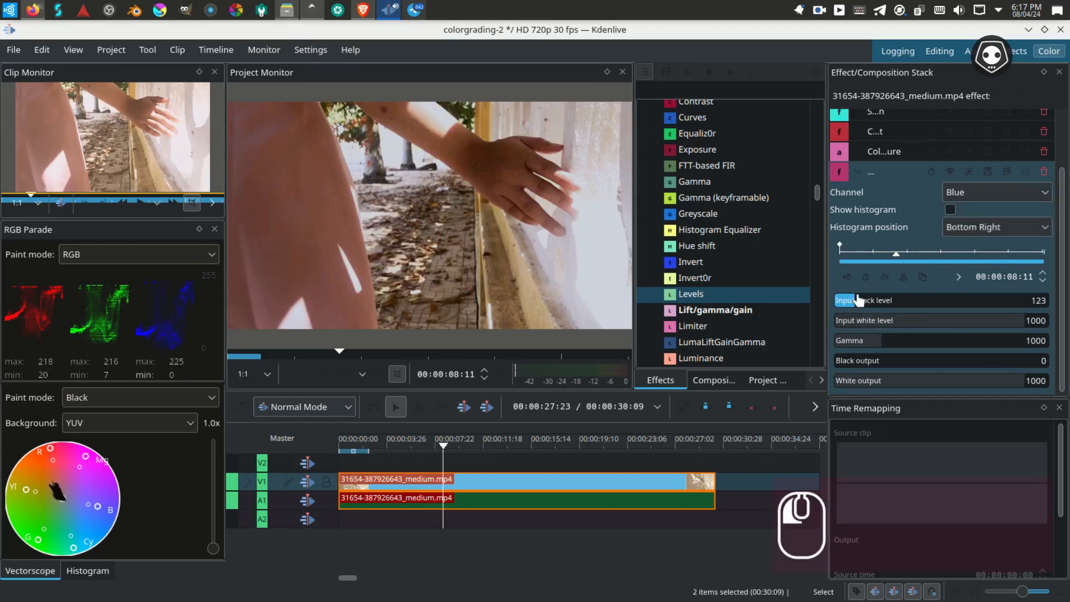
{"action": "left_click", "coordinate": [950, 172]}
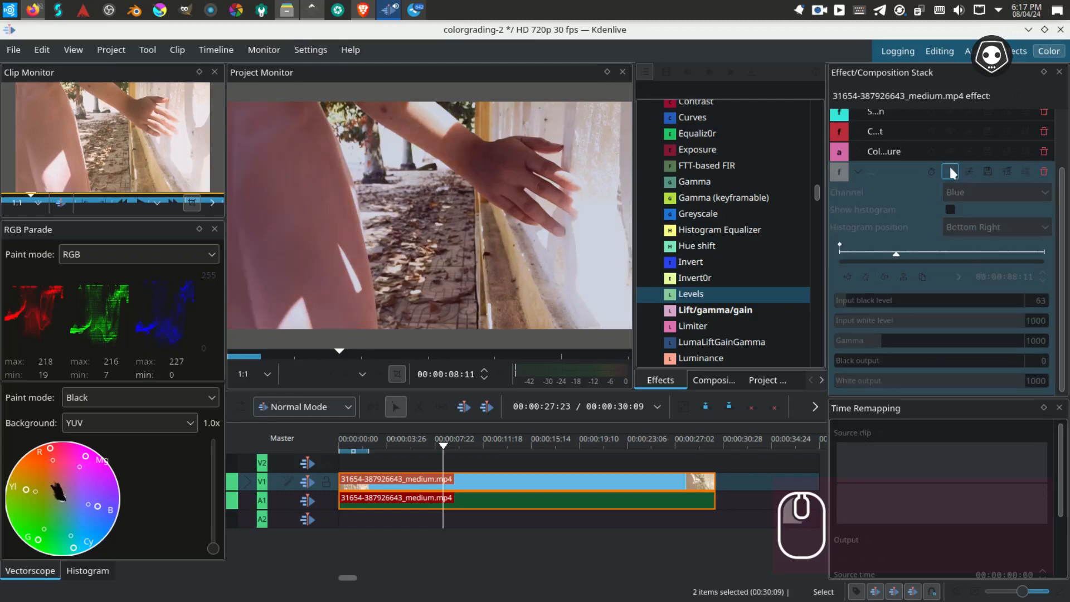
{"action": "left_click", "coordinate": [950, 172]}
{"action": "left_click", "coordinate": [950, 172]}
{"action": "left_click", "coordinate": [950, 171]}
{"action": "double_click", "coordinate": [932, 176]}
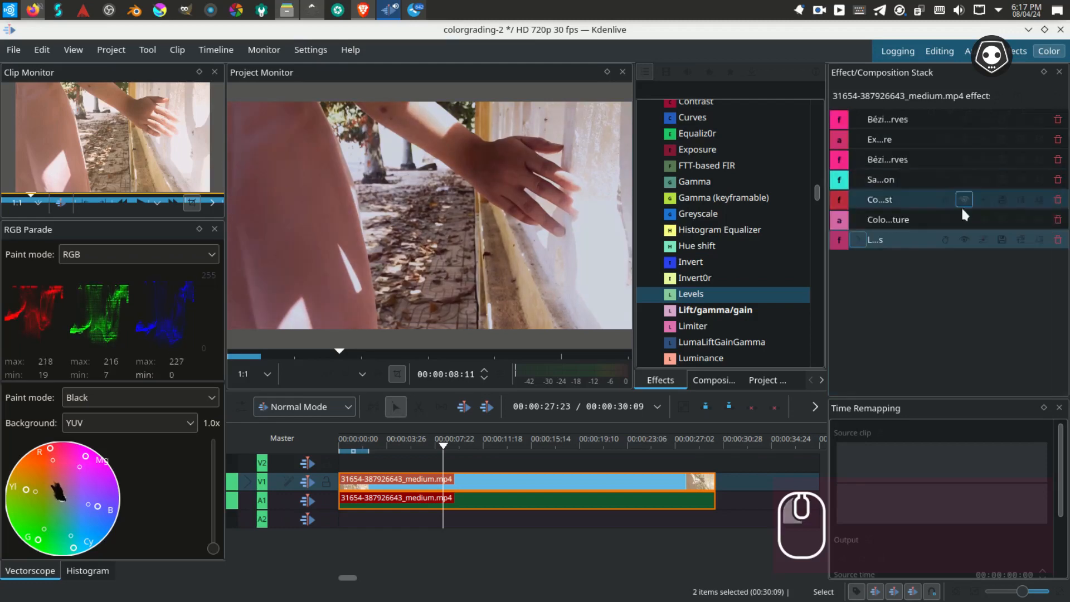
Save the project, find the CMYK adjust effect and apply it to the V1 clip.
{"action": "key", "text": "ctrl+s"}
{"action": "scroll", "coordinate": [693, 134], "scroll_direction": "up", "scroll_amount": 8}
{"action": "left_click", "coordinate": [676, 90]}
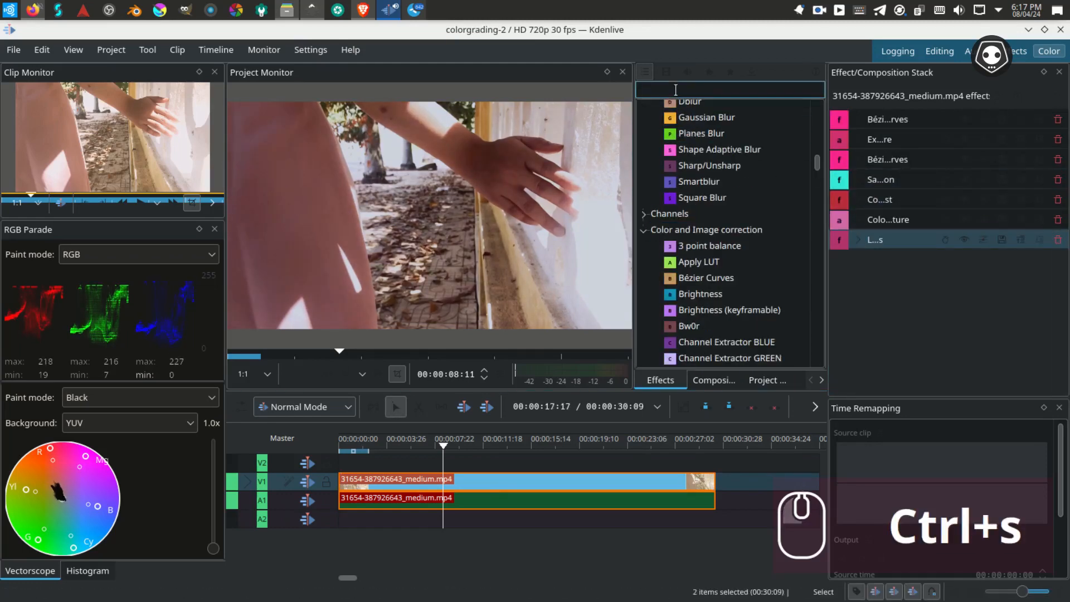
{"action": "type", "text": "cmk"}
{"action": "key", "text": "BackSpace"}
{"action": "type", "text": "yl"}
{"action": "key", "text": "BackSpace"}
{"action": "key", "text": "BackSpace"}
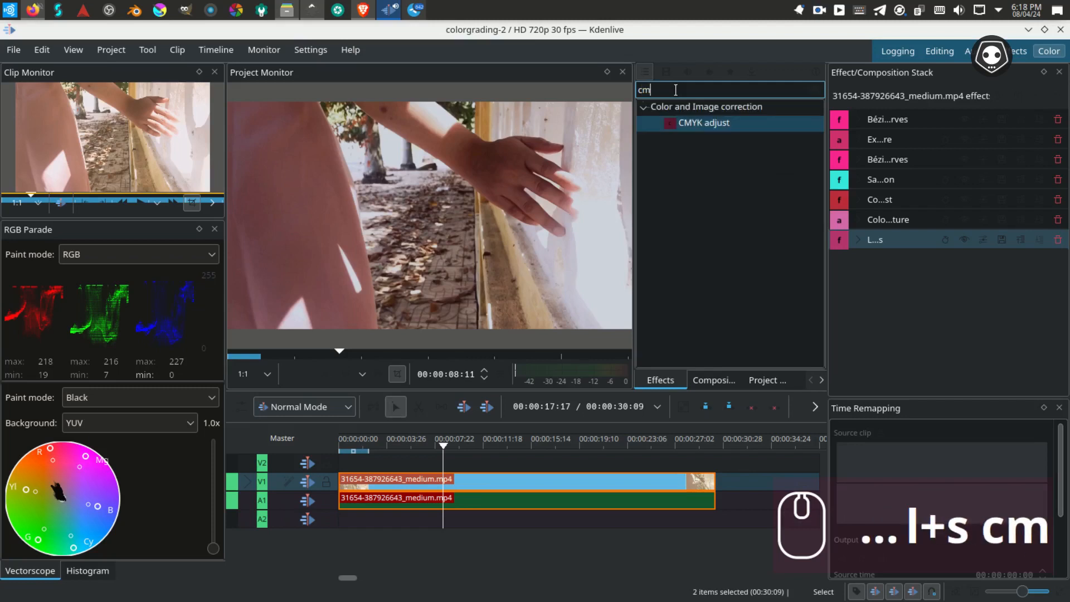
{"action": "type", "text": "yk"}
{"action": "left_click_drag", "start_coordinate": [704, 123], "coordinate": [663, 223]}
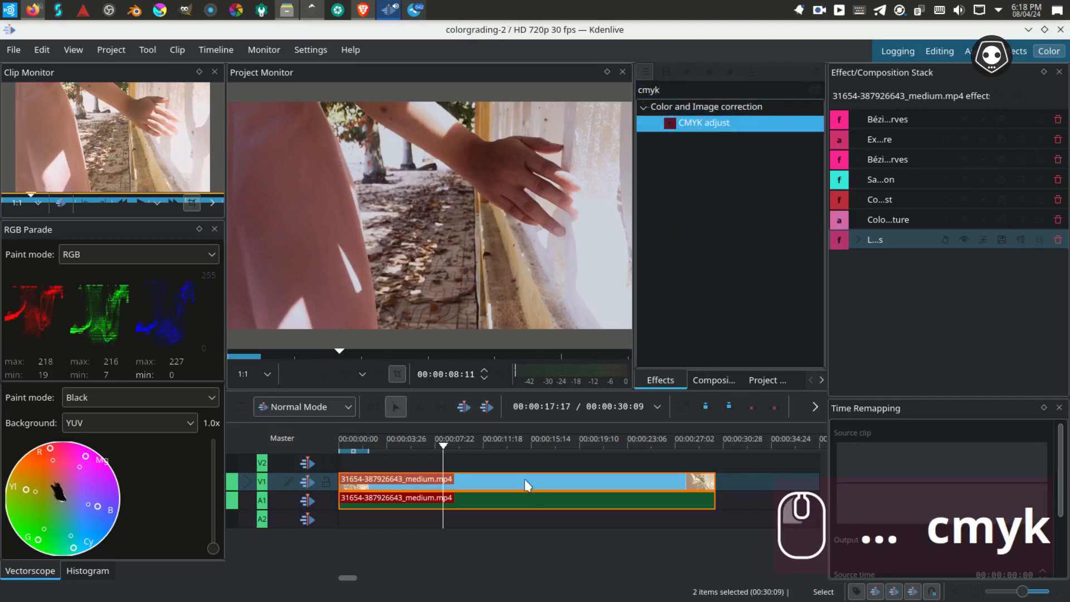
{"action": "left_click_drag", "start_coordinate": [526, 485], "coordinate": [527, 486]}
{"action": "key", "text": "ctrl+s"}
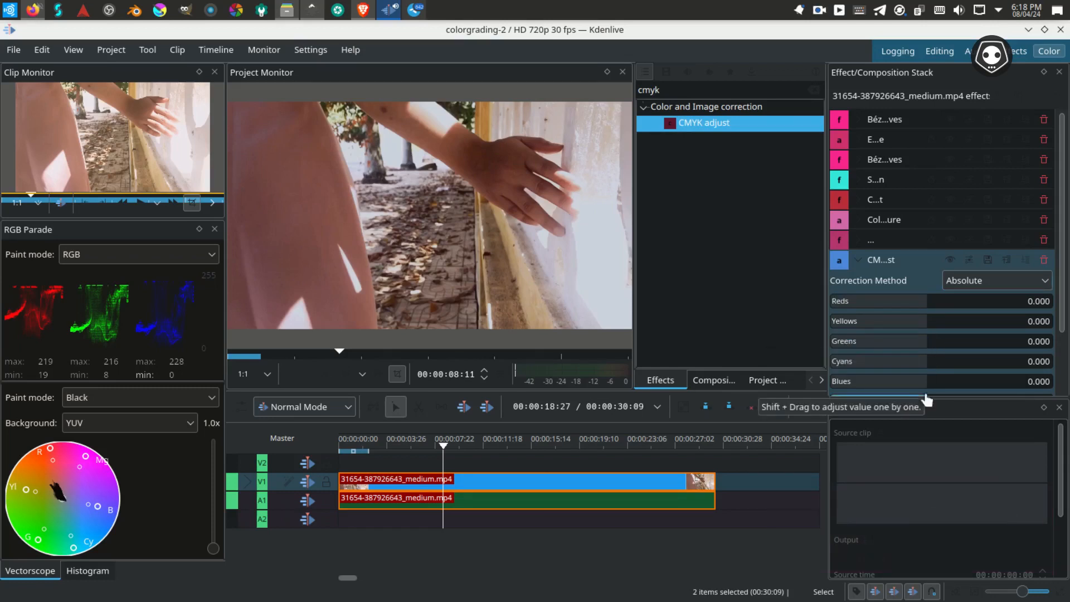
Try CMYK adjust with Greens at about 0.114, Cyans at about 0.121 and the Absolute correction method, comparing with the effect disabled.
{"action": "left_click_drag", "start_coordinate": [927, 362], "coordinate": [895, 345]}
{"action": "left_click", "coordinate": [981, 281]}
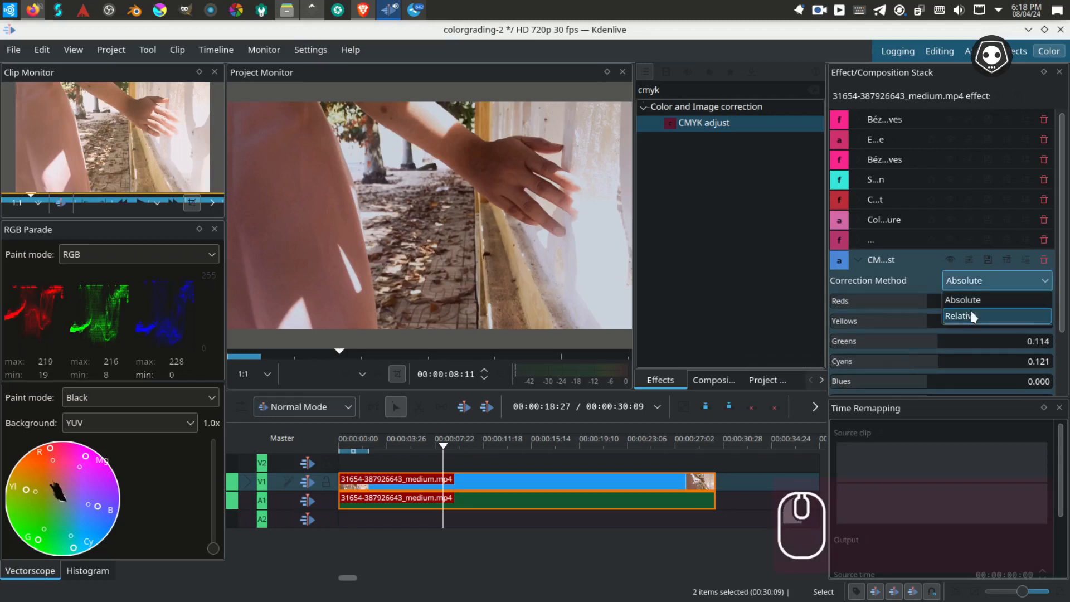
{"action": "left_click", "coordinate": [970, 310]}
{"action": "left_click", "coordinate": [970, 280]}
{"action": "left_click", "coordinate": [969, 301]}
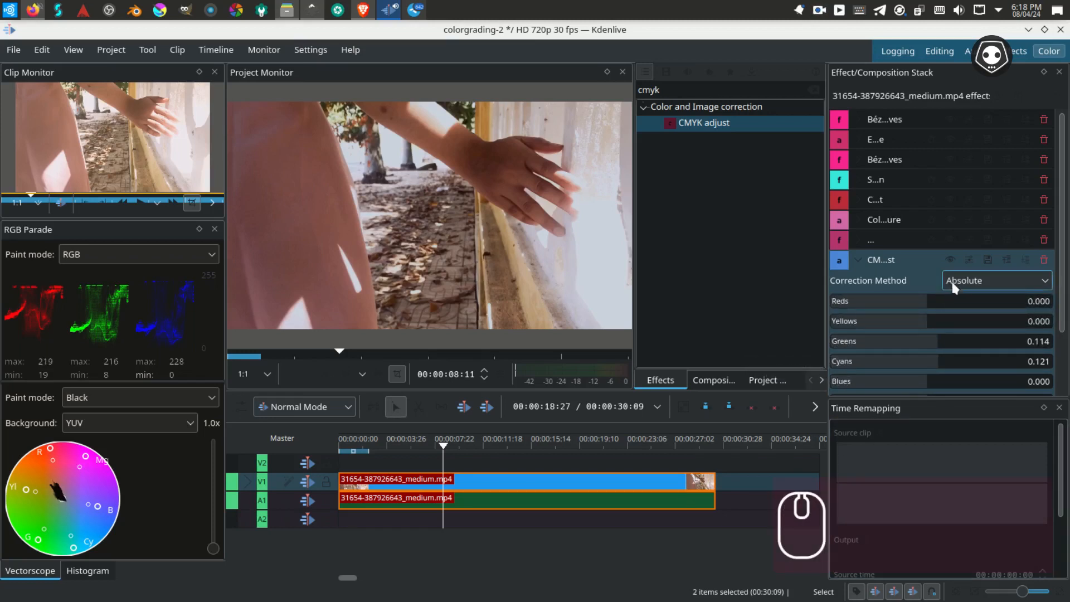
{"action": "left_click", "coordinate": [950, 260]}
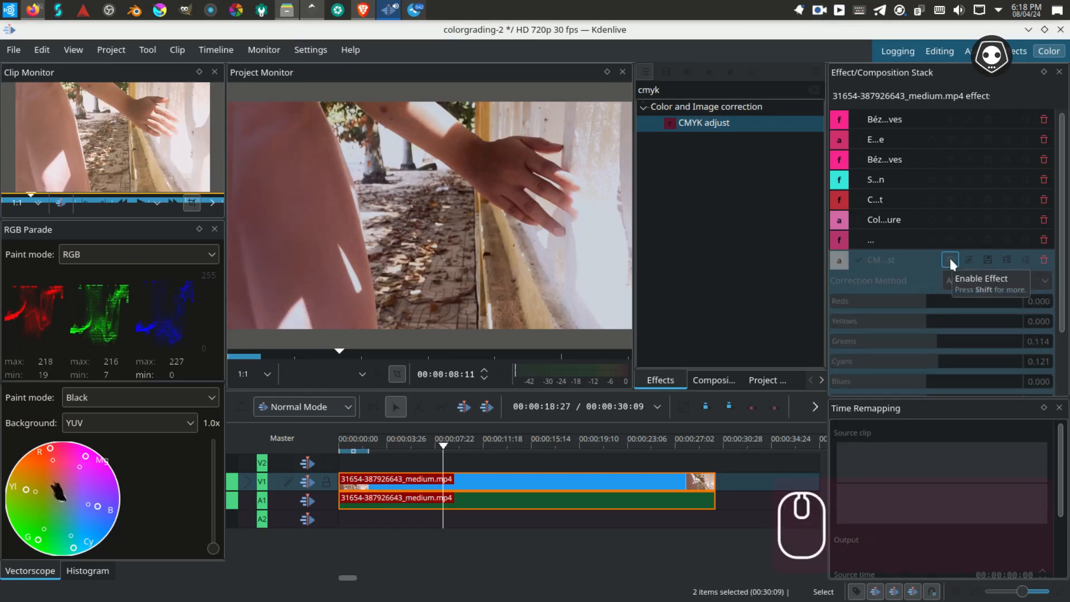
{"action": "left_click", "coordinate": [950, 260]}
Set CMYK adjust's Reds to about -0.107 and Yellows to about 0.356, comparing with the effect disabled along the way.
{"action": "mouse_move", "coordinate": [928, 304]}
{"action": "left_mouse_down"}
{"action": "mouse_move", "coordinate": [959, 303]}
{"action": "mouse_move", "coordinate": [920, 303]}
{"action": "left_mouse_up"}
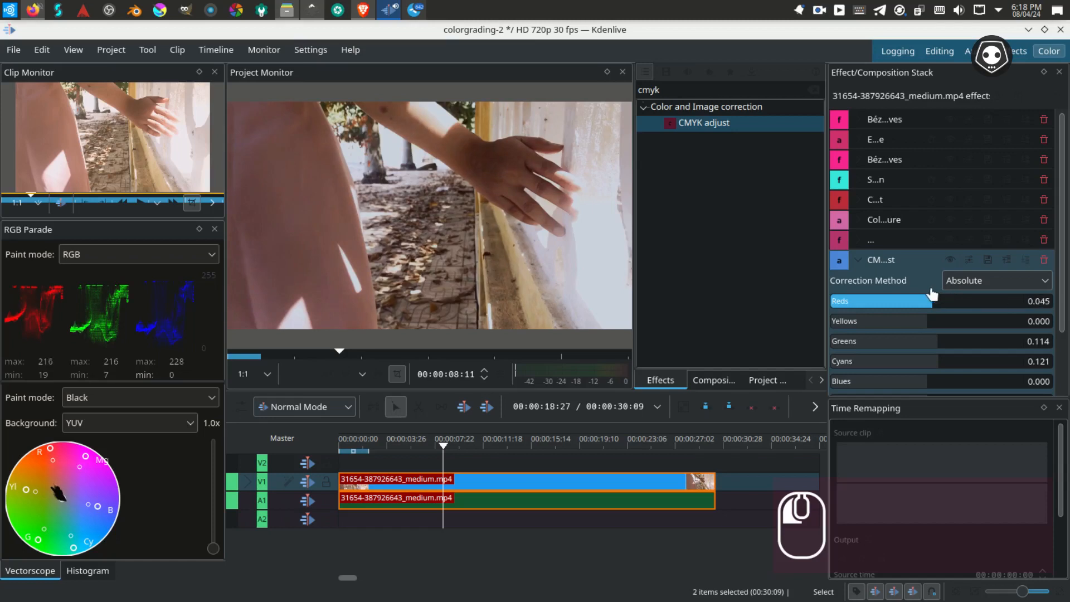
{"action": "left_click", "coordinate": [950, 261]}
{"action": "left_click", "coordinate": [950, 261]}
{"action": "left_click_drag", "start_coordinate": [936, 302], "coordinate": [916, 303]}
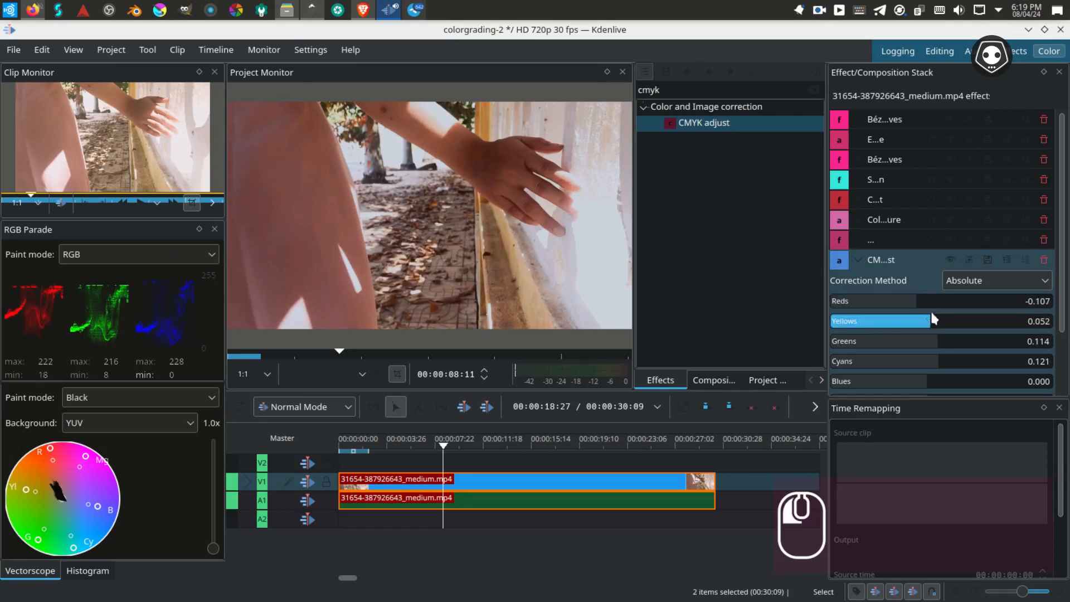
{"action": "left_click_drag", "start_coordinate": [932, 320], "coordinate": [969, 322]}
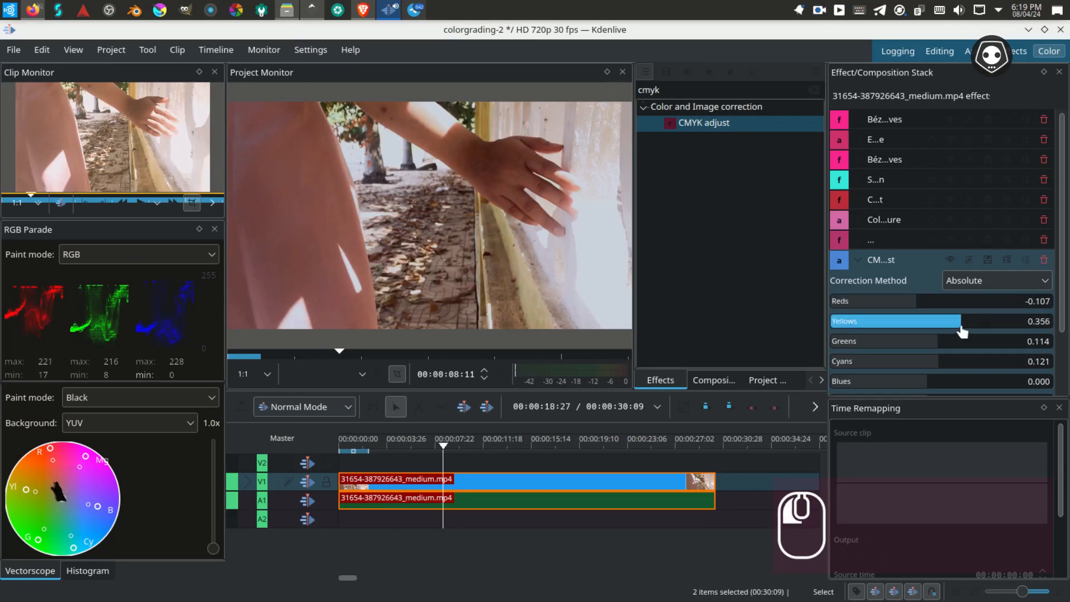
Set Greens to about -0.454, Cyans to about 0.798 and Blues to about 0.017, collapse CMYK adjust and compare with it disabled.
{"action": "left_click", "coordinate": [884, 348]}
{"action": "left_click", "coordinate": [874, 363]}
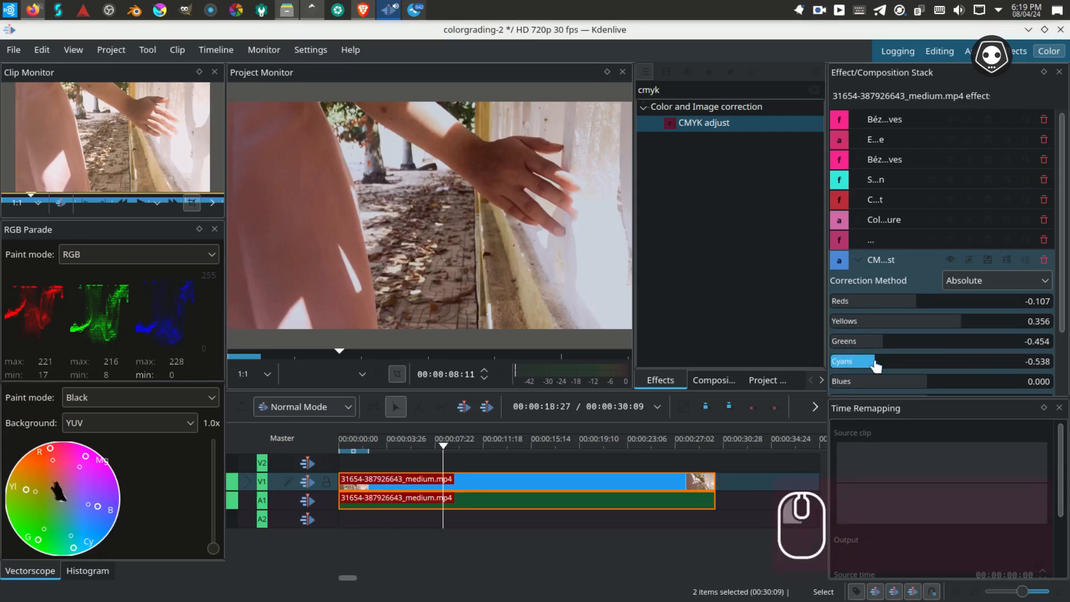
{"action": "left_click", "coordinate": [1003, 361]}
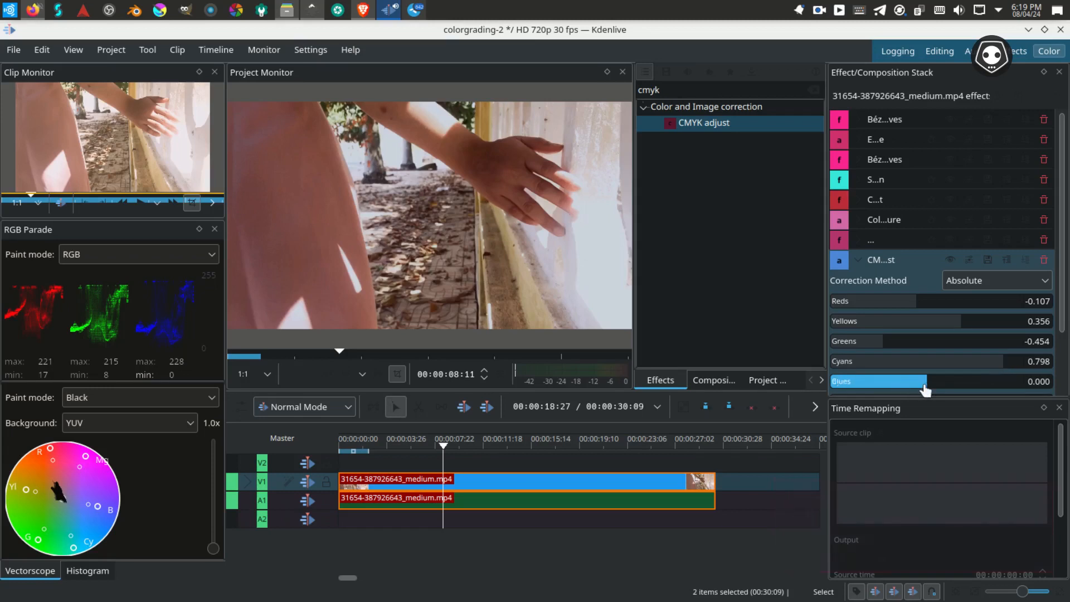
{"action": "mouse_move", "coordinate": [930, 384]}
{"action": "left_mouse_down"}
{"action": "mouse_move", "coordinate": [985, 384]}
{"action": "mouse_move", "coordinate": [886, 387]}
{"action": "mouse_move", "coordinate": [929, 383]}
{"action": "left_mouse_up"}
{"action": "left_click", "coordinate": [859, 260]}
{"action": "left_click", "coordinate": [963, 260]}
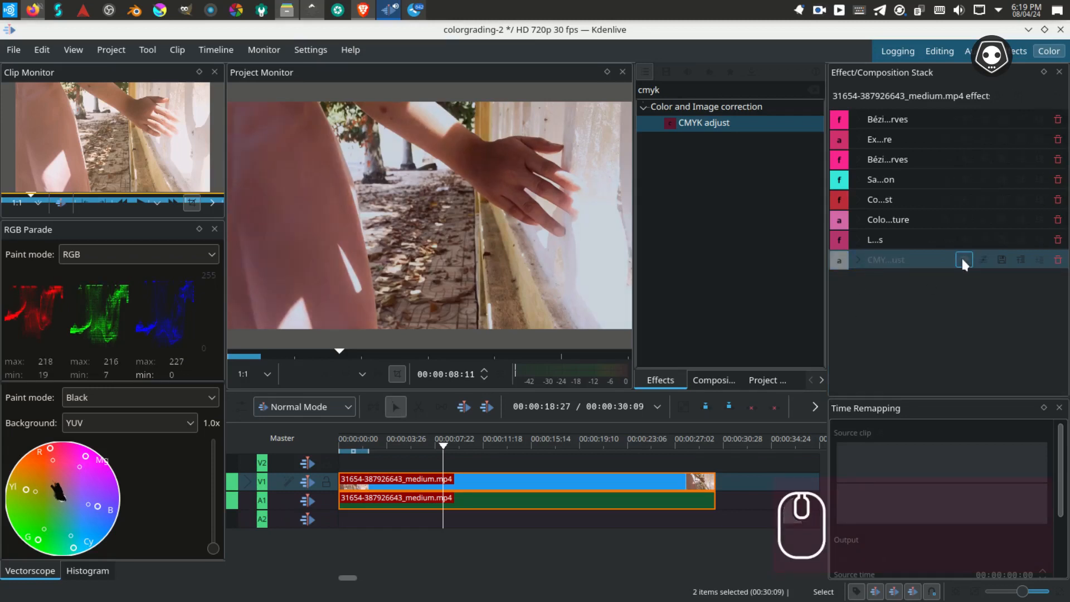
{"action": "left_click", "coordinate": [963, 260]}
{"action": "left_click", "coordinate": [963, 259]}
{"action": "left_click", "coordinate": [963, 260]}
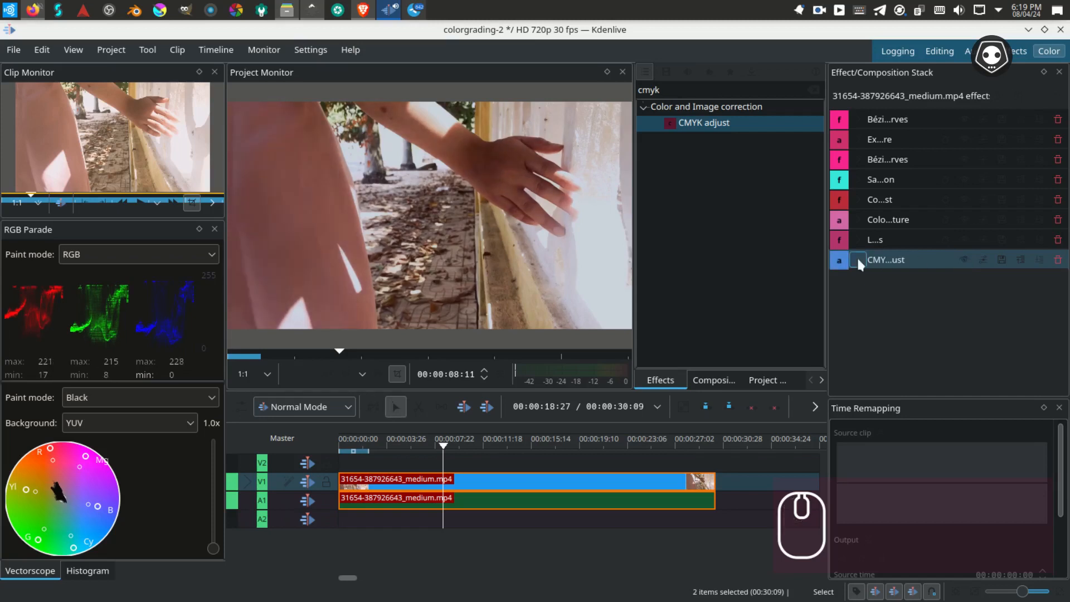
Set CMYK adjust's Cyans to about 0.121 and Reds to about -0.405, compare with the effect disabled, collapse it and save the project.
{"action": "left_click", "coordinate": [859, 260]}
{"action": "left_click_drag", "start_coordinate": [1003, 360], "coordinate": [938, 360]}
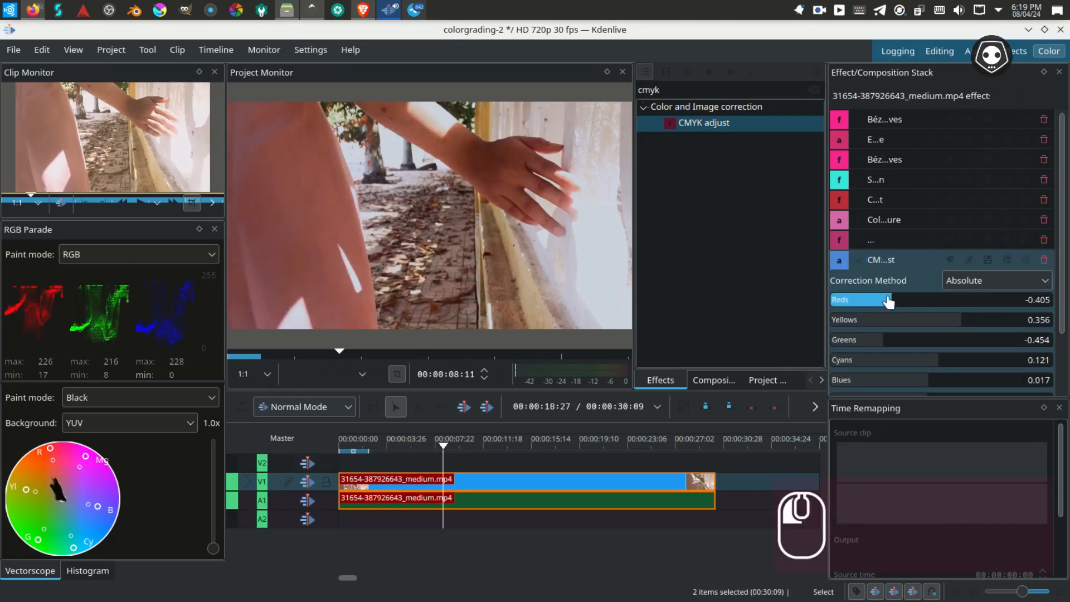
{"action": "left_click", "coordinate": [949, 260]}
{"action": "left_click", "coordinate": [949, 260]}
{"action": "left_click", "coordinate": [949, 260]}
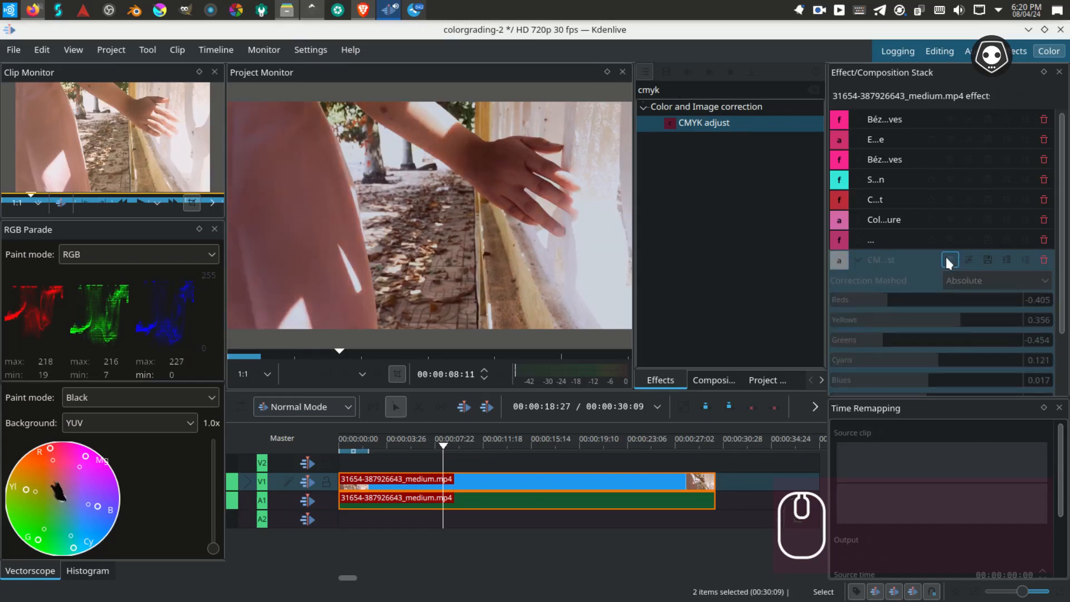
{"action": "left_click", "coordinate": [948, 260]}
{"action": "left_click", "coordinate": [859, 260]}
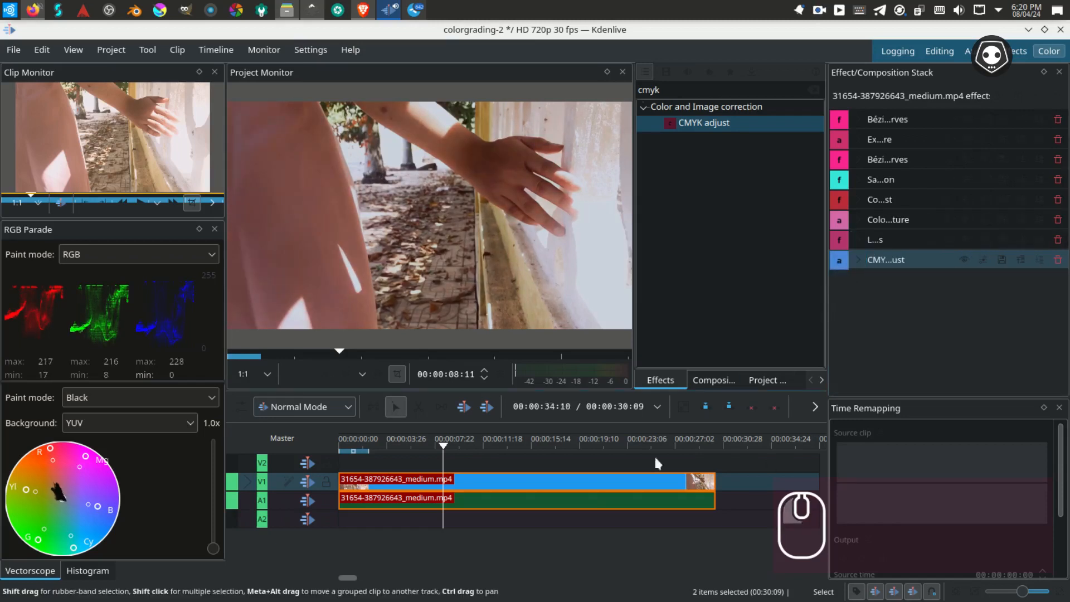
{"action": "key", "text": "ctrl+s"}
Clear the effect search and add a Lift/gamma/gain effect to the V1 clip.
{"action": "left_click", "coordinate": [814, 90]}
{"action": "scroll", "coordinate": [724, 234], "scroll_direction": "down", "scroll_amount": 5}
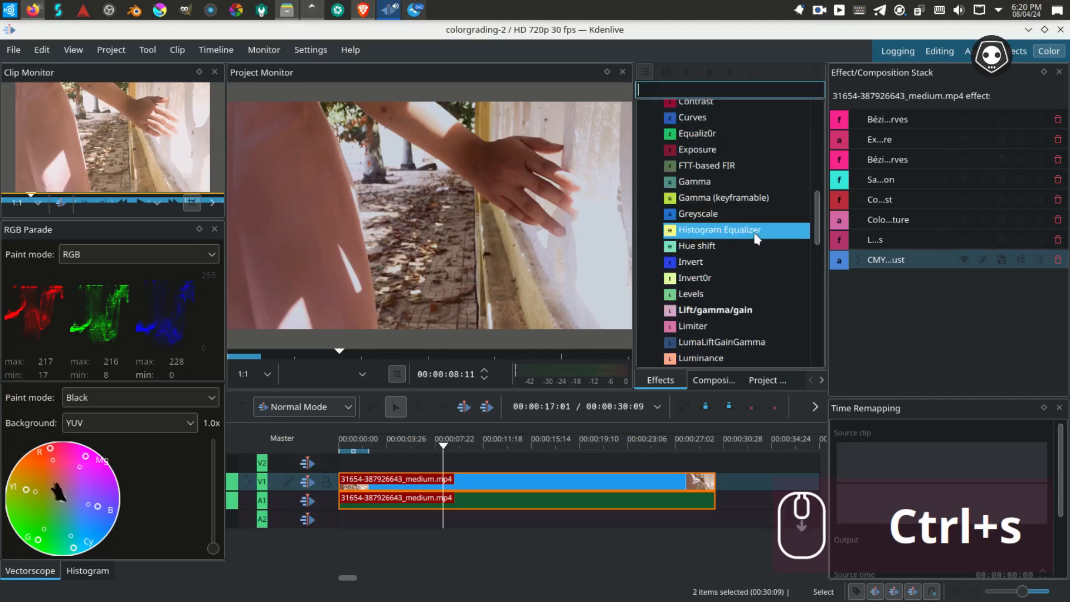
{"action": "left_click_drag", "start_coordinate": [719, 310], "coordinate": [561, 481]}
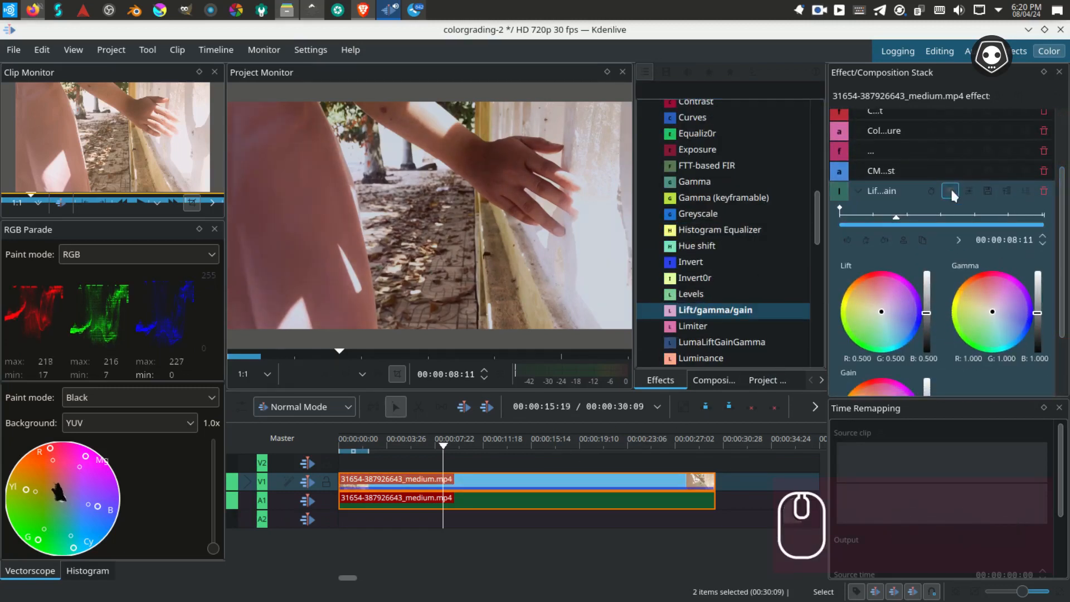
Preview the grade at several points of the clip, leave the playhead at 00:00:12:14 and save the project.
{"action": "left_click", "coordinate": [516, 446]}
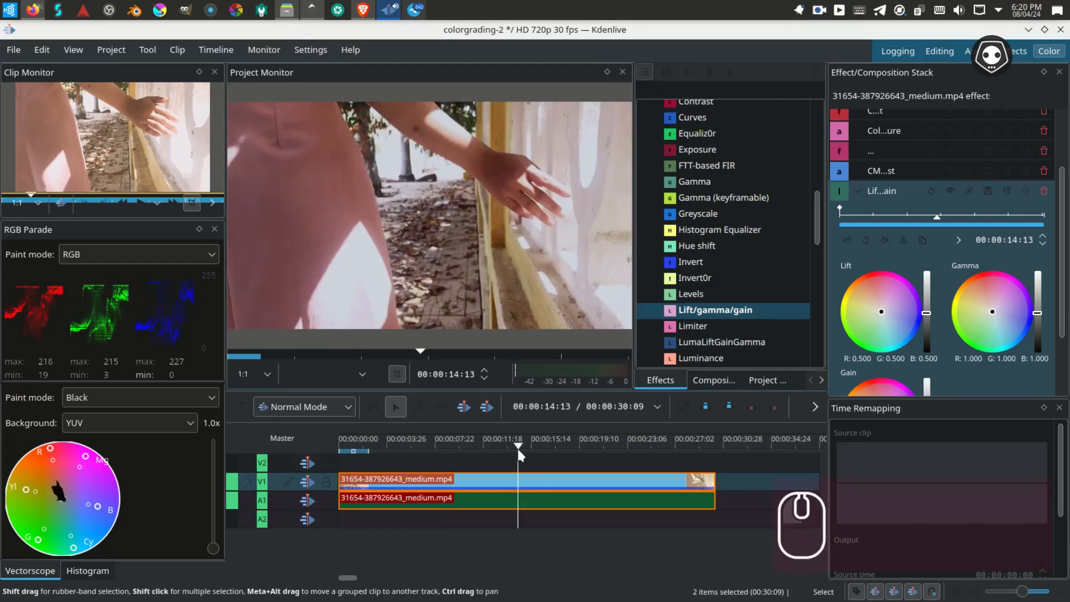
{"action": "left_click", "coordinate": [404, 449]}
{"action": "left_click", "coordinate": [478, 452]}
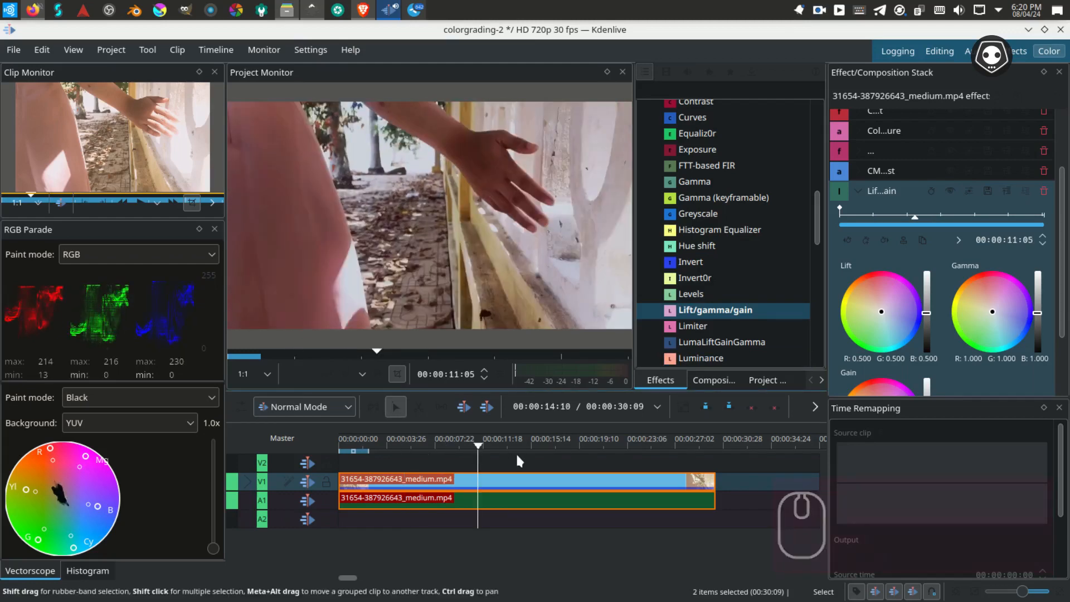
{"action": "left_click", "coordinate": [517, 454]}
{"action": "left_click", "coordinate": [493, 451]}
{"action": "key", "text": "ctrl+s"}
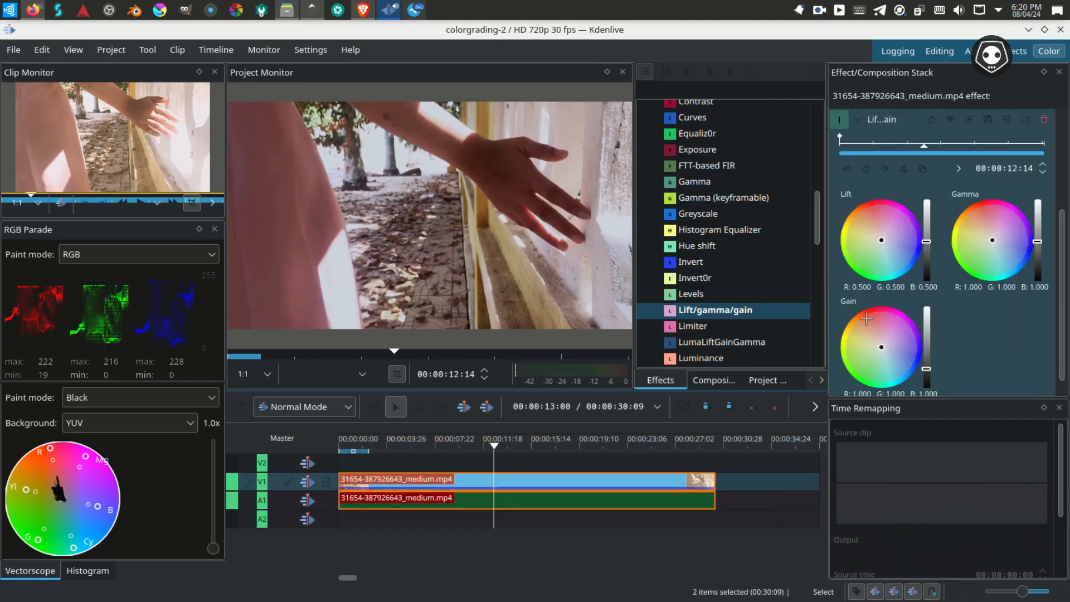
Set the Lift color wheel and level to about R 0.522, G 0.553, B 0.598.
{"action": "left_click", "coordinate": [890, 246]}
{"action": "left_click_drag", "start_coordinate": [926, 242], "coordinate": [883, 242]}
{"action": "left_click", "coordinate": [884, 241]}
{"action": "left_click", "coordinate": [927, 232]}
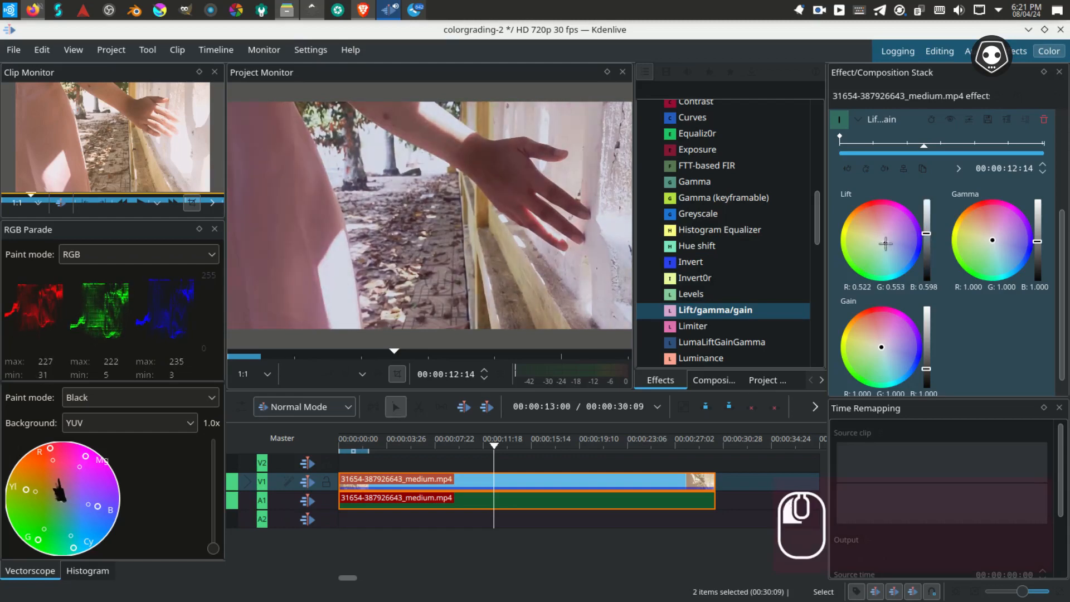
Try Gamma at about R 0.787, G 0.710, B 0.650 and Gain at about R 0.804, G 0.858, B 1.082.
{"action": "left_click_drag", "start_coordinate": [1038, 243], "coordinate": [988, 234]}
{"action": "left_click_drag", "start_coordinate": [926, 366], "coordinate": [904, 351]}
{"action": "left_click", "coordinate": [877, 345]}
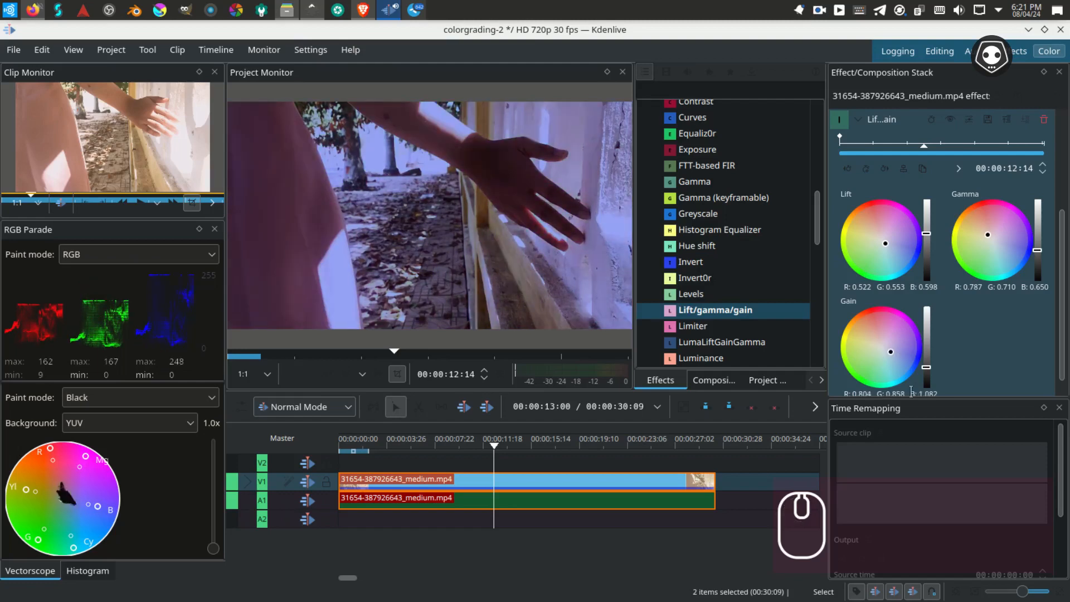
Reset the Gain's R, G and B to 1 and raise its level to about 1.344.
{"action": "key", "text": "ctrl+a"}
{"action": "type", "text": "1"}
{"action": "key", "text": "Tab"}
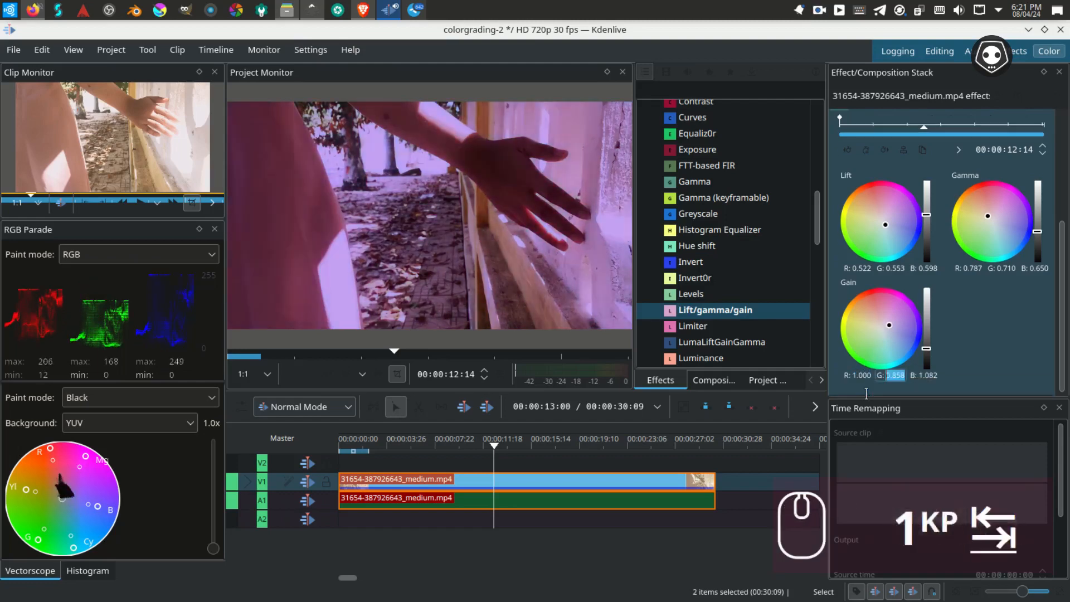
{"action": "type", "text": "1"}
{"action": "key", "text": "Tab"}
{"action": "type", "text": "1"}
{"action": "key", "text": "Return"}
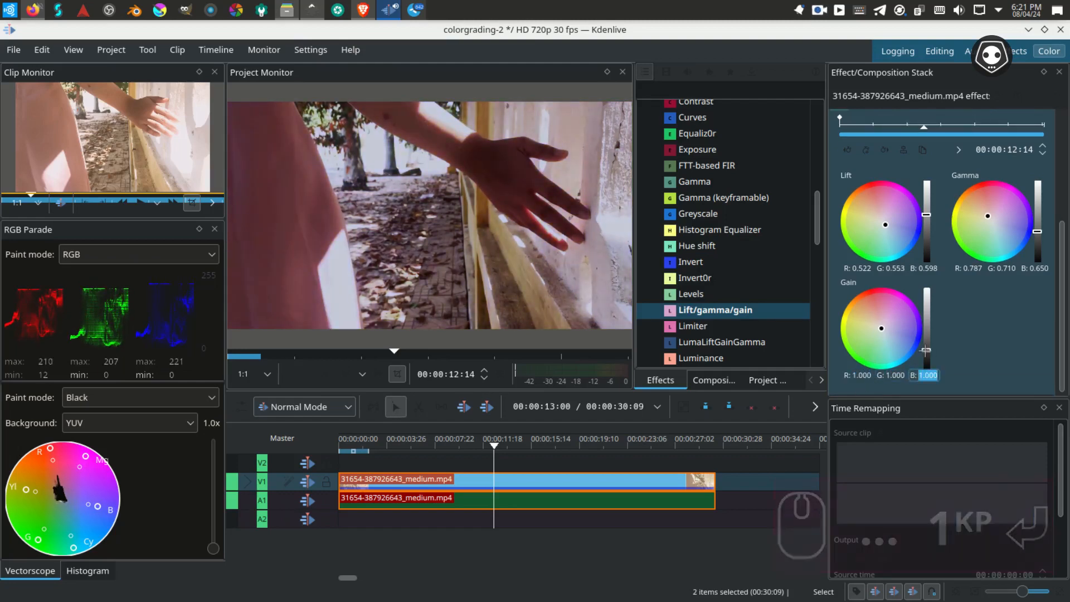
{"action": "left_click_drag", "start_coordinate": [926, 350], "coordinate": [926, 342]}
Reset the Gamma's R, G and B to 1, and adjust its level and tint to about R 0.623, G 0.569, B 0.529.
{"action": "left_click", "coordinate": [972, 268]}
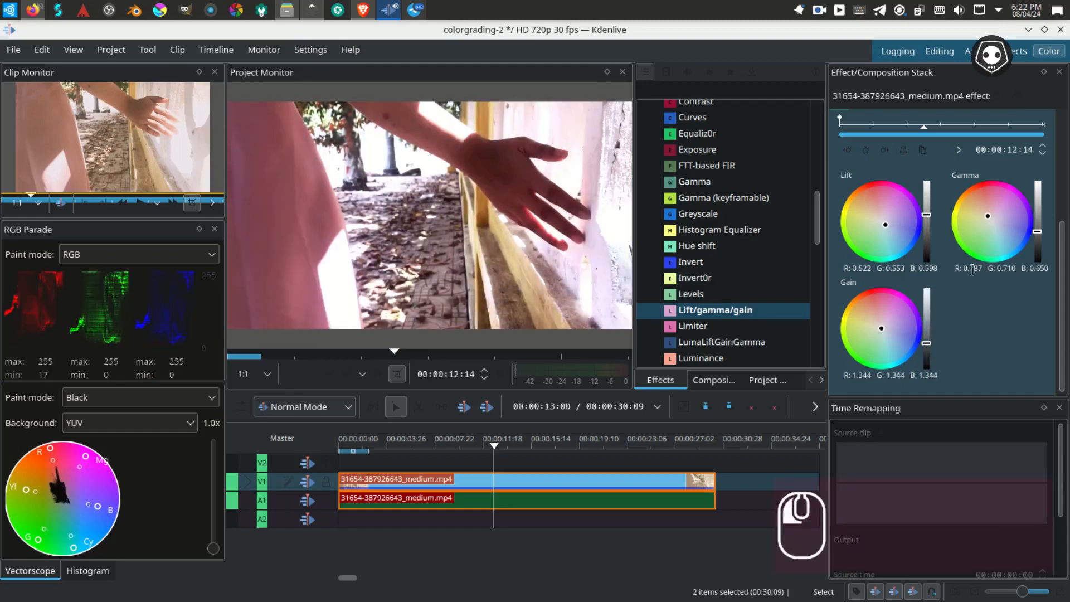
{"action": "key", "text": "ctrl+a"}
{"action": "type", "text": "1"}
{"action": "key", "text": "Tab"}
{"action": "type", "text": "1"}
{"action": "key", "text": "Tab"}
{"action": "type", "text": "1"}
{"action": "key", "text": "Return"}
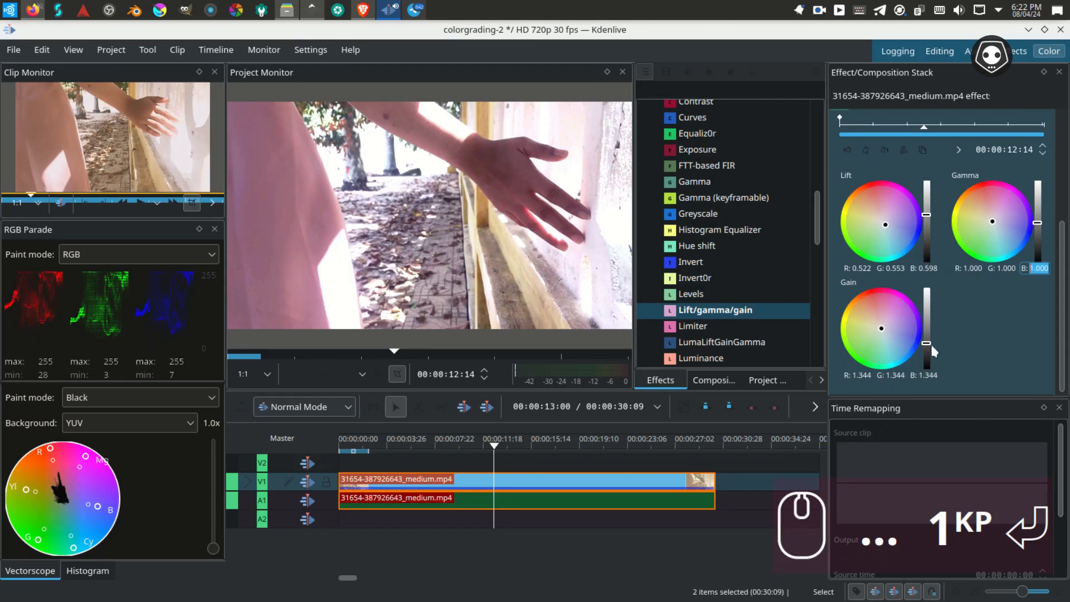
{"action": "left_click_drag", "start_coordinate": [1038, 222], "coordinate": [1037, 238]}
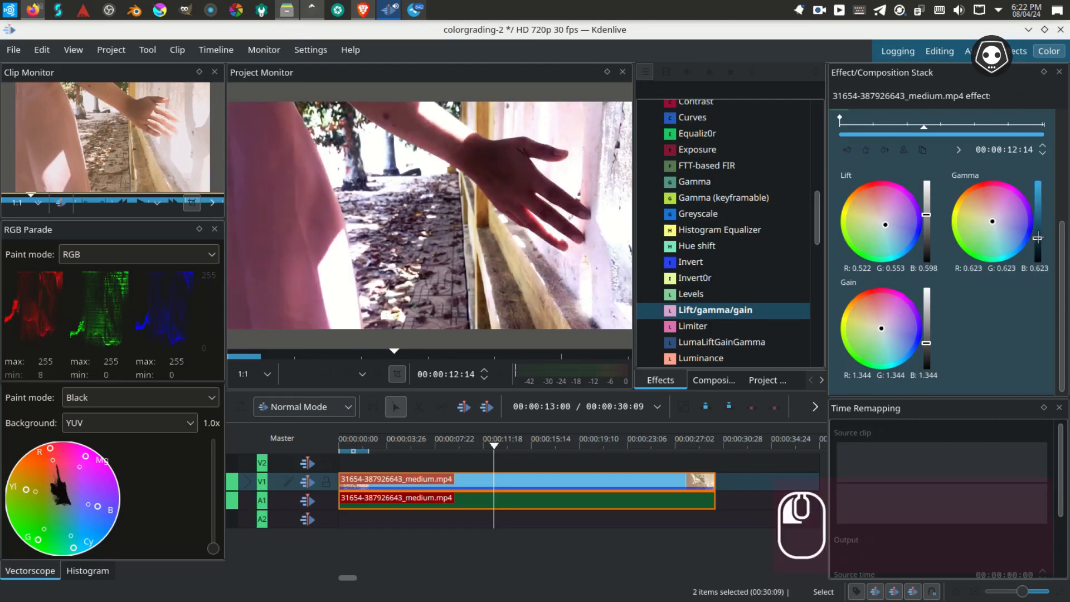
{"action": "left_click", "coordinate": [988, 217]}
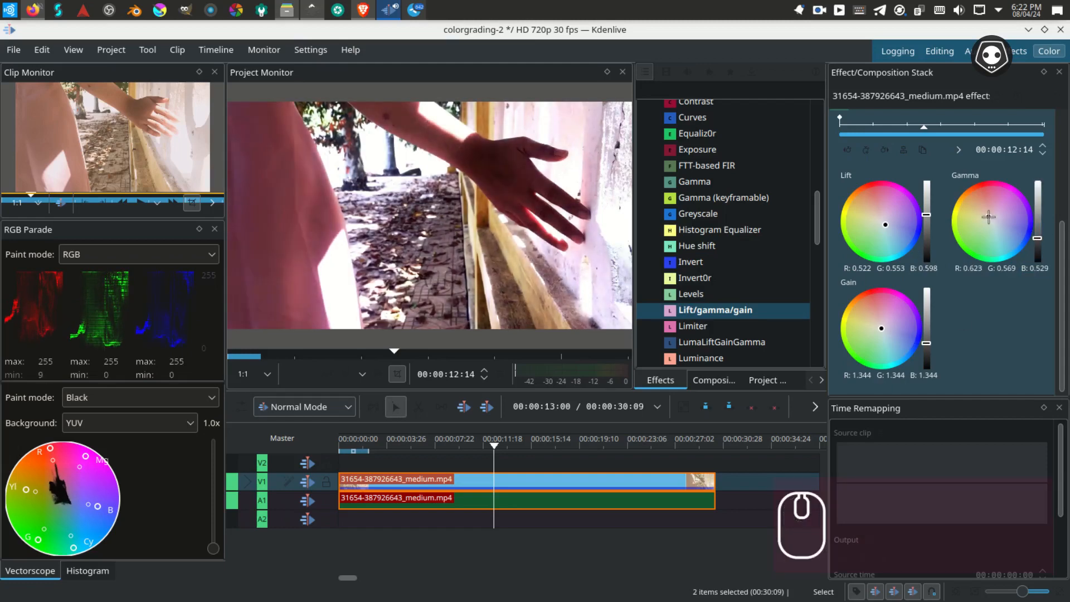
Move the playhead to 00:00:14:17, reselect the V1 clip and set Lift to about R 0.401, G 0.402, B 0.347.
{"action": "left_click", "coordinate": [412, 464]}
{"action": "left_click", "coordinate": [520, 462]}
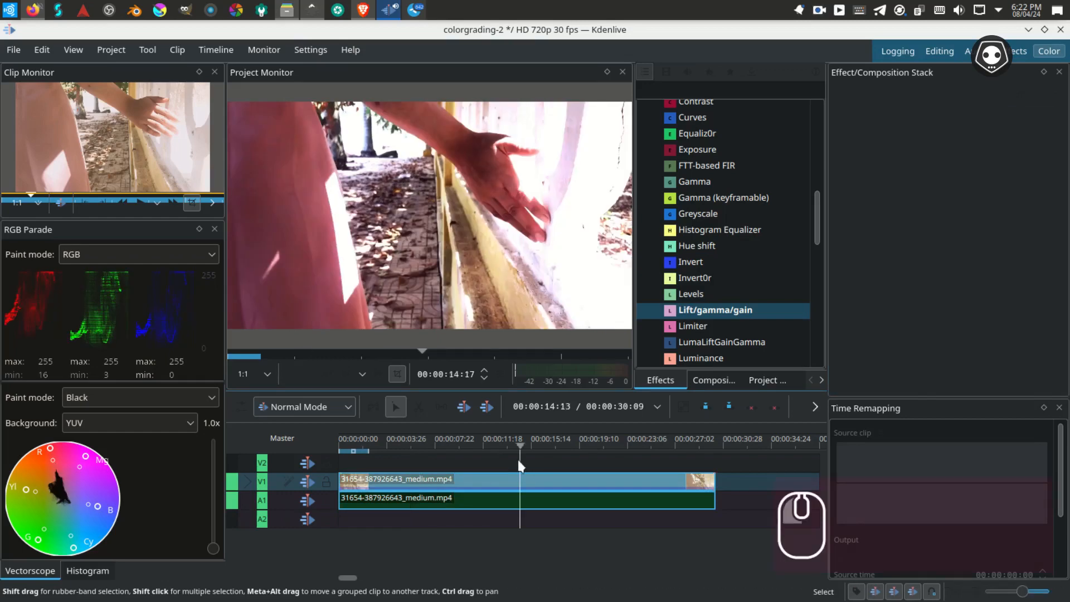
{"action": "left_click", "coordinate": [501, 482]}
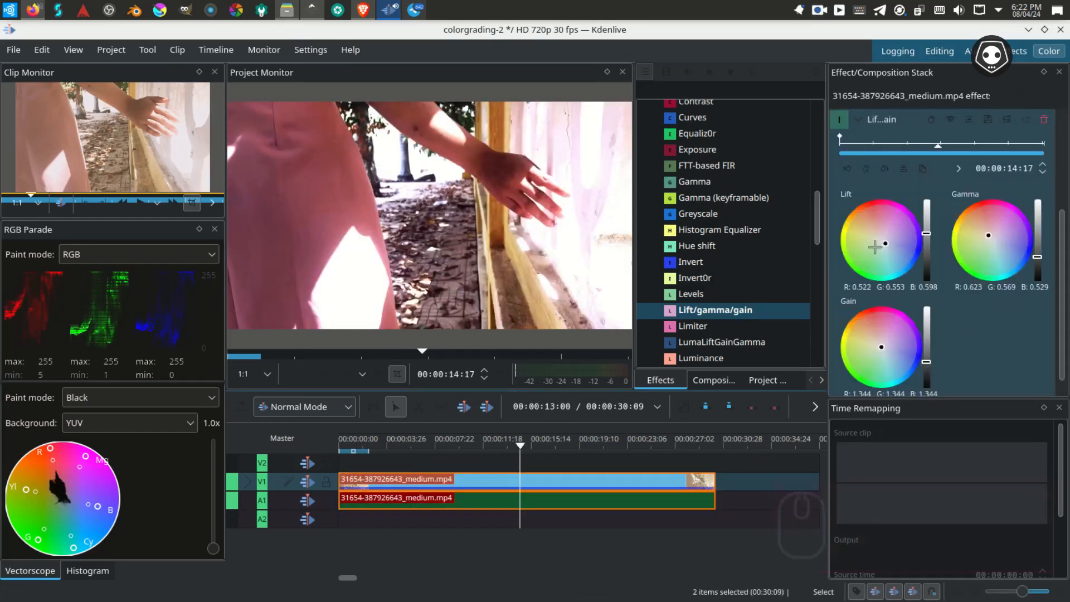
{"action": "left_click_drag", "start_coordinate": [875, 247], "coordinate": [928, 249]}
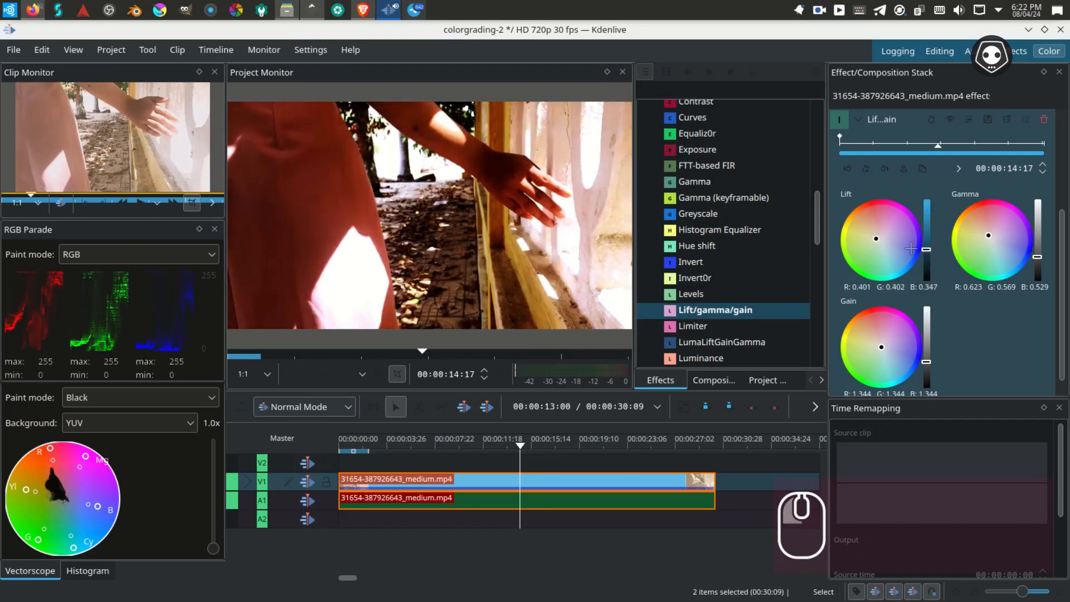
Set the Lift's R, G and B values to 1.
{"action": "left_click", "coordinate": [862, 287]}
{"action": "key", "text": "ctrl+a"}
{"action": "type", "text": "1"}
{"action": "key", "text": "Tab"}
{"action": "type", "text": "1"}
{"action": "key", "text": "Tab"}
{"action": "type", "text": "1"}
{"action": "key", "text": "Return"}
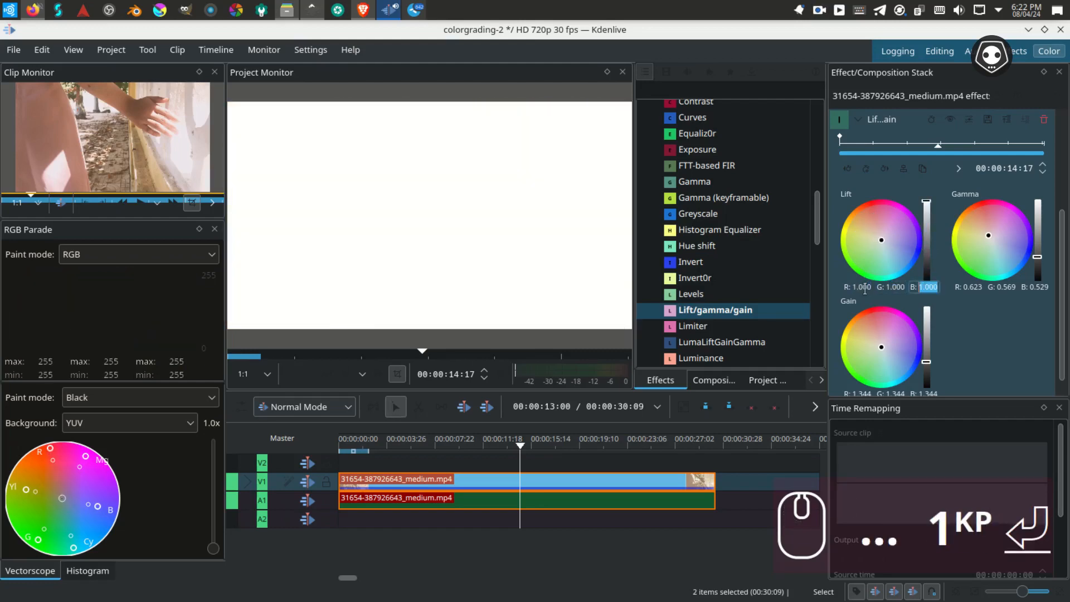
Set the Lift's R, G and B values to 0.2.
{"action": "key", "text": "ctrl+a"}
{"action": "type", "text": ".2"}
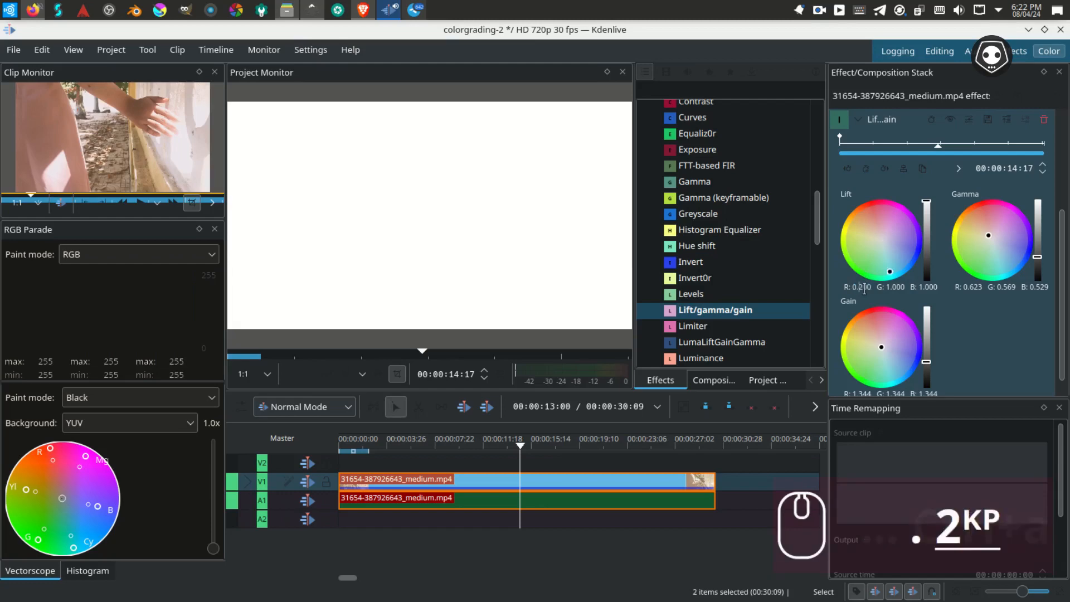
{"action": "key", "text": "Tab"}
{"action": "type", "text": ".2"}
{"action": "key", "text": "Tab"}
{"action": "type", "text": ".2"}
{"action": "key", "text": "Return"}
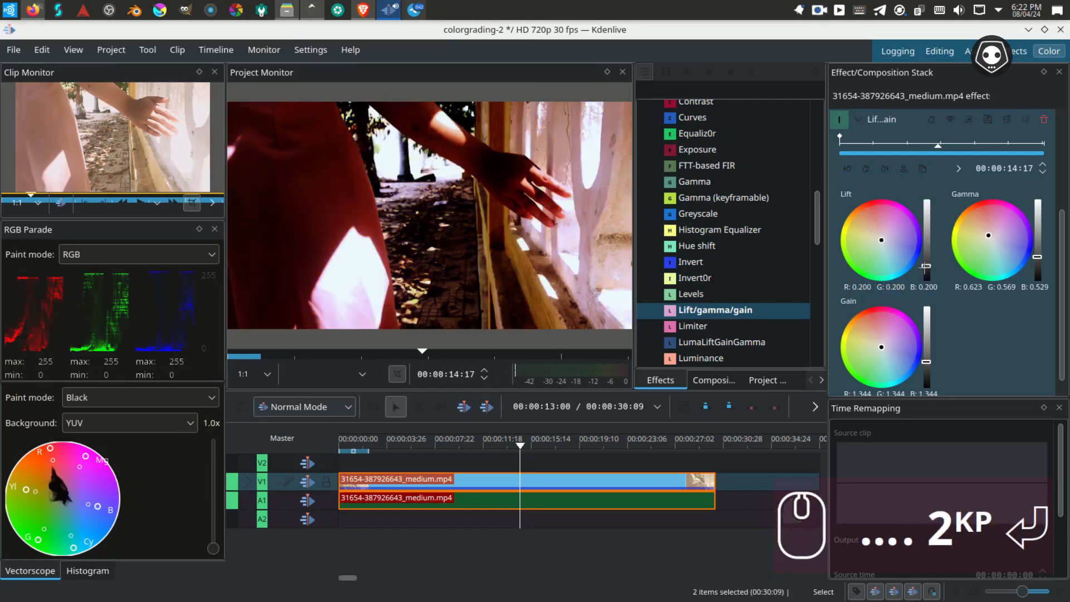
Move the playhead to 00:00:07:10, reselect the V1 clip and raise the Lift level to about 0.500.
{"action": "left_click_drag", "start_coordinate": [925, 266], "coordinate": [929, 245]}
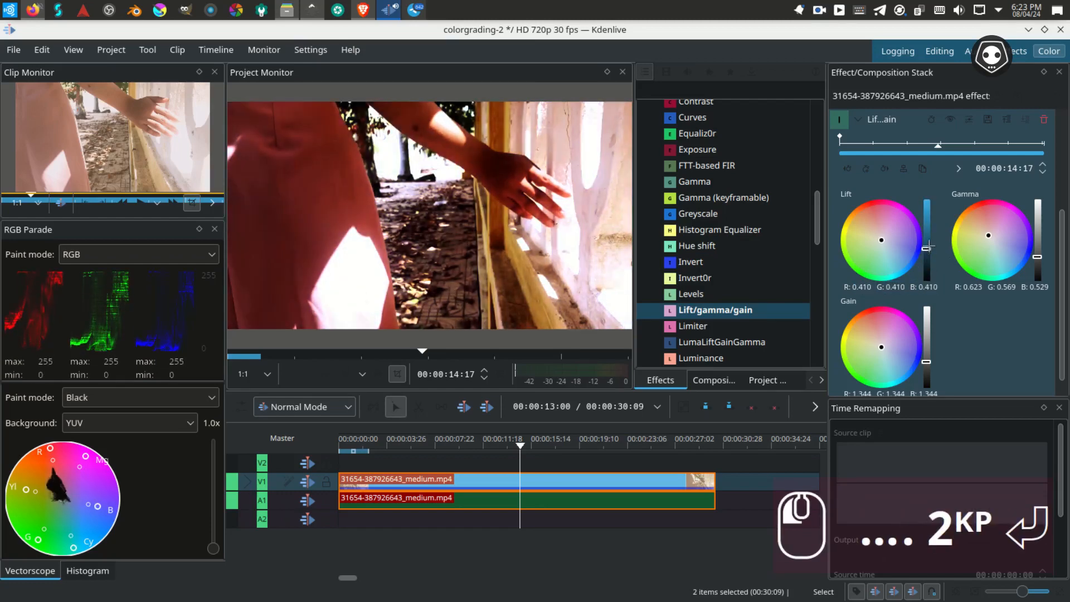
{"action": "left_click", "coordinate": [420, 461]}
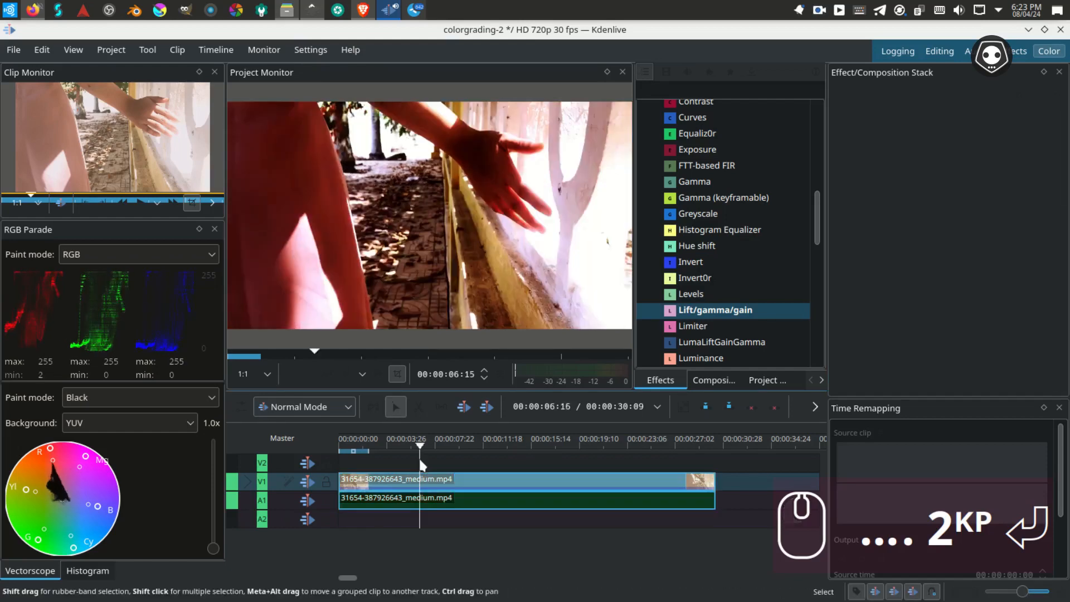
{"action": "left_click", "coordinate": [430, 462]}
{"action": "left_click", "coordinate": [552, 481]}
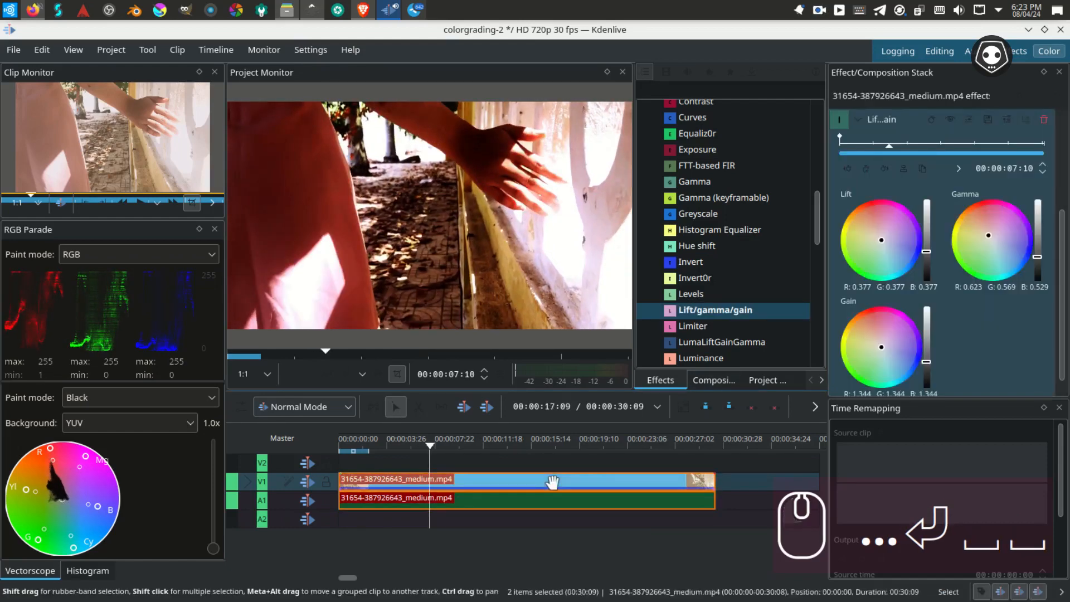
{"action": "left_click_drag", "start_coordinate": [926, 251], "coordinate": [926, 241]}
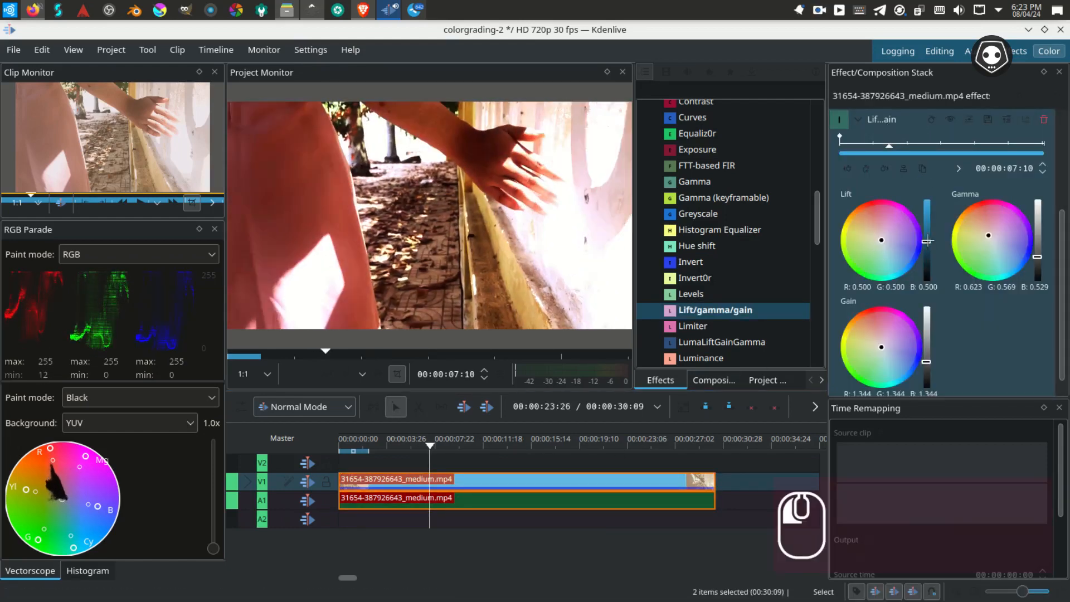
In the first Bézier Curves effect, move the RGB curve's middle point to about In 0.466, Out 0.374 and adjust its shadow and highlight handles.
{"action": "left_click", "coordinate": [857, 119]}
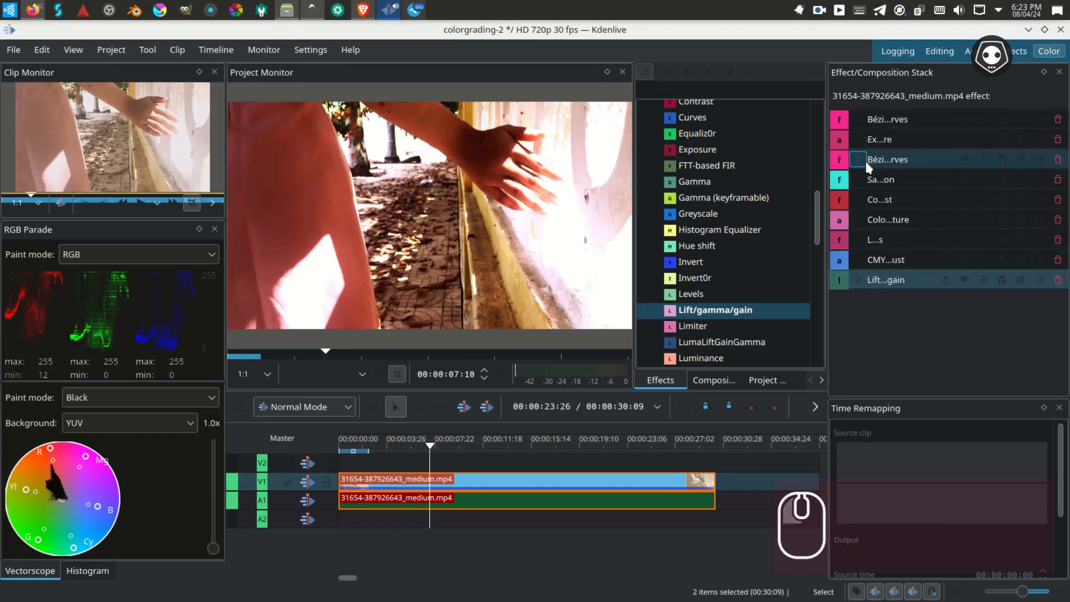
{"action": "left_click", "coordinate": [858, 119]}
{"action": "left_click", "coordinate": [948, 117]}
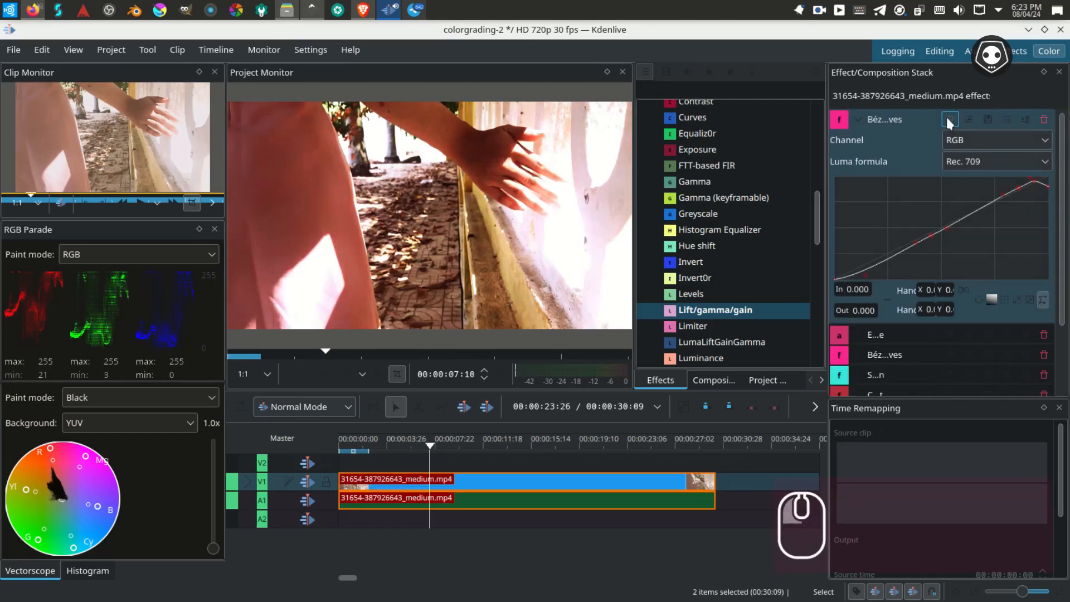
{"action": "left_click", "coordinate": [864, 276]}
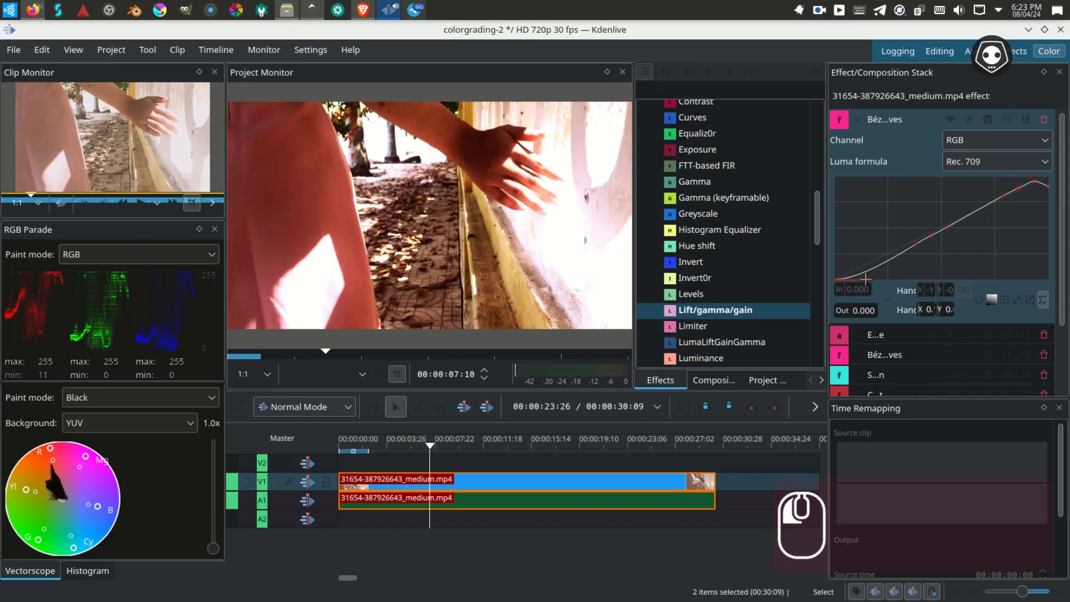
{"action": "left_click_drag", "start_coordinate": [933, 235], "coordinate": [934, 240]}
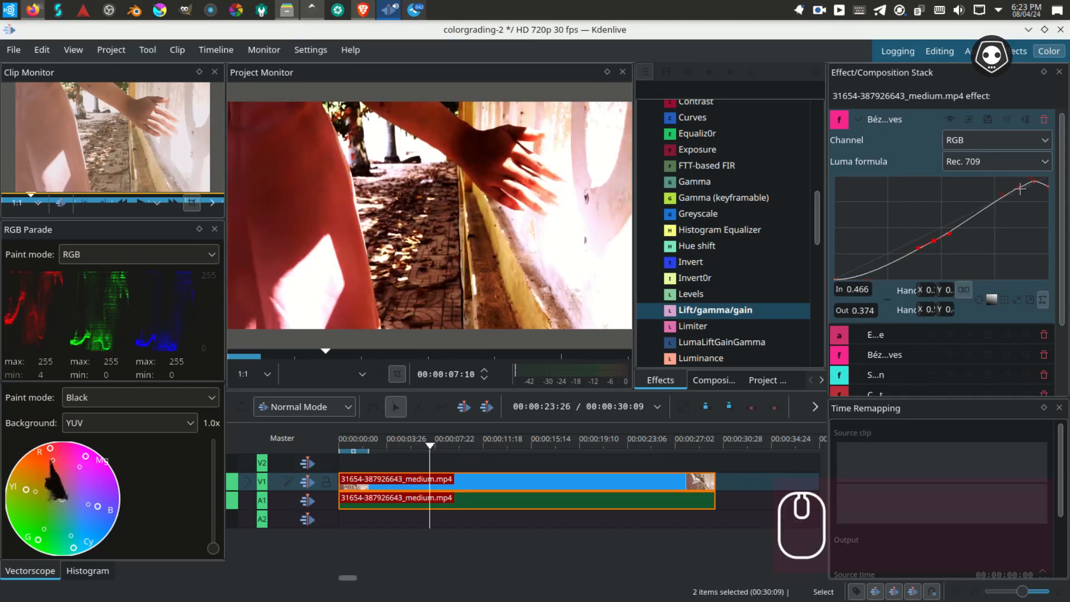
{"action": "left_click_drag", "start_coordinate": [1019, 188], "coordinate": [1016, 185]}
{"action": "left_click", "coordinate": [857, 119]}
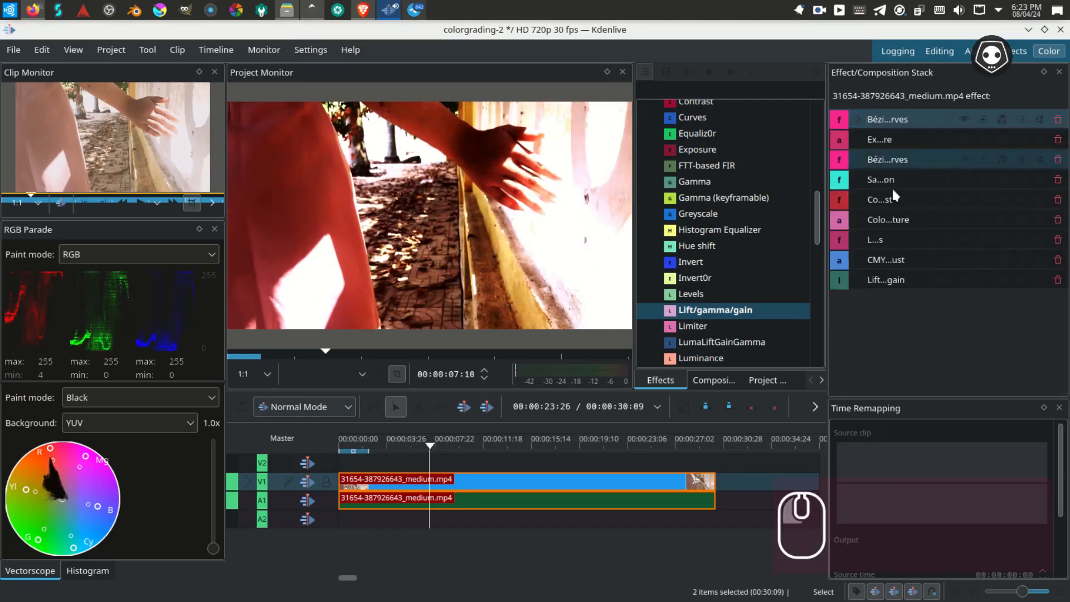
Set the Exposure effect's exposure value to -0.3.
{"action": "left_click", "coordinate": [858, 140]}
{"action": "mouse_move", "coordinate": [927, 212]}
{"action": "left_mouse_down"}
{"action": "mouse_move", "coordinate": [909, 215]}
{"action": "mouse_move", "coordinate": [936, 233]}
{"action": "mouse_move", "coordinate": [916, 237]}
{"action": "mouse_move", "coordinate": [931, 237]}
{"action": "mouse_move", "coordinate": [922, 213]}
{"action": "left_mouse_up"}
{"action": "left_click", "coordinate": [1047, 214]}
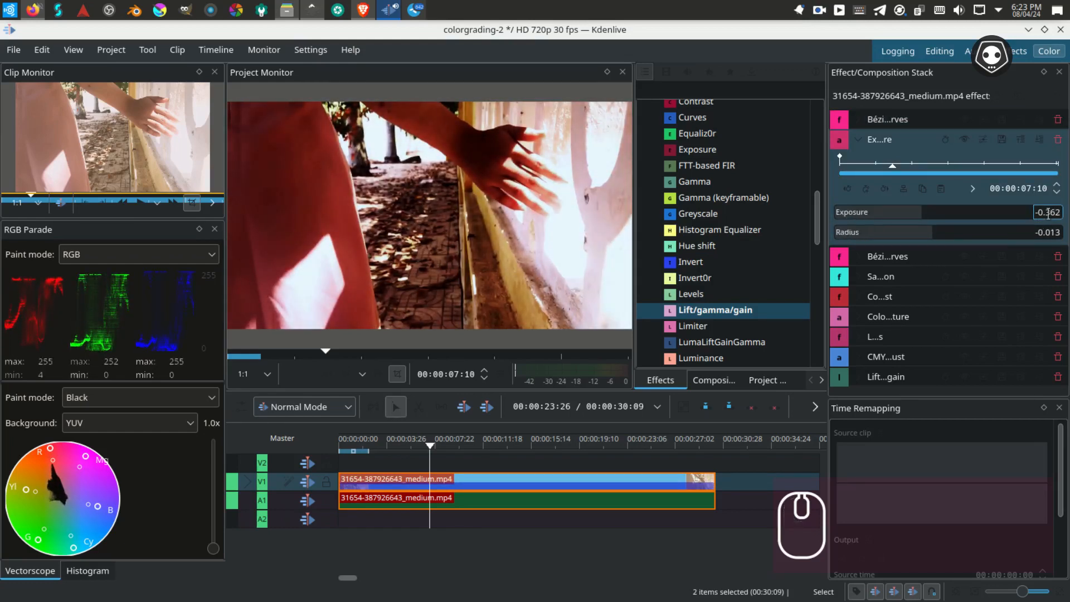
{"action": "key", "text": "ctrl+a"}
{"action": "type", "text": "-0.3"}
{"action": "key", "text": "Tab"}
{"action": "key", "text": "Tab"}
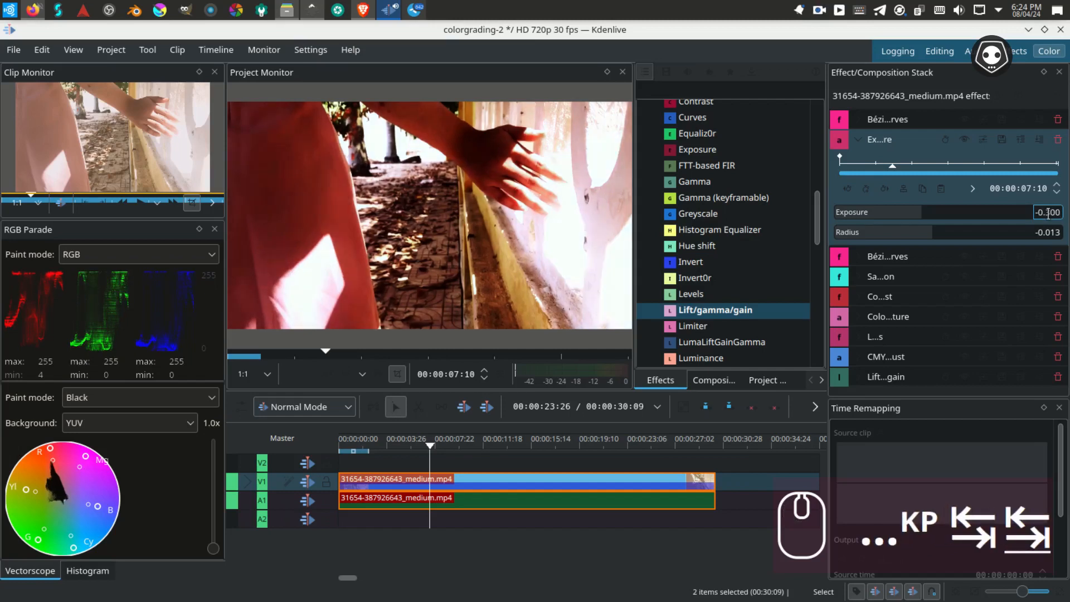
Try an Exposure radius of -0.3, set it to about -0.2 and check the second Bézier Curves effect.
{"action": "key", "text": "ctrl+a"}
{"action": "type", "text": "-.3"}
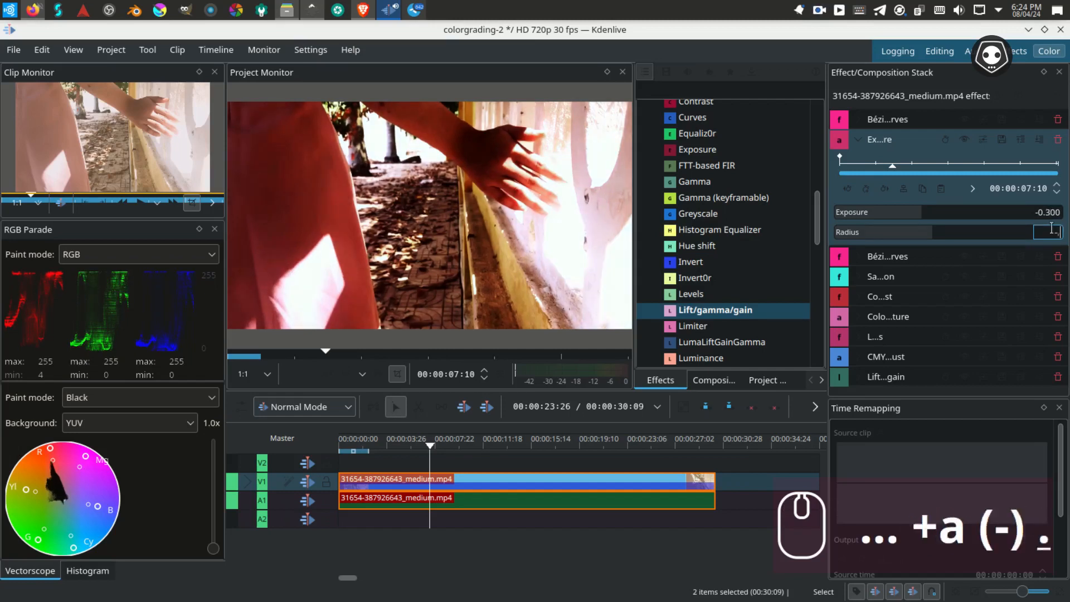
{"action": "key", "text": "Return"}
{"action": "left_click_drag", "start_coordinate": [909, 233], "coordinate": [914, 234]}
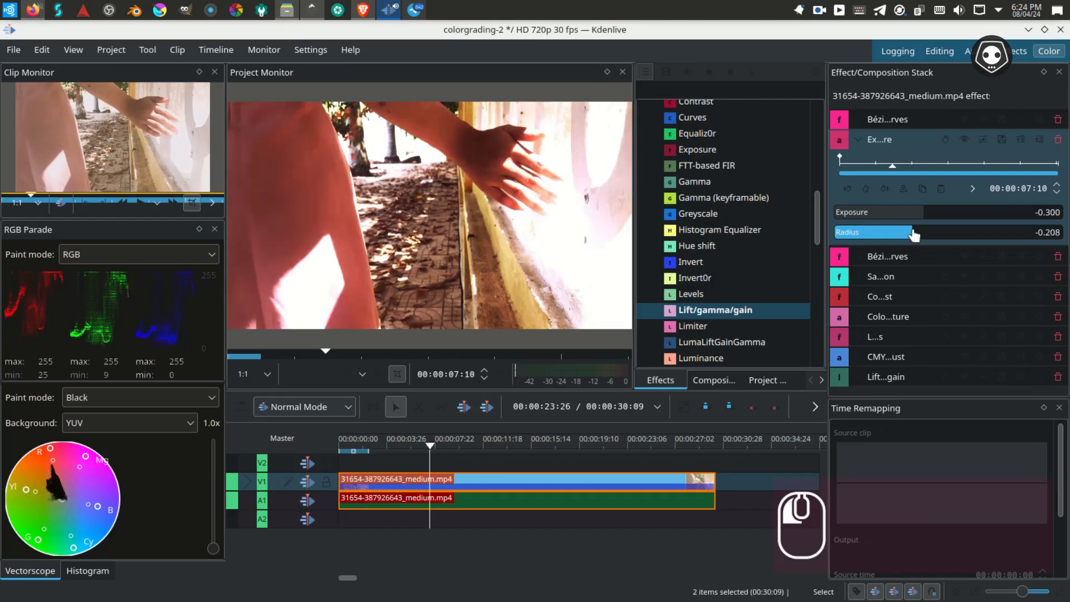
{"action": "left_click", "coordinate": [854, 139]}
{"action": "left_click", "coordinate": [860, 157]}
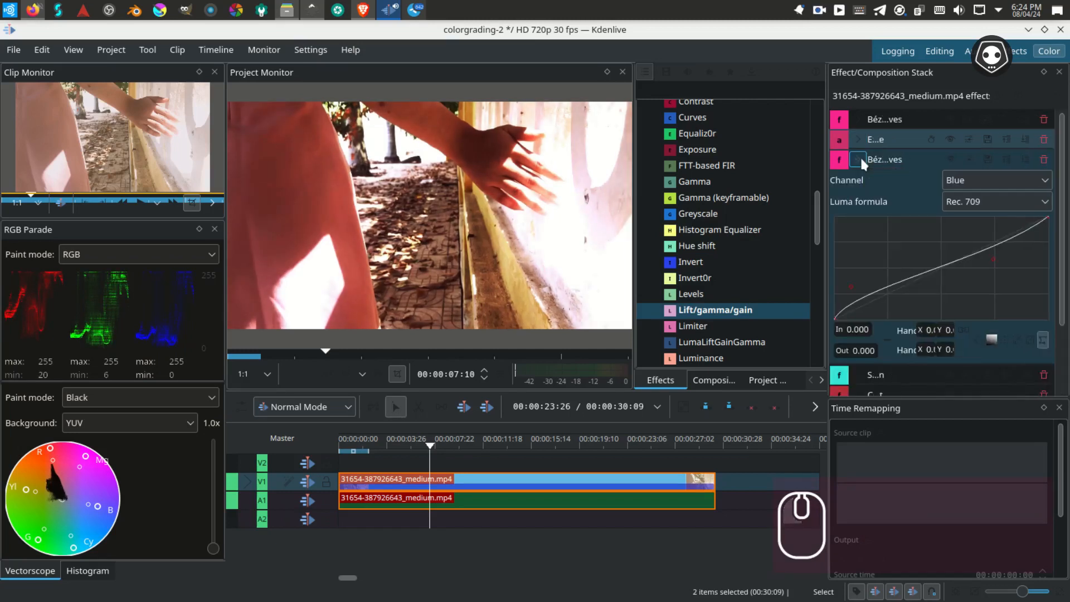
{"action": "left_click", "coordinate": [860, 158]}
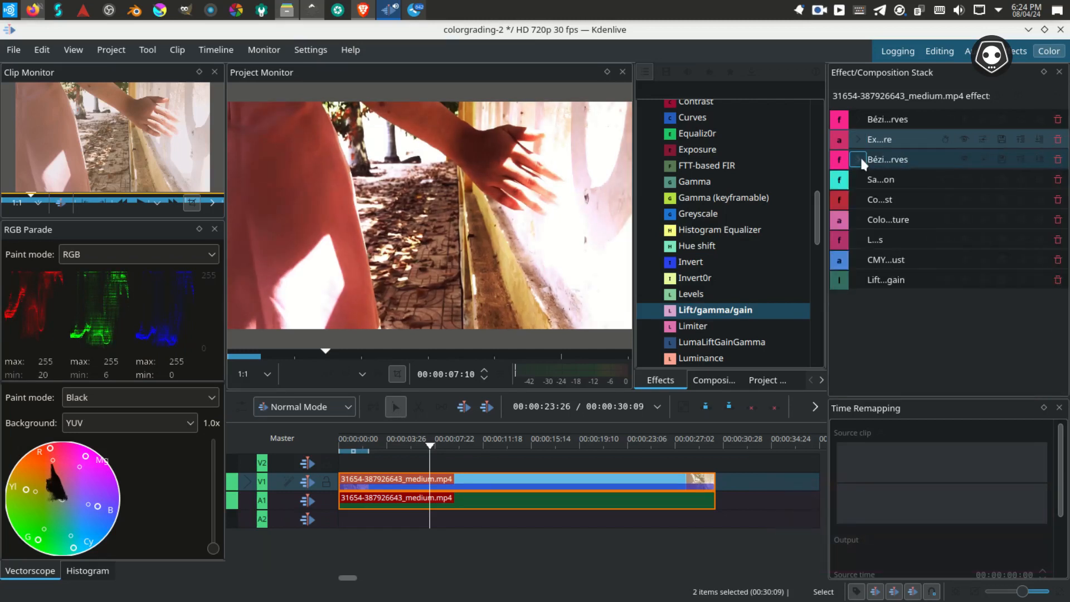
Set the Saturation effect to 135 after trying 175.
{"action": "left_click", "coordinate": [867, 178]}
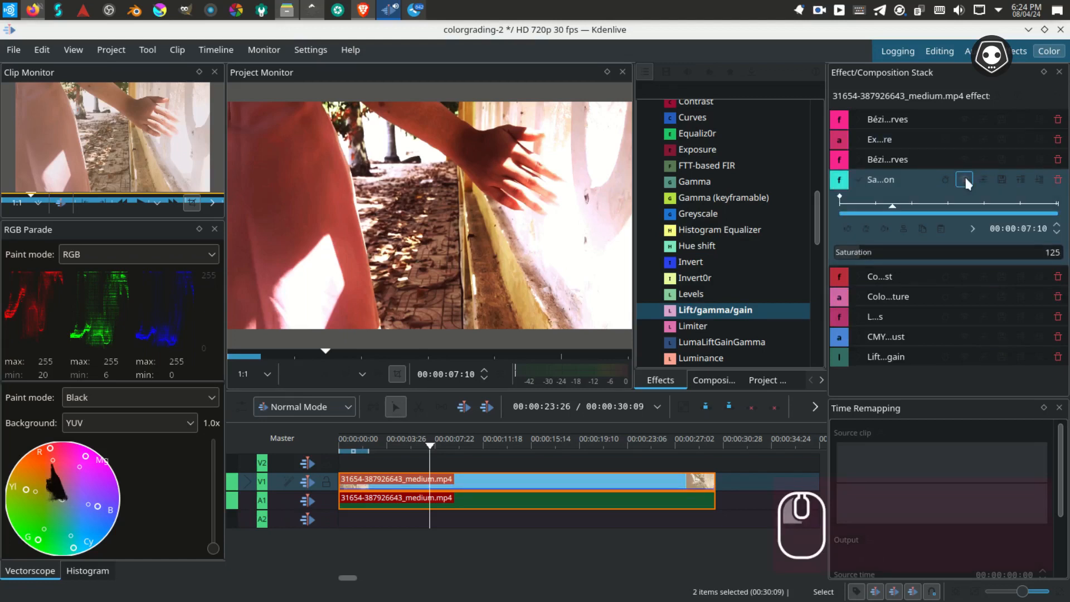
{"action": "left_click", "coordinate": [1054, 251]}
{"action": "key", "text": "Right"}
{"action": "key", "text": "BackSpace"}
{"action": "type", "text": "7"}
{"action": "key", "text": "Return"}
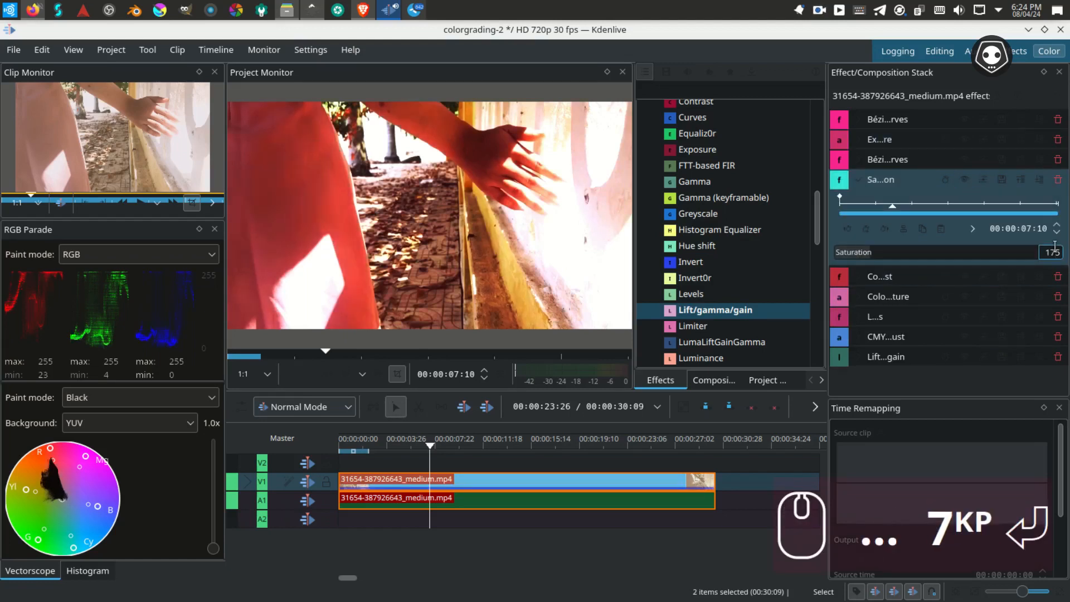
{"action": "key", "text": "BackSpace"}
{"action": "type", "text": "3"}
{"action": "key", "text": "Return"}
{"action": "left_click", "coordinate": [859, 178]}
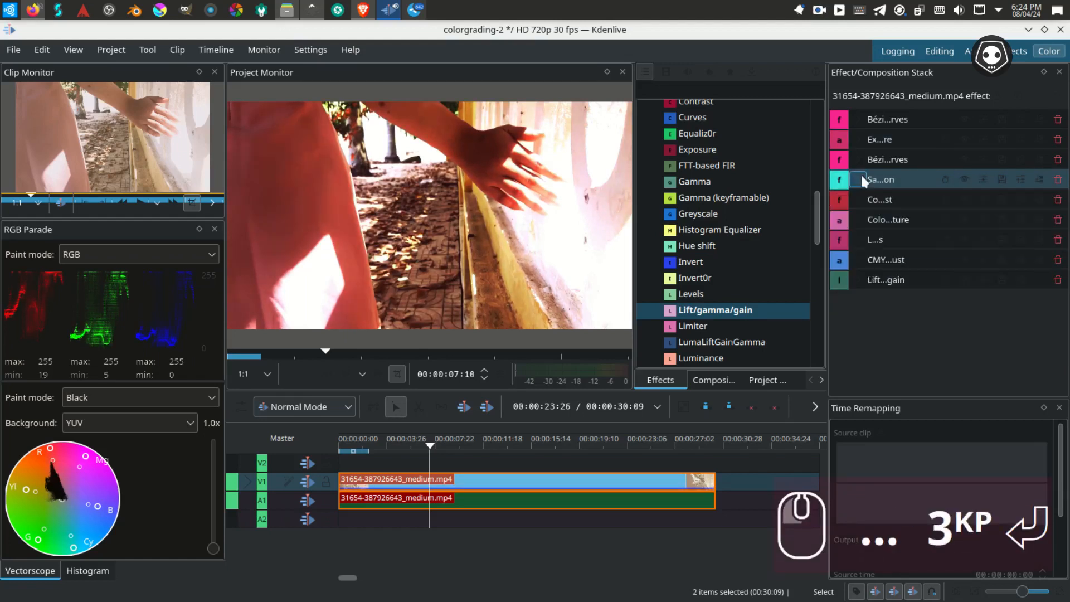
Compare the picture with the Contrast effect switched off and on.
{"action": "left_click", "coordinate": [859, 200]}
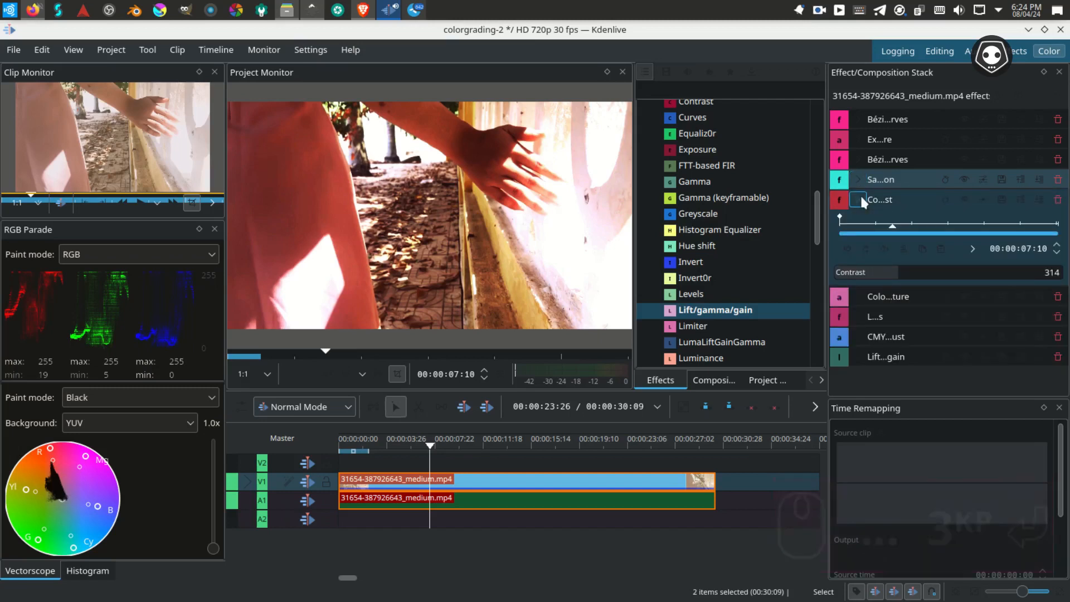
{"action": "left_click", "coordinate": [961, 199]}
{"action": "left_click", "coordinate": [961, 199]}
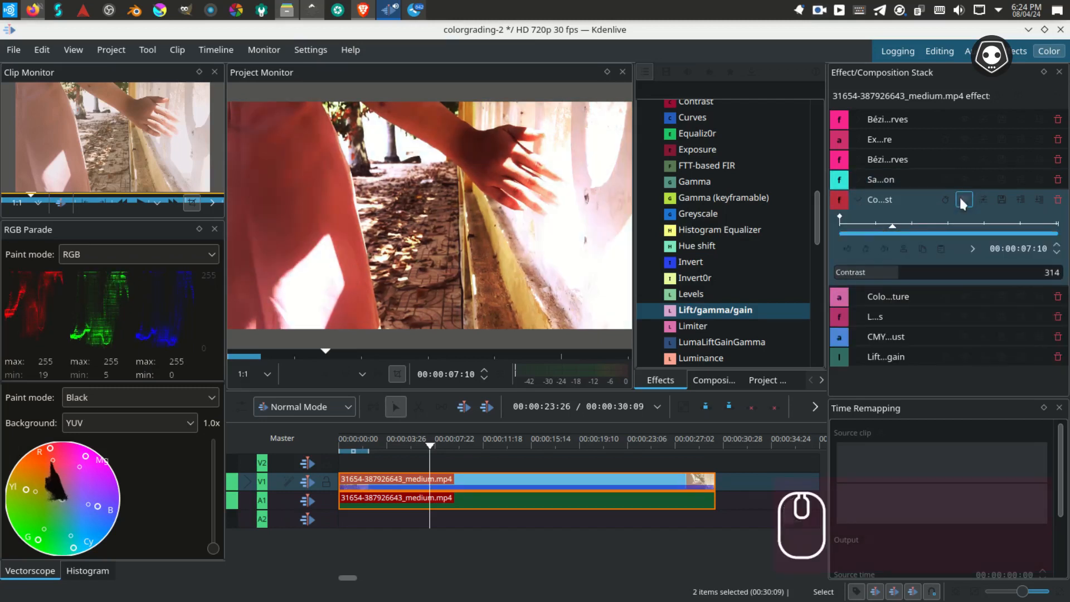
{"action": "left_click", "coordinate": [856, 199]}
Adjust the temperature value of the Color Temperature effect.
{"action": "left_click", "coordinate": [857, 219]}
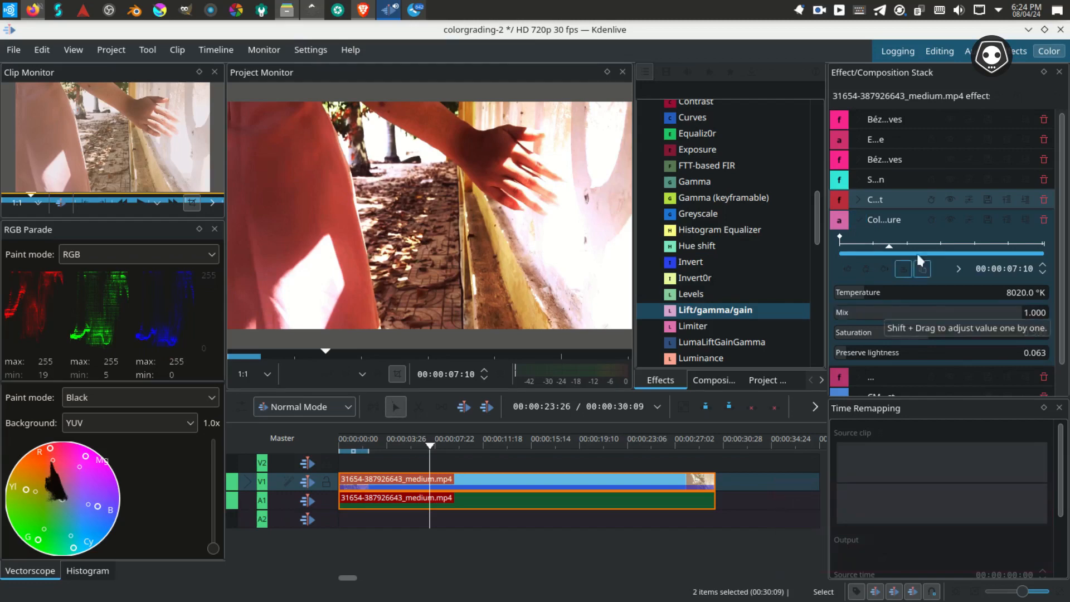
{"action": "left_click", "coordinate": [950, 219]}
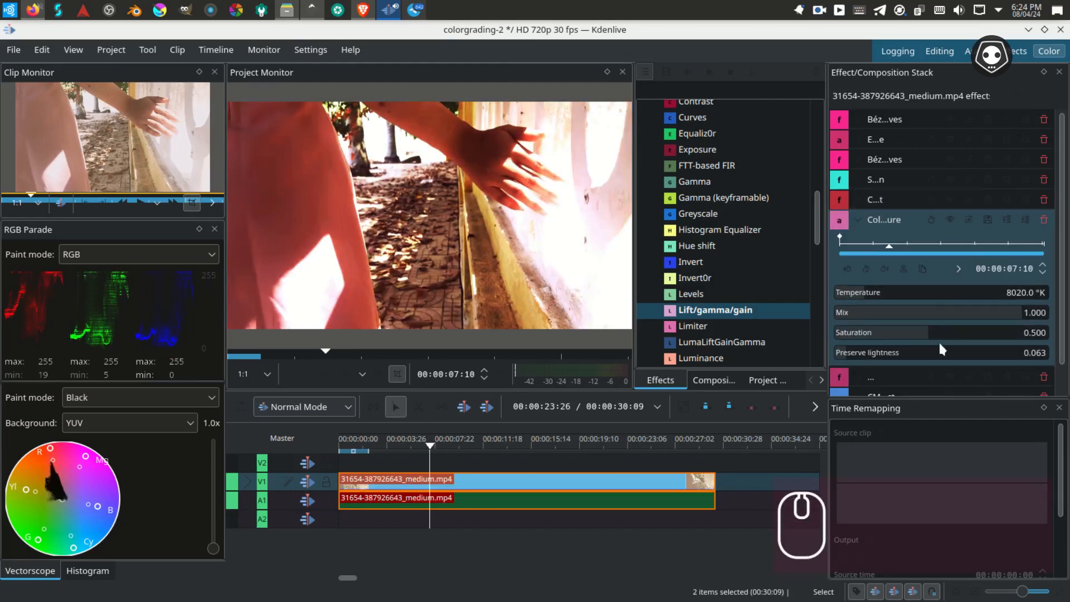
{"action": "left_click", "coordinate": [869, 294]}
{"action": "mouse_move", "coordinate": [871, 295]}
{"action": "left_mouse_down"}
{"action": "mouse_move", "coordinate": [887, 313]}
{"action": "mouse_move", "coordinate": [864, 313]}
{"action": "mouse_move", "coordinate": [894, 314]}
{"action": "mouse_move", "coordinate": [866, 294]}
{"action": "mouse_move", "coordinate": [914, 295]}
{"action": "mouse_move", "coordinate": [877, 298]}
{"action": "mouse_move", "coordinate": [890, 299]}
{"action": "left_mouse_up"}
{"action": "left_click", "coordinate": [858, 219]}
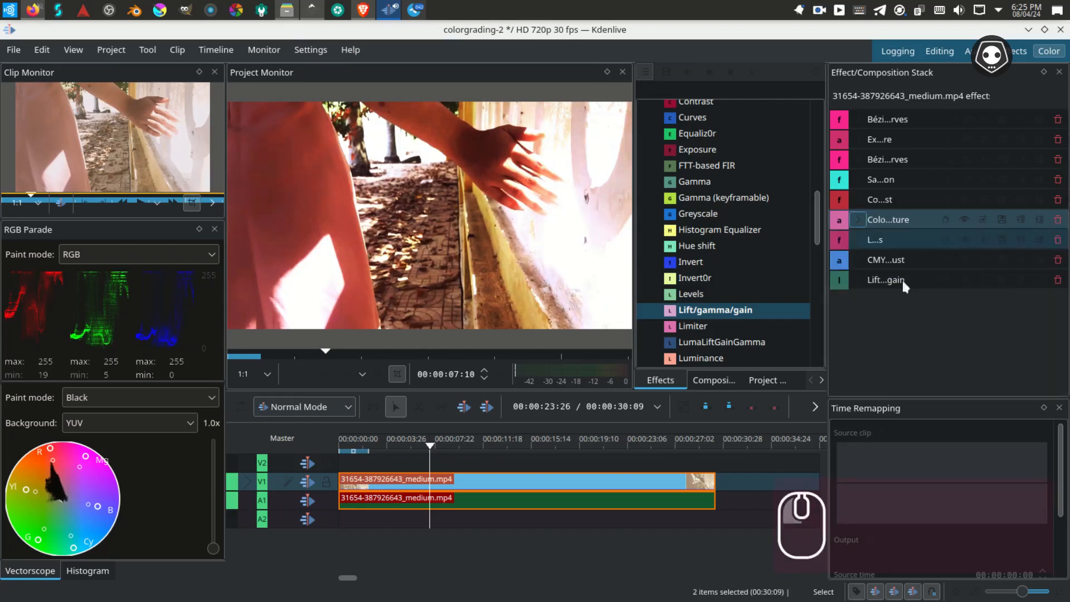
In the CMYK adjust effect, set Reds to about 0.253, Yellows to 0.225, Greens to 0.017 and Cyans to -0.066.
{"action": "left_click", "coordinate": [858, 259]}
{"action": "left_click_drag", "start_coordinate": [919, 303], "coordinate": [956, 303]}
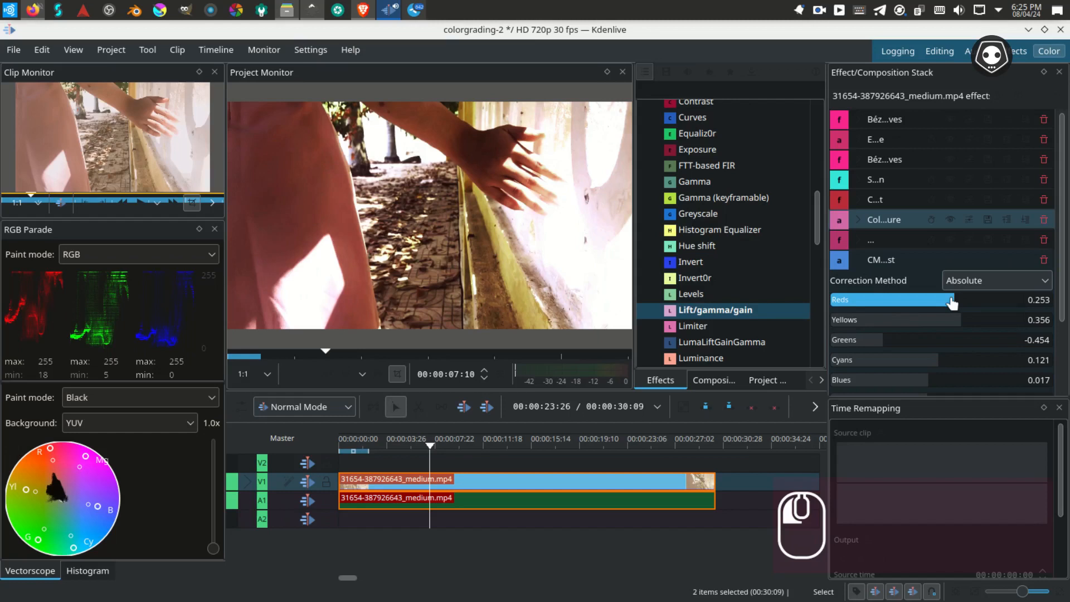
{"action": "mouse_move", "coordinate": [958, 320]}
{"action": "left_mouse_down"}
{"action": "mouse_move", "coordinate": [918, 325]}
{"action": "mouse_move", "coordinate": [969, 325]}
{"action": "mouse_move", "coordinate": [948, 328]}
{"action": "left_mouse_up"}
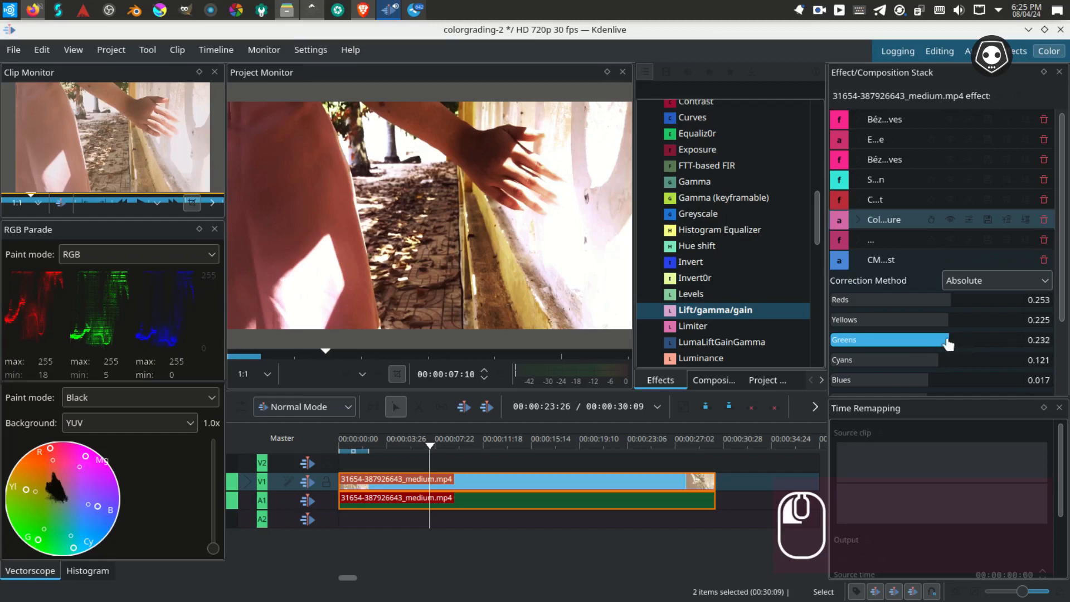
{"action": "mouse_move", "coordinate": [948, 345]}
{"action": "left_mouse_down"}
{"action": "mouse_move", "coordinate": [847, 345]}
{"action": "mouse_move", "coordinate": [928, 346]}
{"action": "left_mouse_up"}
{"action": "left_click_drag", "start_coordinate": [861, 362], "coordinate": [924, 361]}
Set the CMYK adjust effect's Magentas to about 0.017 and its Whites to 0.
{"action": "scroll", "coordinate": [968, 345], "scroll_direction": "down", "scroll_amount": 3}
{"action": "left_click_drag", "start_coordinate": [929, 307], "coordinate": [895, 325]}
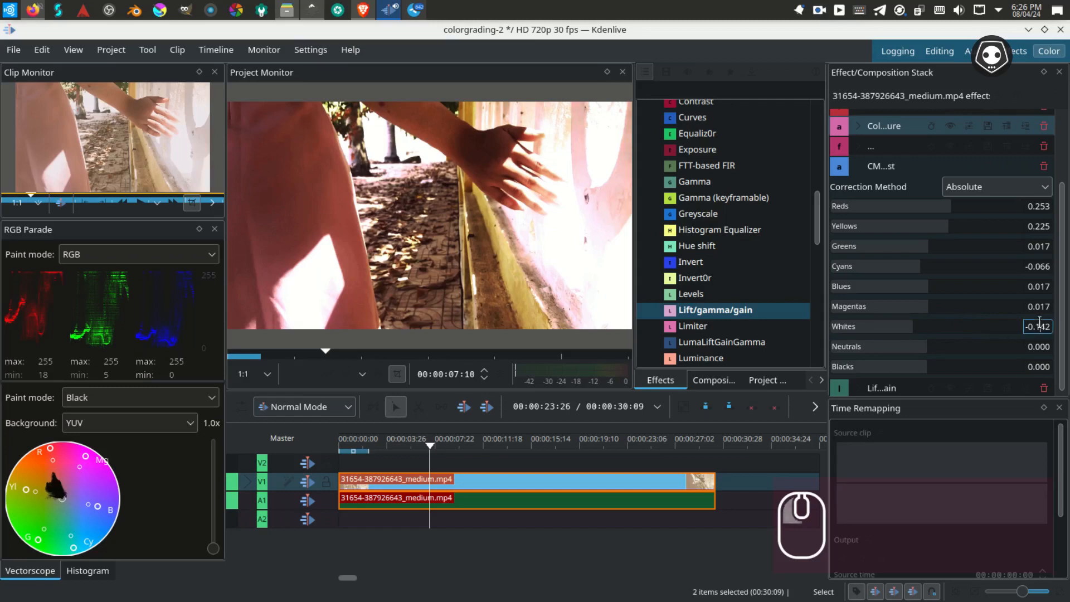
{"action": "type", "text": "0"}
{"action": "key", "text": "Return"}
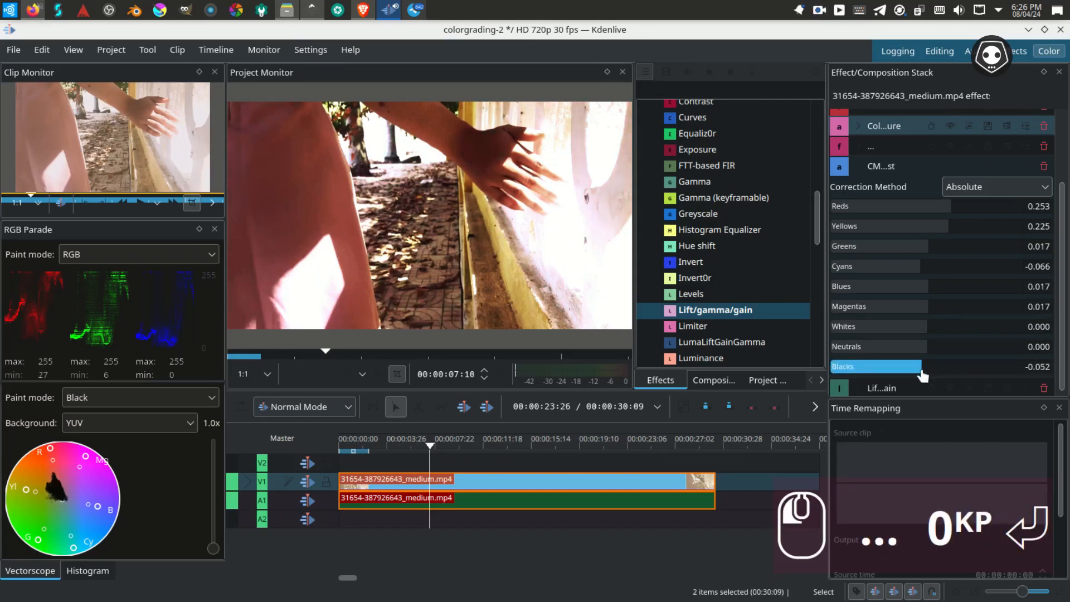
Set the CMYK adjust effect's Blacks to 0.01 and its Neutrals to about 0.059.
{"action": "type", "text": "00"}
{"action": "key", "text": "Return"}
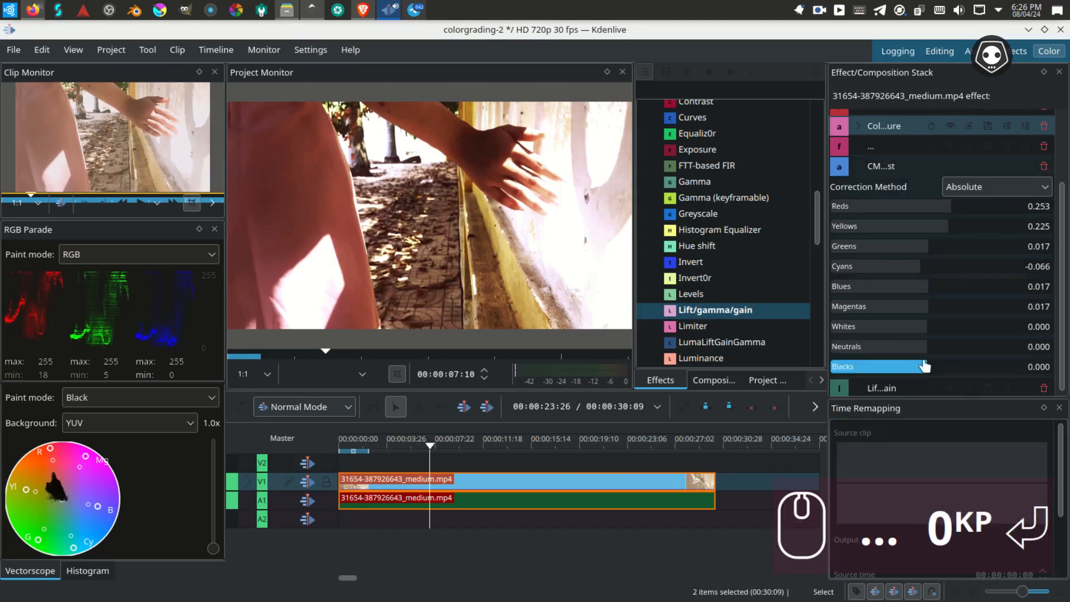
{"action": "left_click", "coordinate": [924, 370]}
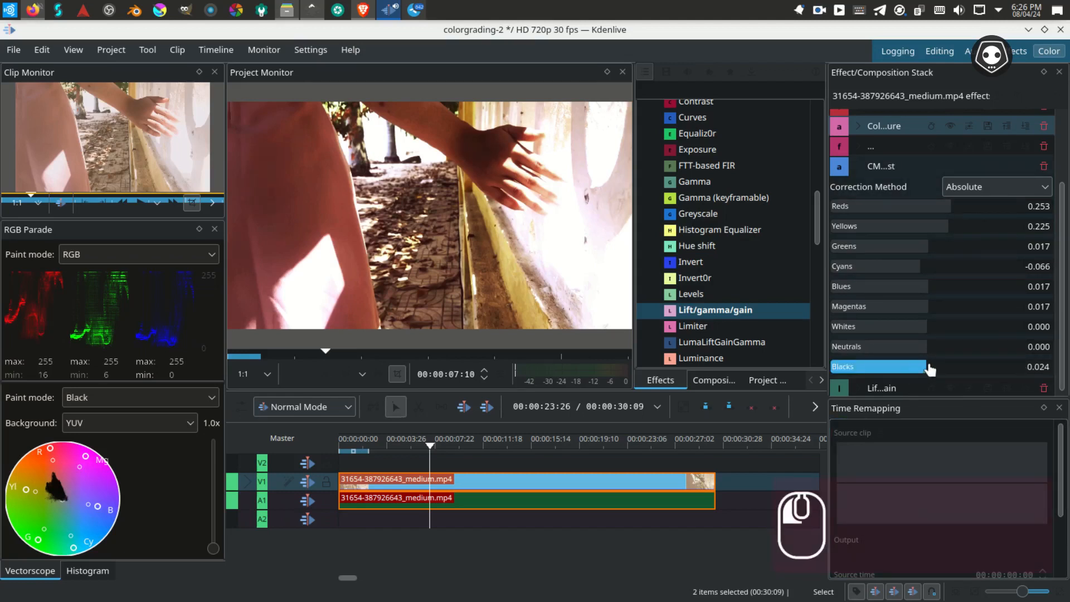
{"action": "key", "text": "ctrl+a"}
{"action": "type", "text": "0.01"}
{"action": "key", "text": "Return"}
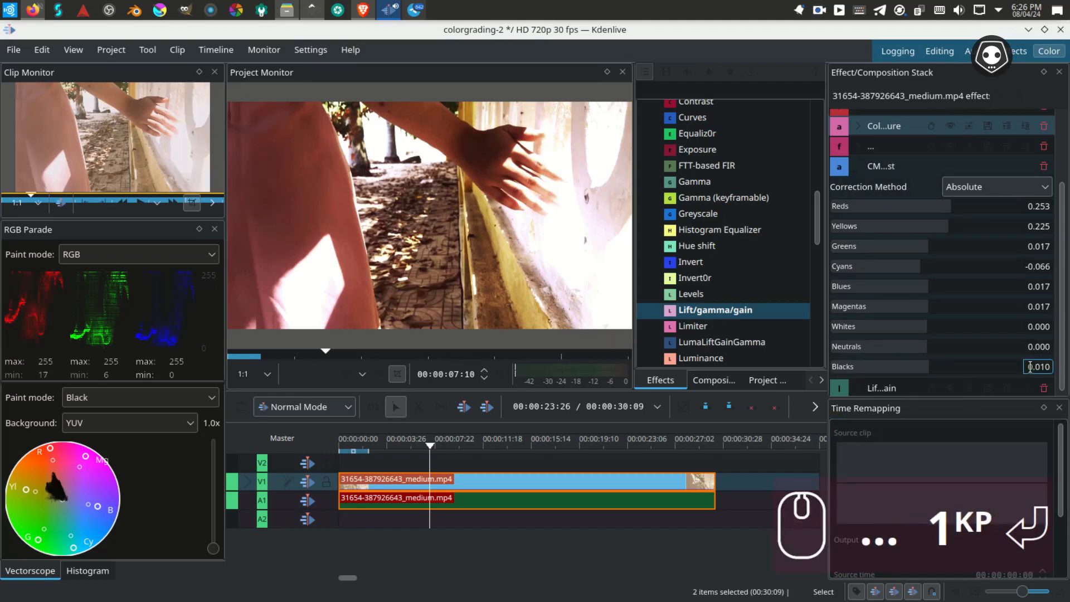
{"action": "mouse_move", "coordinate": [927, 349]}
{"action": "left_mouse_down"}
{"action": "mouse_move", "coordinate": [947, 346]}
{"action": "mouse_move", "coordinate": [932, 349]}
{"action": "left_mouse_up"}
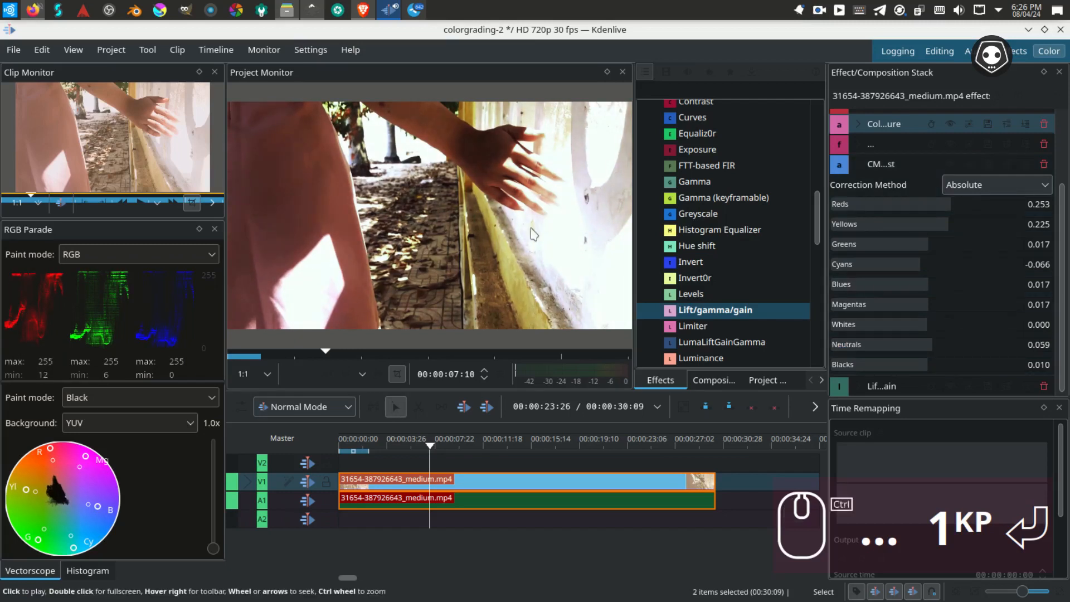
Save the project and set the CMYK adjust effect's Reds to about 0.163.
{"action": "key", "text": "ctrl+s"}
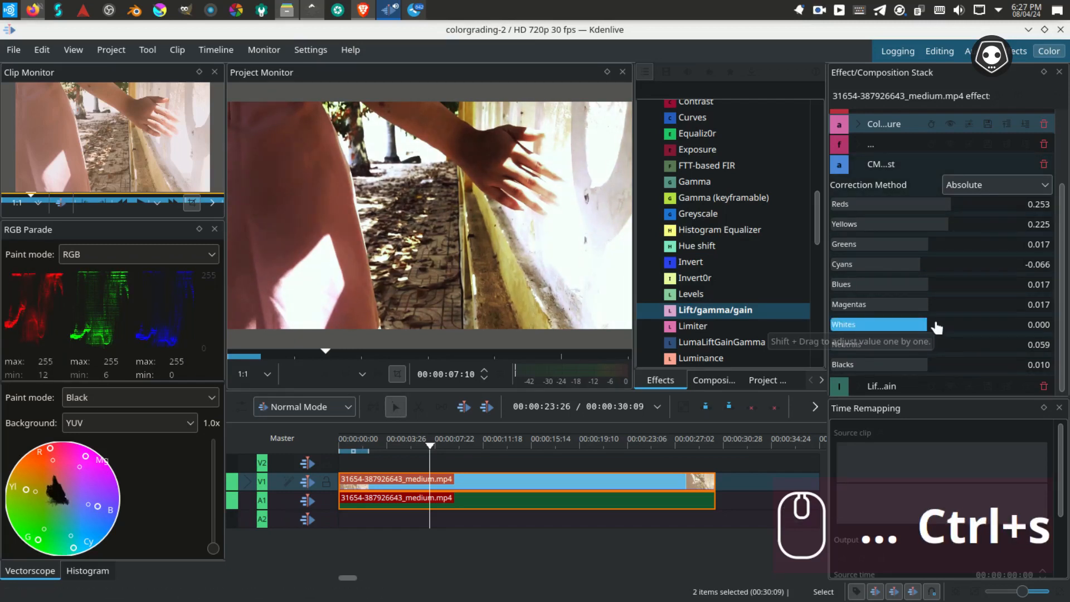
{"action": "left_click_drag", "start_coordinate": [946, 206], "coordinate": [957, 211]}
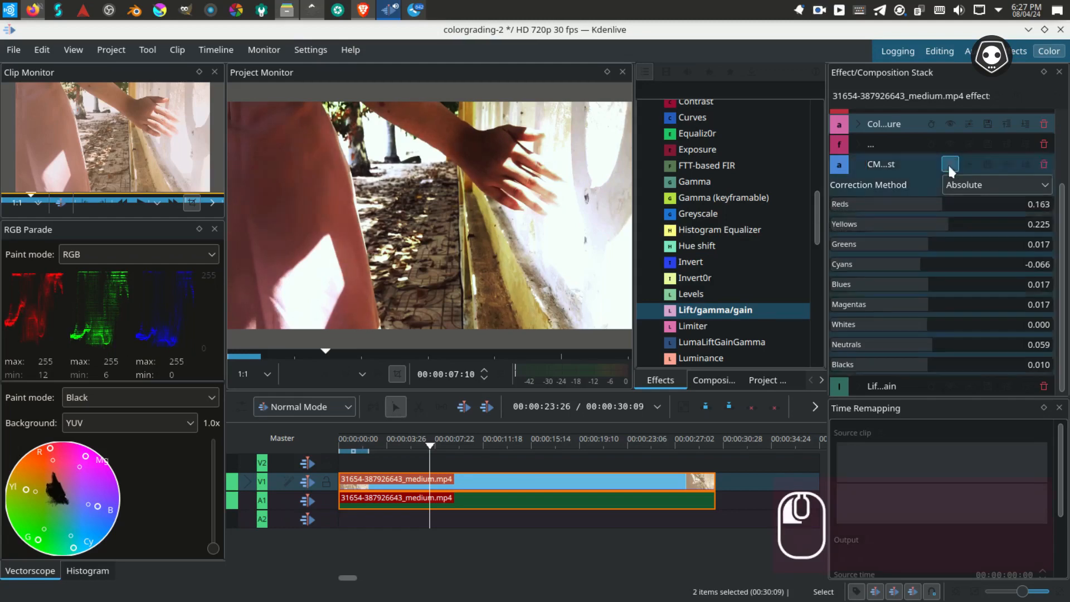
Toggle the CMYK adjust and Color Temperature effects off and on to compare their impact on the image.
{"action": "left_click", "coordinate": [949, 165]}
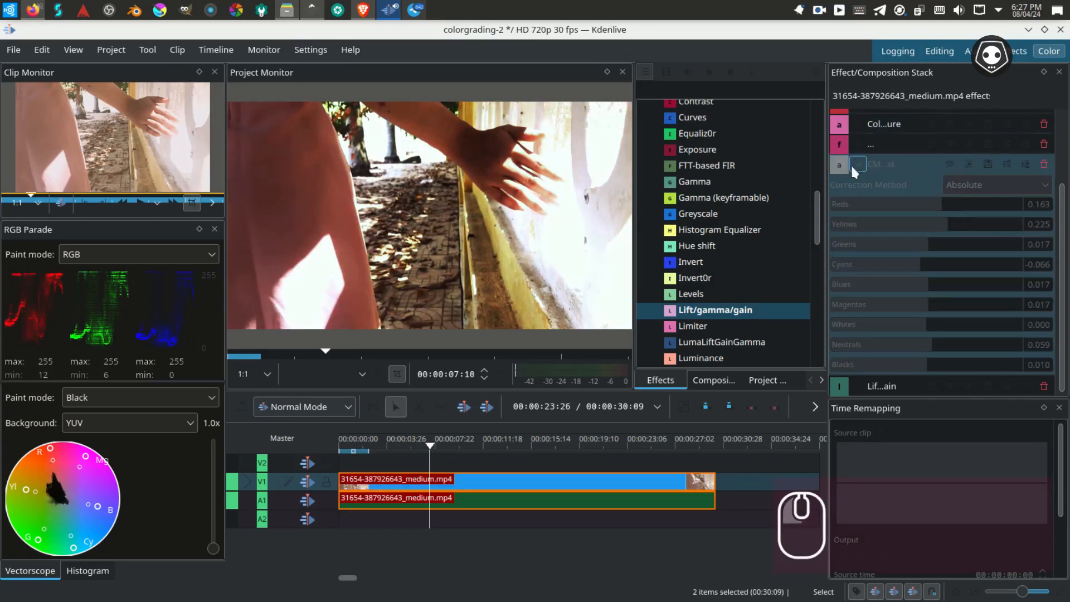
{"action": "left_click", "coordinate": [850, 164]}
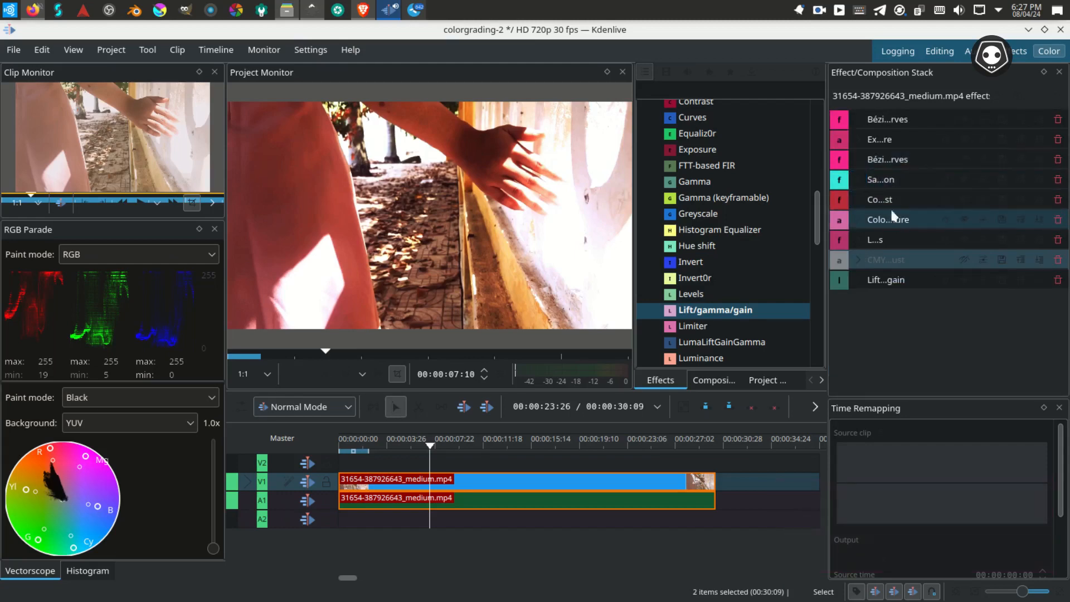
{"action": "double_click", "coordinate": [862, 159]}
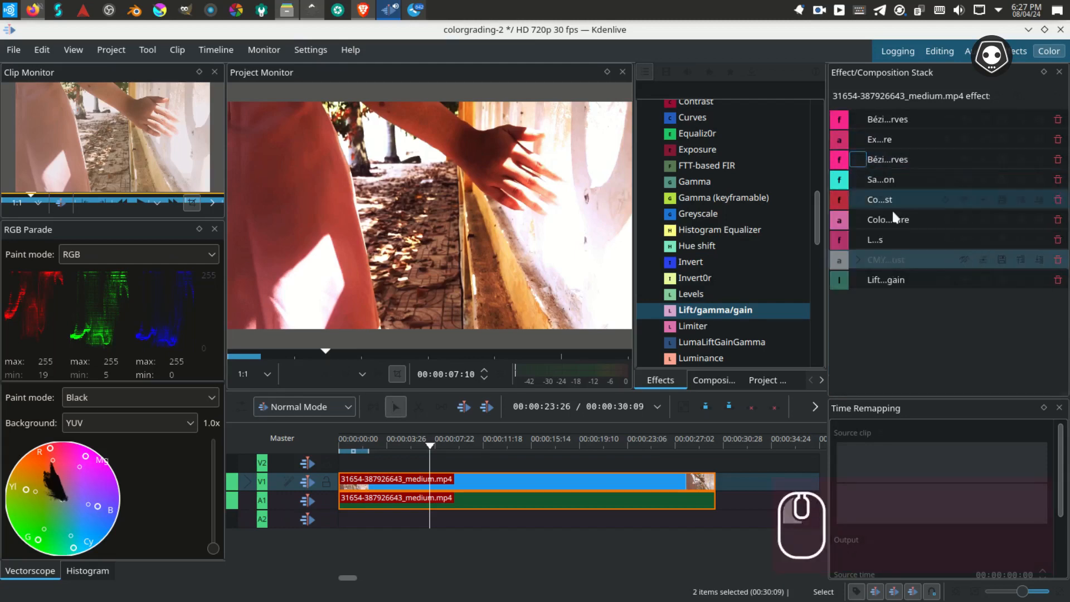
{"action": "left_click", "coordinate": [965, 222]}
{"action": "left_click", "coordinate": [965, 221]}
{"action": "left_click", "coordinate": [964, 259]}
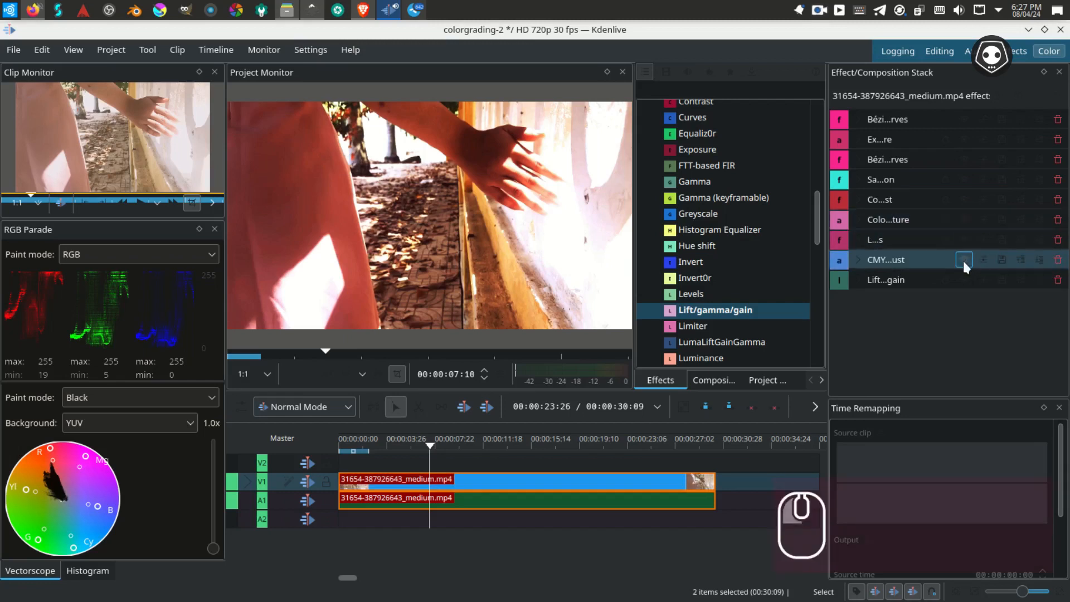
Expand the Lift/gamma/gain effect and tune its Lift to about R 0.370, G 0.386 and B 0.393.
{"action": "left_click", "coordinate": [864, 282]}
{"action": "left_click_drag", "start_coordinate": [1060, 267], "coordinate": [1059, 334]}
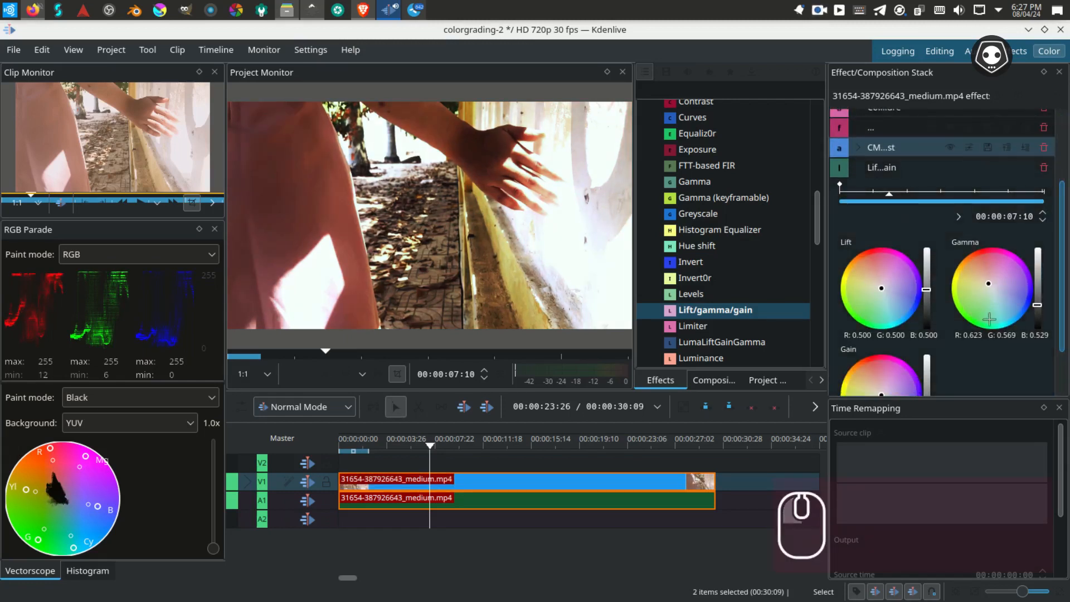
{"action": "left_click", "coordinate": [886, 289]}
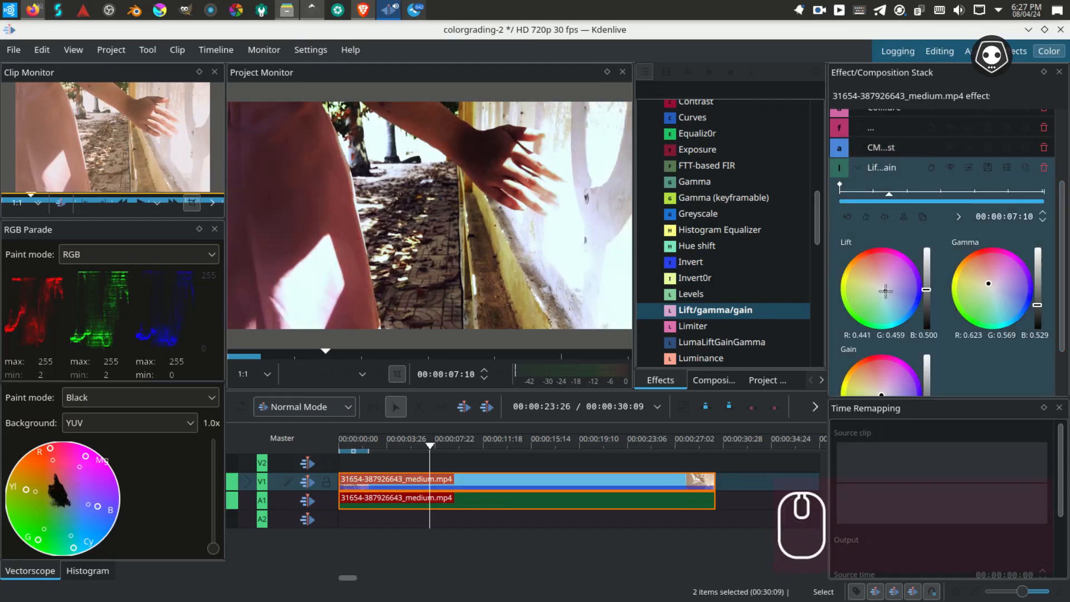
{"action": "left_click_drag", "start_coordinate": [925, 290], "coordinate": [926, 288]}
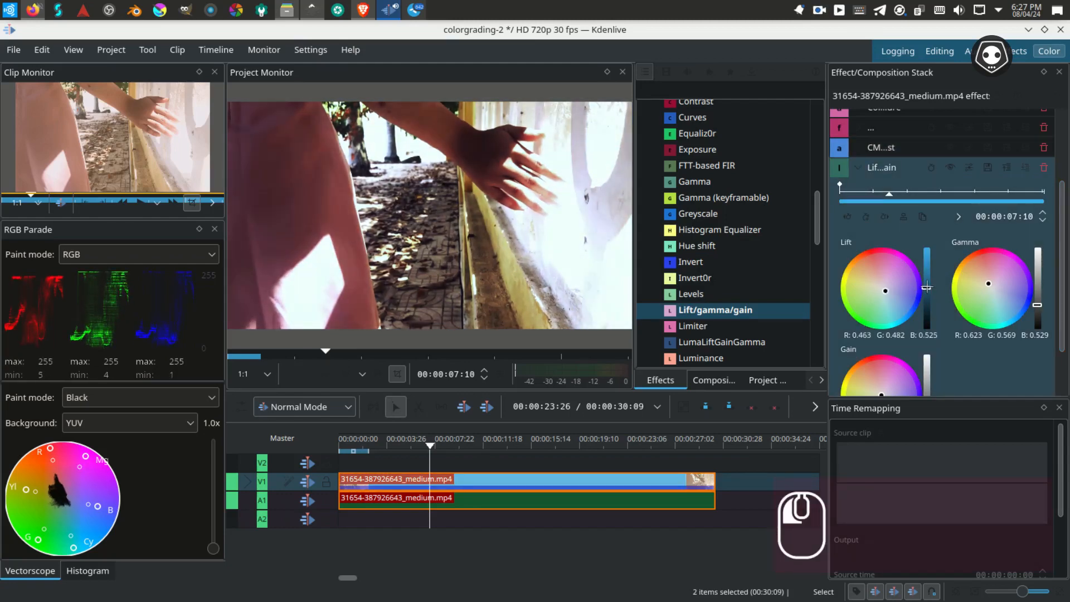
{"action": "left_click", "coordinate": [894, 298]}
{"action": "left_click_drag", "start_coordinate": [926, 288], "coordinate": [926, 291]}
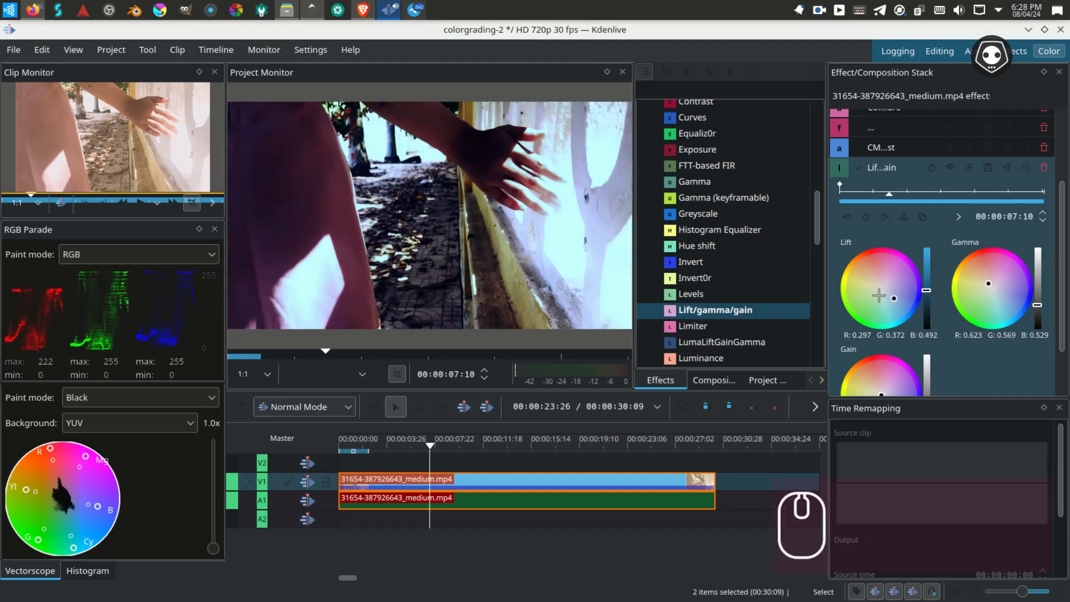
{"action": "left_click", "coordinate": [879, 295]}
{"action": "left_click", "coordinate": [882, 291]}
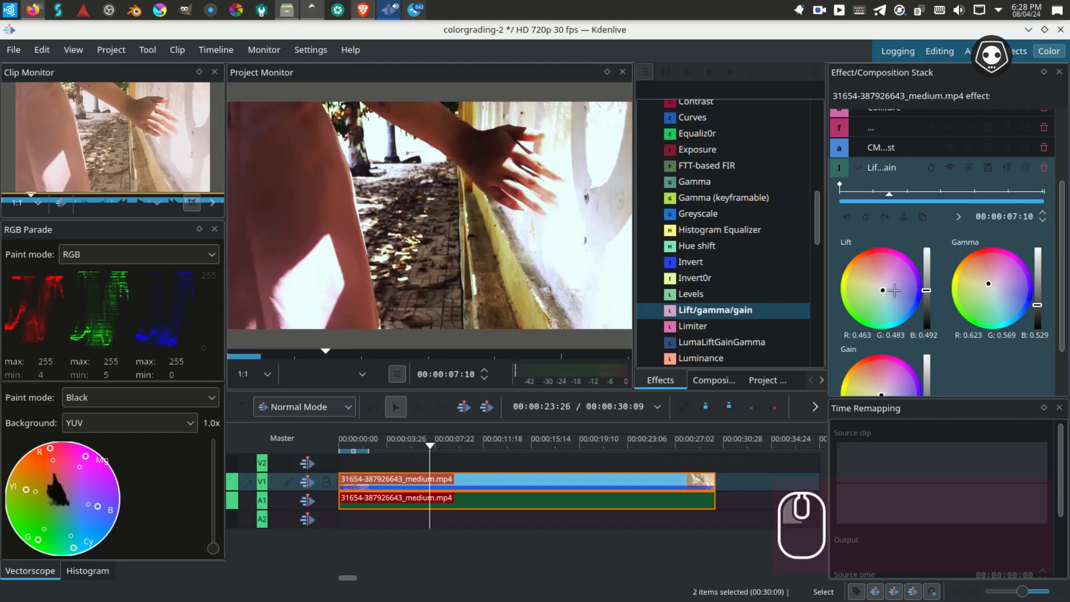
{"action": "left_click_drag", "start_coordinate": [927, 291], "coordinate": [926, 301]}
Set the Lift's R, G and B values to 0.8 each.
{"action": "left_click", "coordinate": [851, 337]}
{"action": "left_click", "coordinate": [851, 336]}
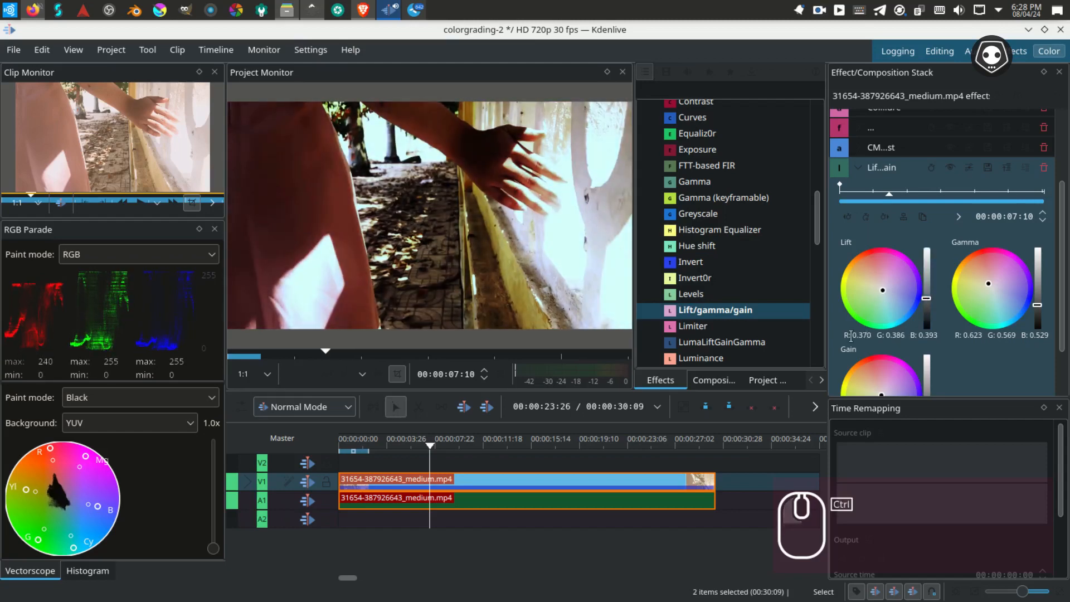
{"action": "key", "text": "ctrl+a"}
{"action": "type", "text": ".8"}
{"action": "key", "text": "Tab"}
{"action": "type", "text": ".8"}
{"action": "key", "text": "Tab"}
{"action": "type", "text": ".8"}
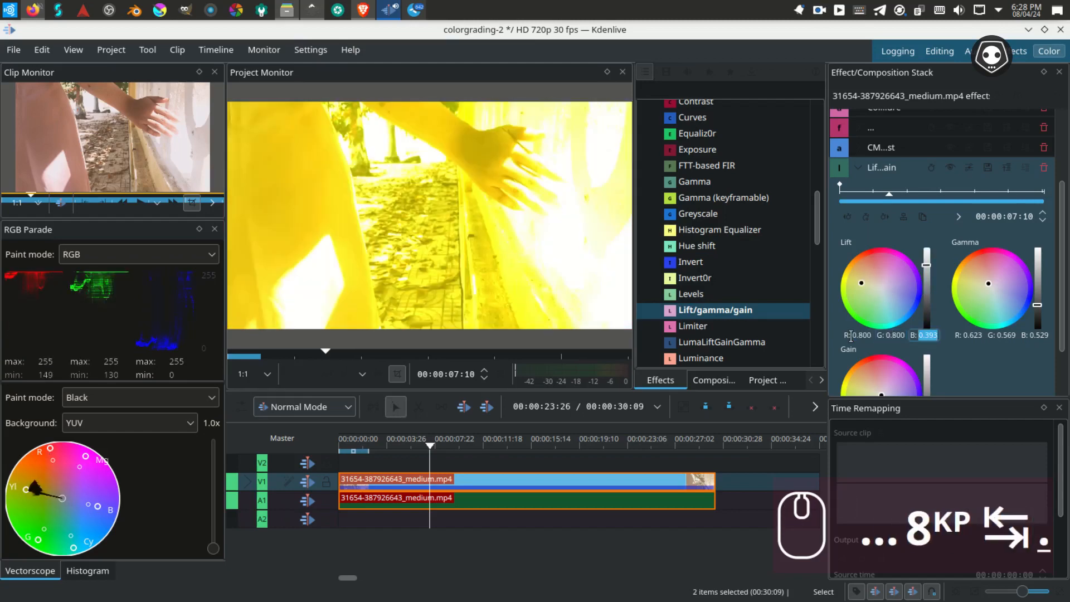
{"action": "key", "text": "Return"}
Lower the Lift level and tint it slightly blue, to about R 0.370, G 0.384 and B 0.426.
{"action": "left_click_drag", "start_coordinate": [926, 265], "coordinate": [931, 293]}
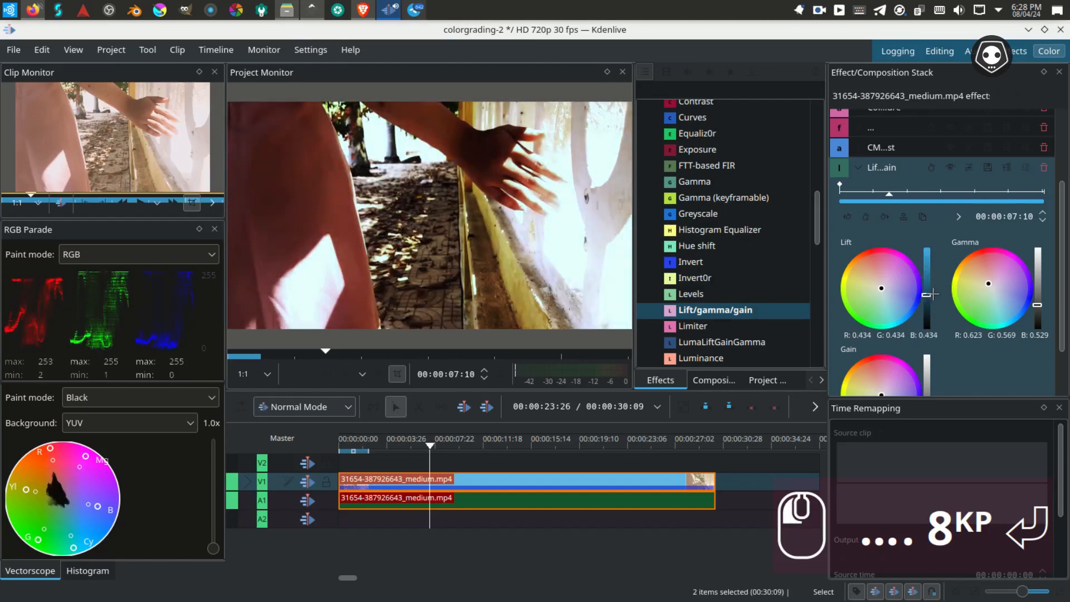
{"action": "left_click", "coordinate": [883, 291]}
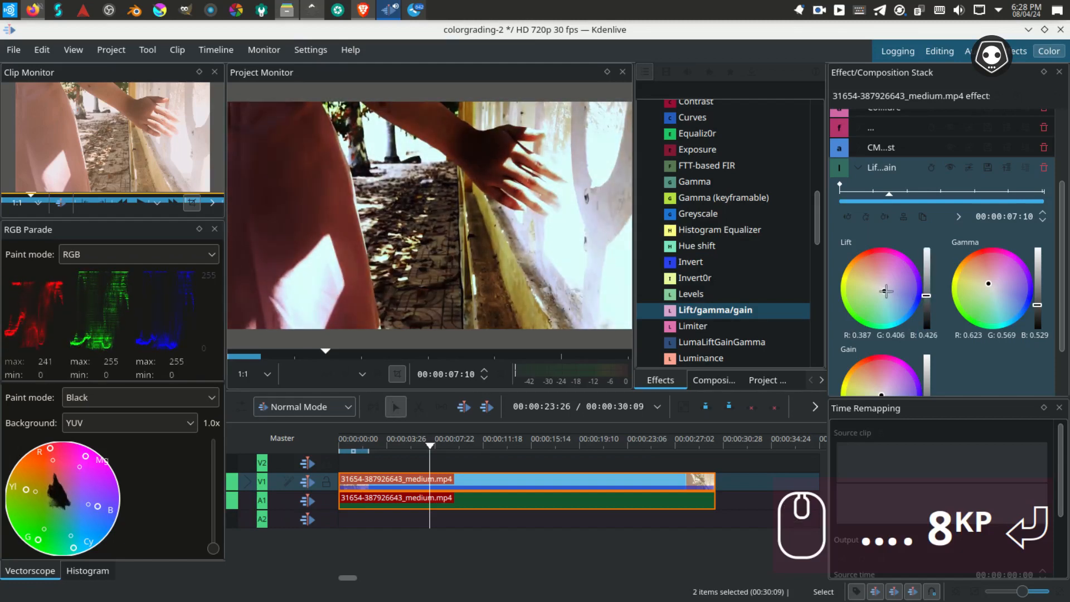
{"action": "left_click", "coordinate": [887, 290]}
Adjust the Gamma color to about R 0.572, G 0.656 and B 0.579.
{"action": "left_click", "coordinate": [989, 286]}
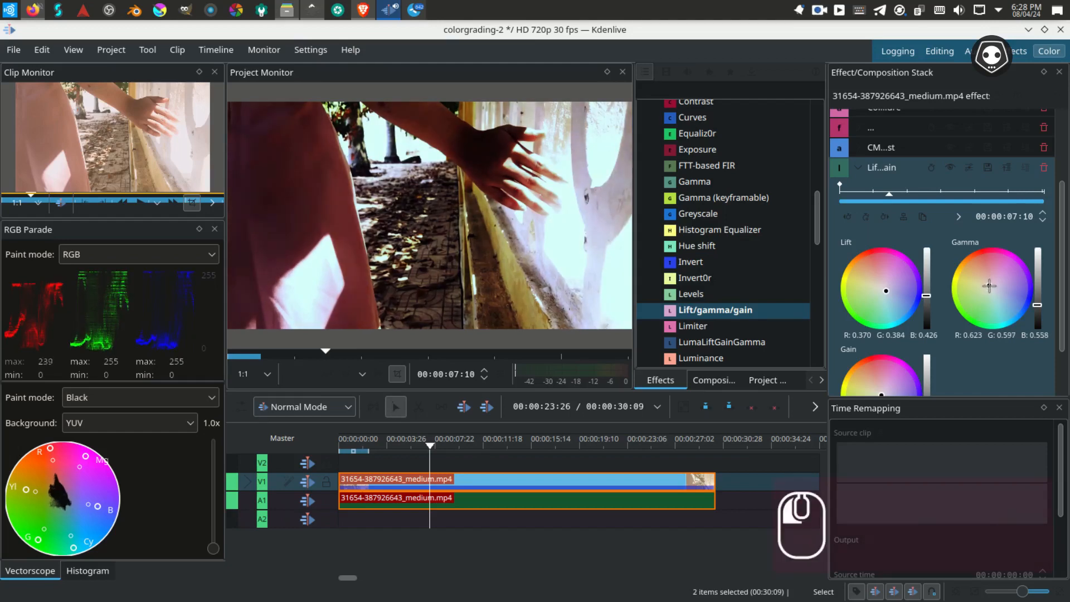
{"action": "left_click", "coordinate": [999, 279]}
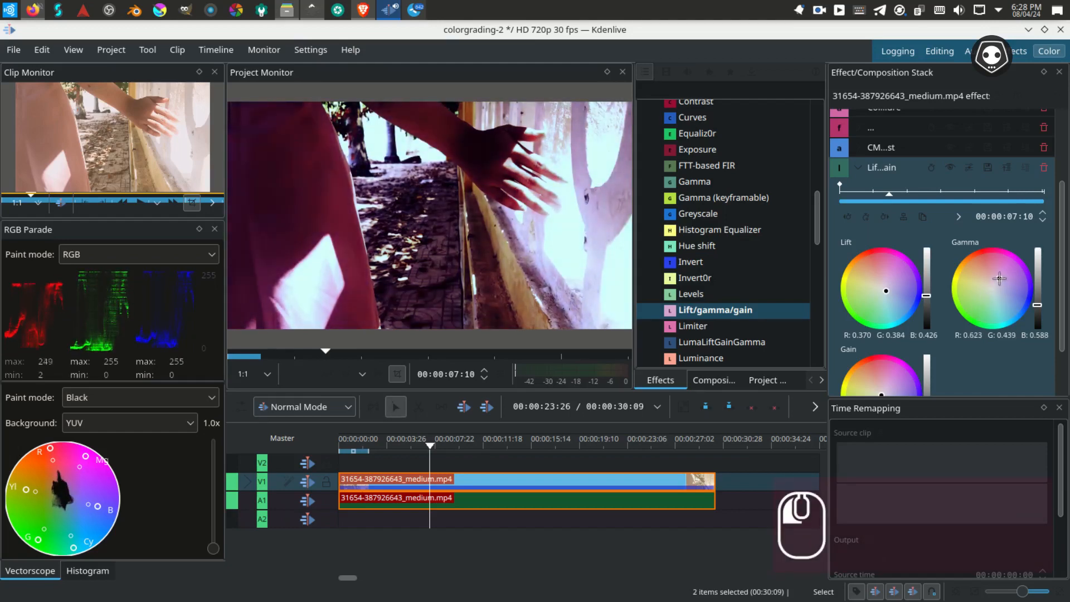
{"action": "left_click_drag", "start_coordinate": [990, 282], "coordinate": [1037, 303]}
Try a brighter, cyan-tinted Gain of about R 1.516, G 1.902 and B 1.895.
{"action": "left_click_drag", "start_coordinate": [1062, 343], "coordinate": [1061, 380]}
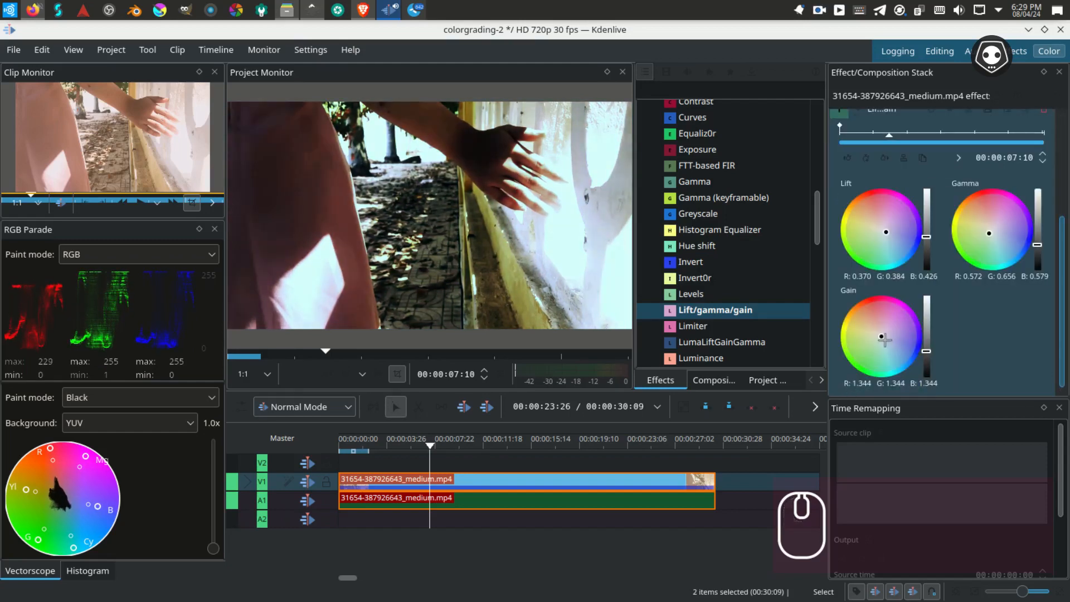
{"action": "left_click", "coordinate": [885, 340]}
{"action": "left_click_drag", "start_coordinate": [885, 340], "coordinate": [927, 339]}
{"action": "left_click", "coordinate": [887, 337]}
{"action": "left_click", "coordinate": [884, 344]}
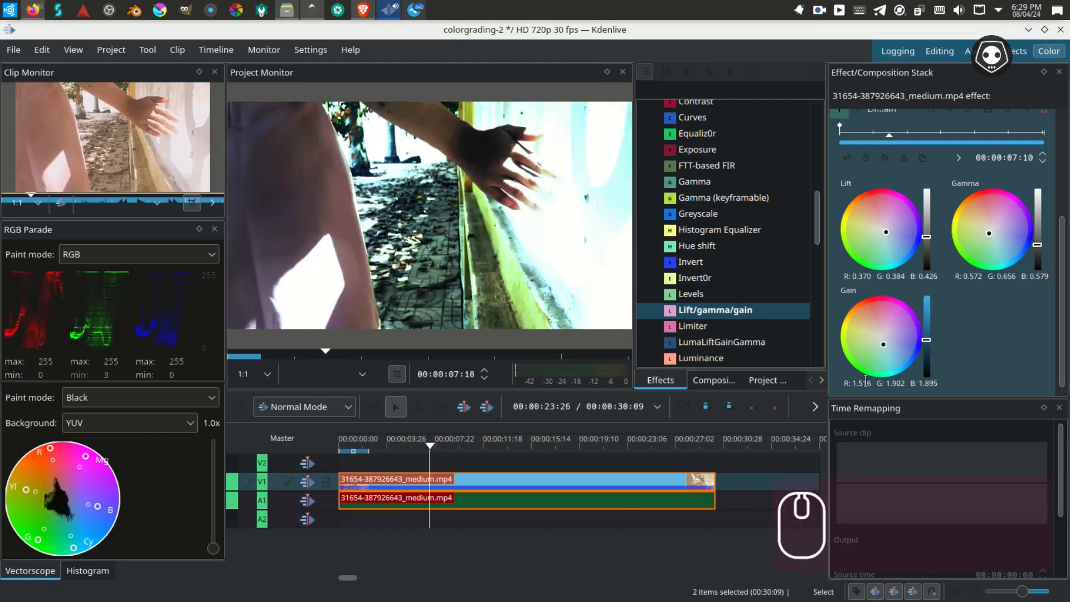
Reset the Gain's R, G and B values to 1 each.
{"action": "left_click", "coordinate": [865, 383]}
{"action": "key", "text": "ctrl+a"}
{"action": "type", "text": "1"}
{"action": "key", "text": "Return"}
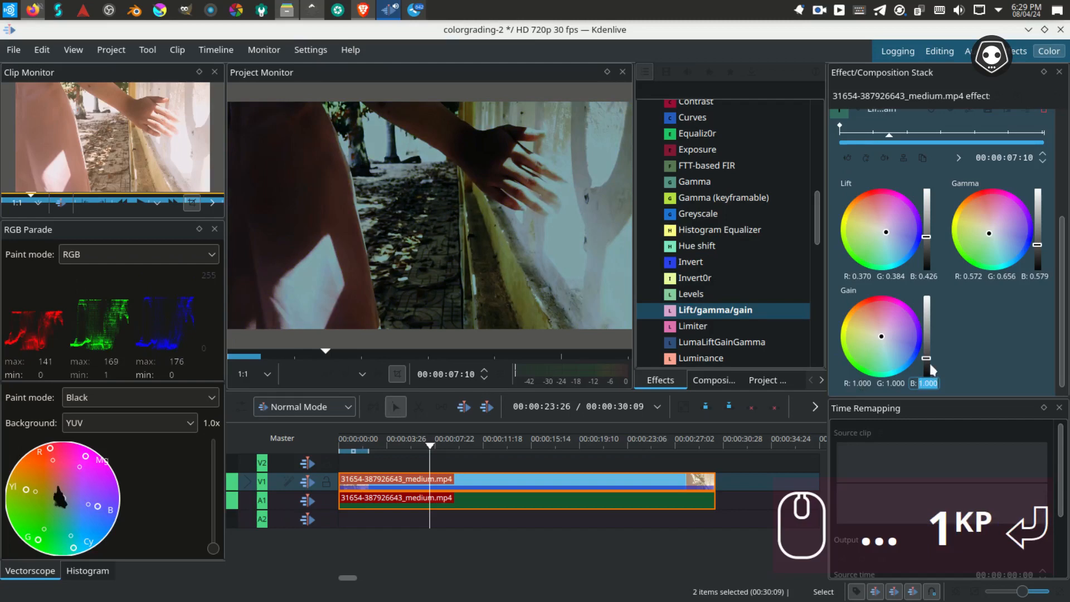
Raise the Gain to about R 1.234, G 1.258 and B 1.311, and save the project.
{"action": "mouse_move", "coordinate": [928, 358]}
{"action": "left_mouse_down"}
{"action": "mouse_move", "coordinate": [927, 341]}
{"action": "mouse_move", "coordinate": [931, 351]}
{"action": "left_mouse_up"}
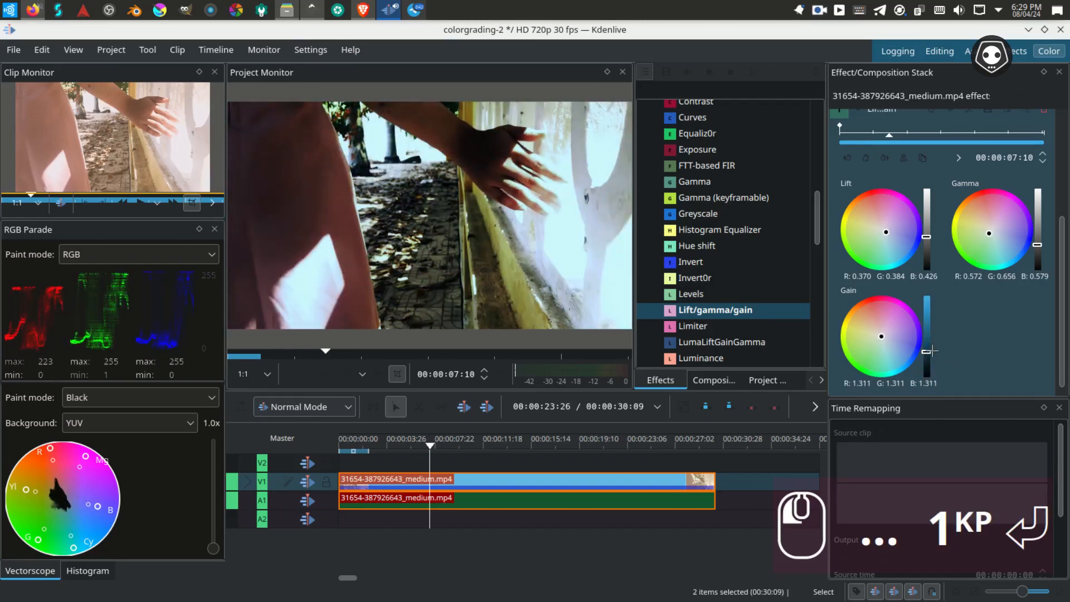
{"action": "left_click", "coordinate": [878, 335]}
{"action": "left_click_drag", "start_coordinate": [878, 335], "coordinate": [883, 338]}
{"action": "key", "text": "ctrl+s"}
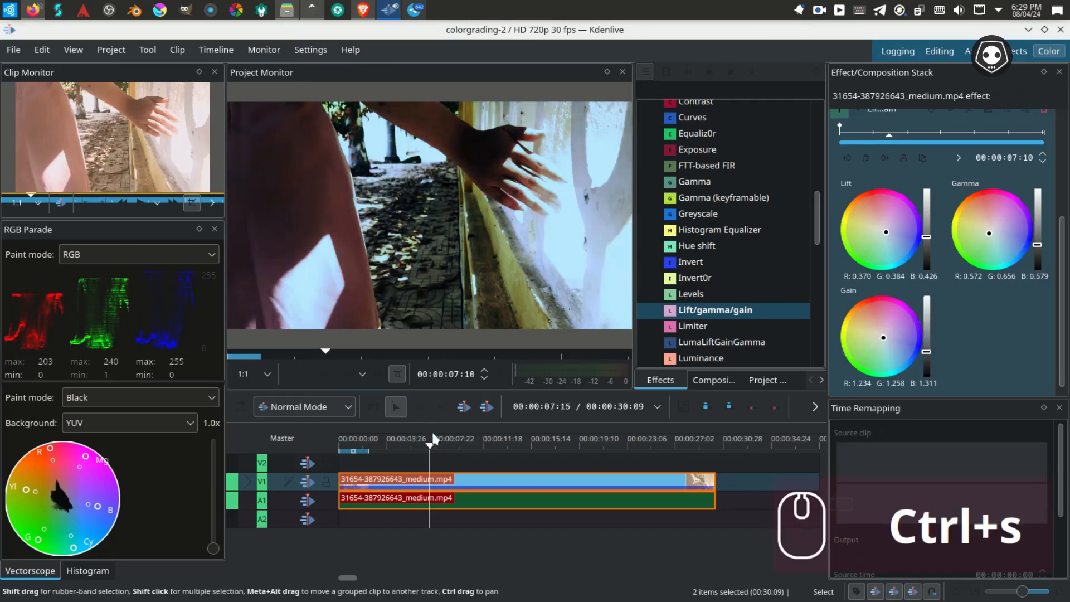
Play the graded clip from about 4 seconds in to review the look, and stop playback.
{"action": "left_click_drag", "start_coordinate": [387, 450], "coordinate": [382, 451]}
{"action": "key", "text": "space"}
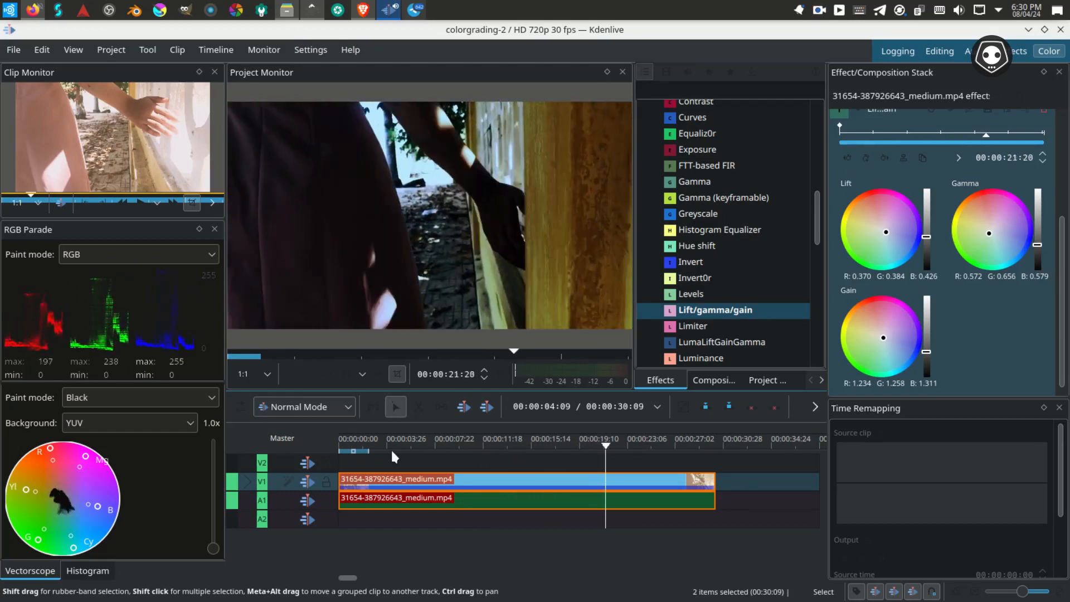
{"action": "key", "text": "space"}
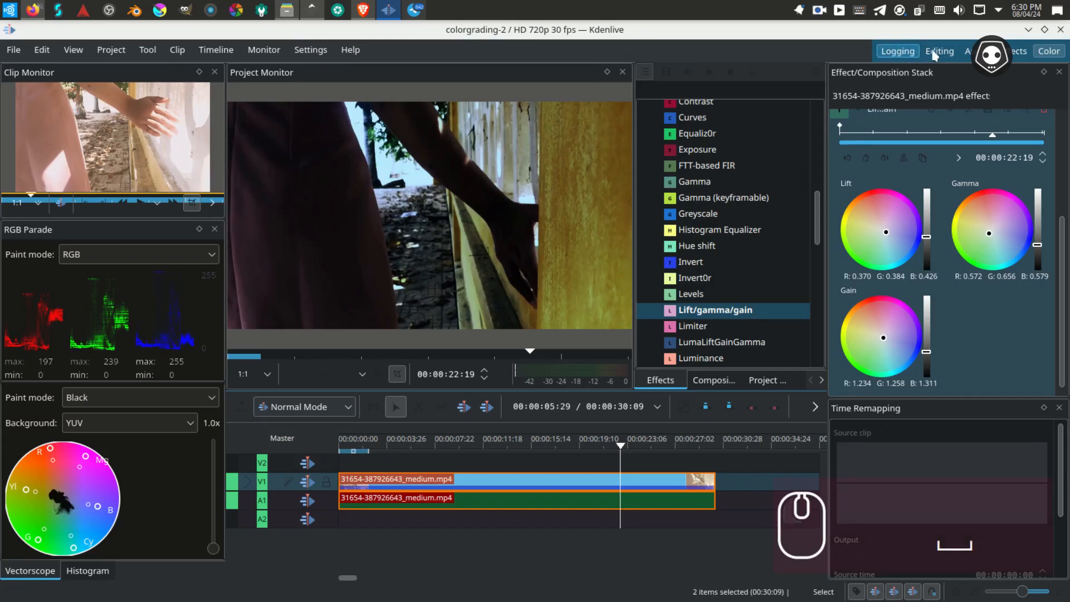
Switch to the Editing layout and narrow the project bin and clip monitor to enlarge the project monitor.
{"action": "left_click", "coordinate": [937, 52]}
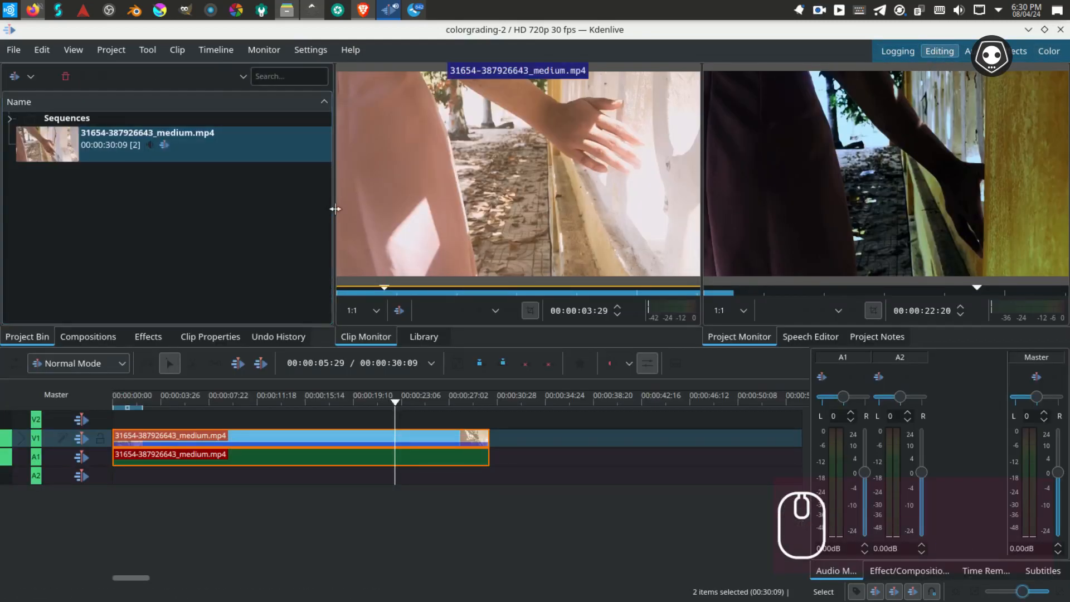
{"action": "left_click_drag", "start_coordinate": [335, 209], "coordinate": [130, 209]}
{"action": "left_click_drag", "start_coordinate": [696, 209], "coordinate": [496, 209]}
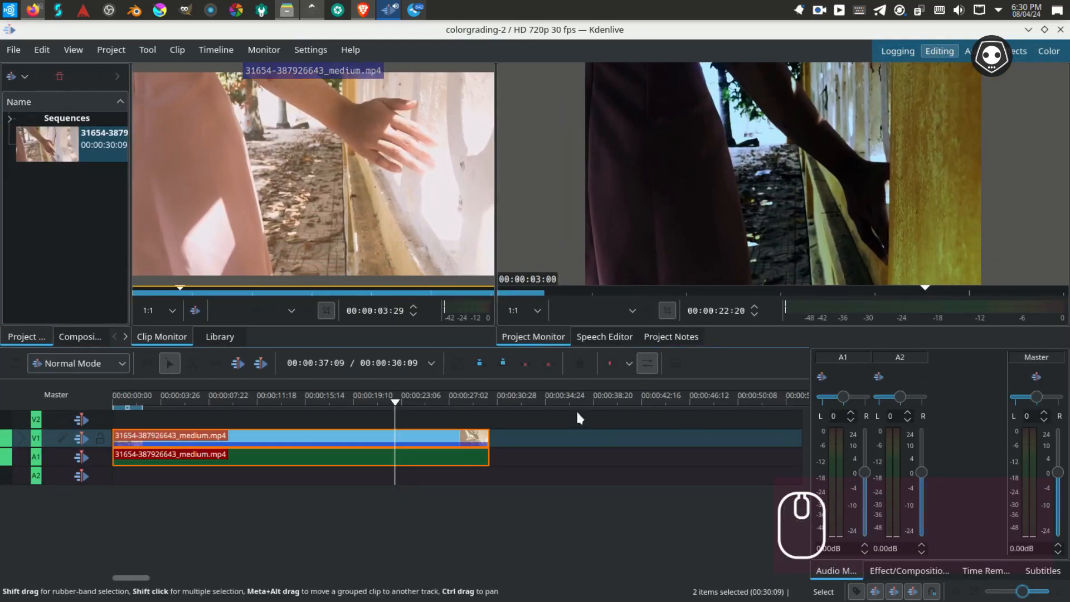
{"action": "left_click", "coordinate": [859, 9]}
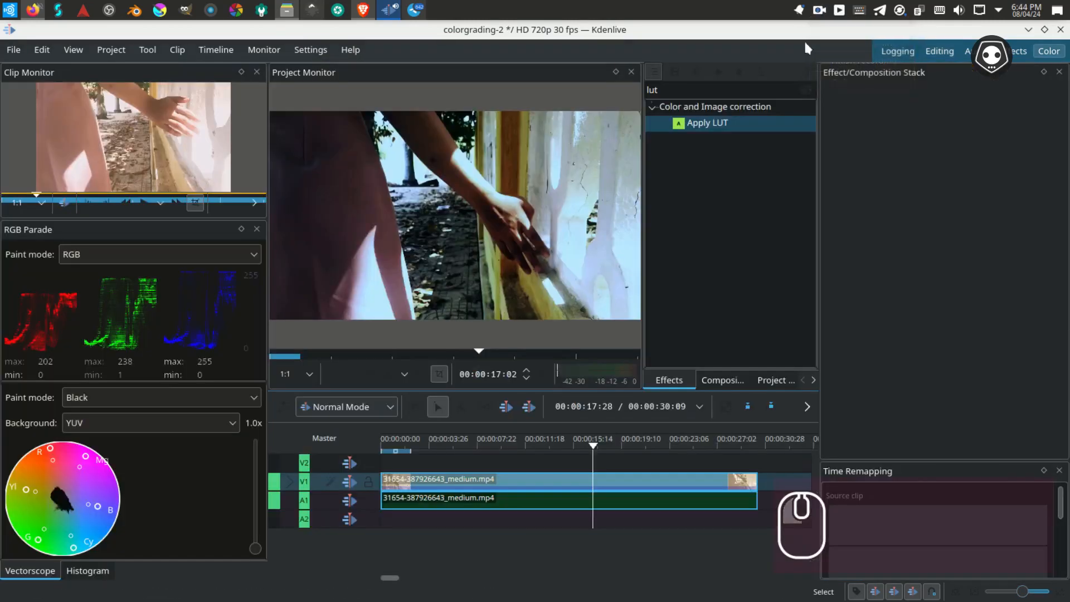
Add the Apply LUT effect with the BLUE_TINT LUT to the video clip, collapse it, and save the project.
{"action": "left_click", "coordinate": [586, 480]}
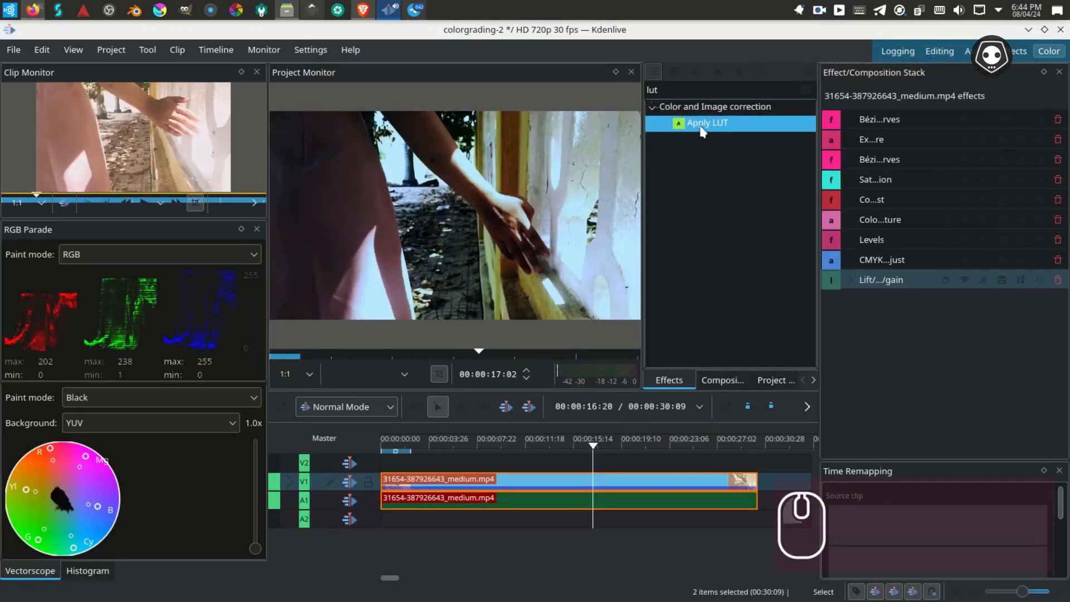
{"action": "left_click_drag", "start_coordinate": [588, 482], "coordinate": [588, 482]}
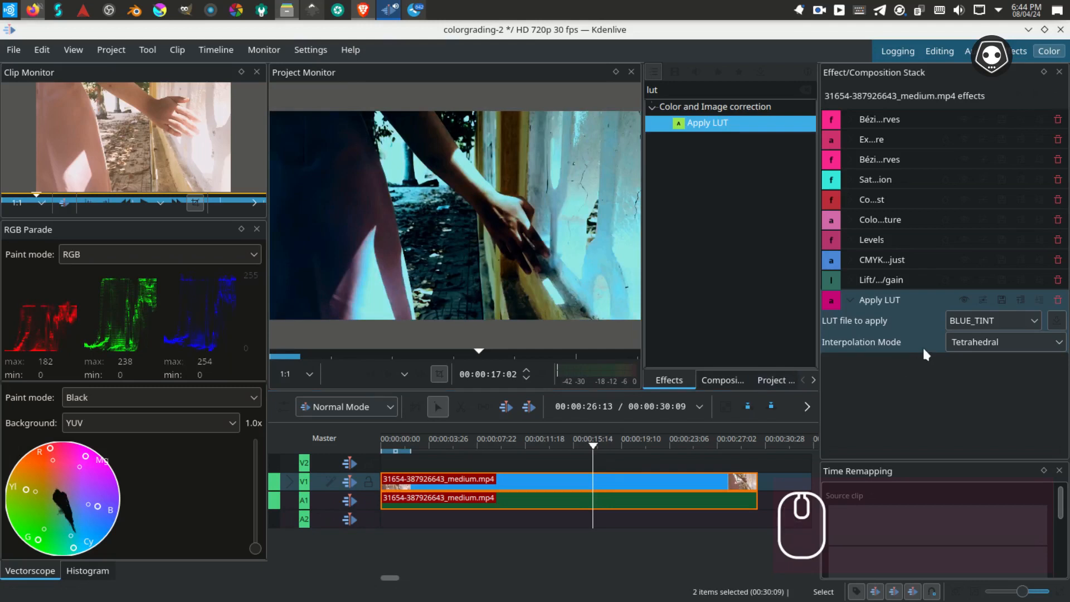
{"action": "left_click", "coordinate": [849, 299]}
{"action": "key", "text": "ctrl+s"}
Warm the Lift in the Lift/gamma/gain effect to about R 0.426, G 0.384 and B 0.401, and collapse the effect.
{"action": "left_click", "coordinate": [849, 280]}
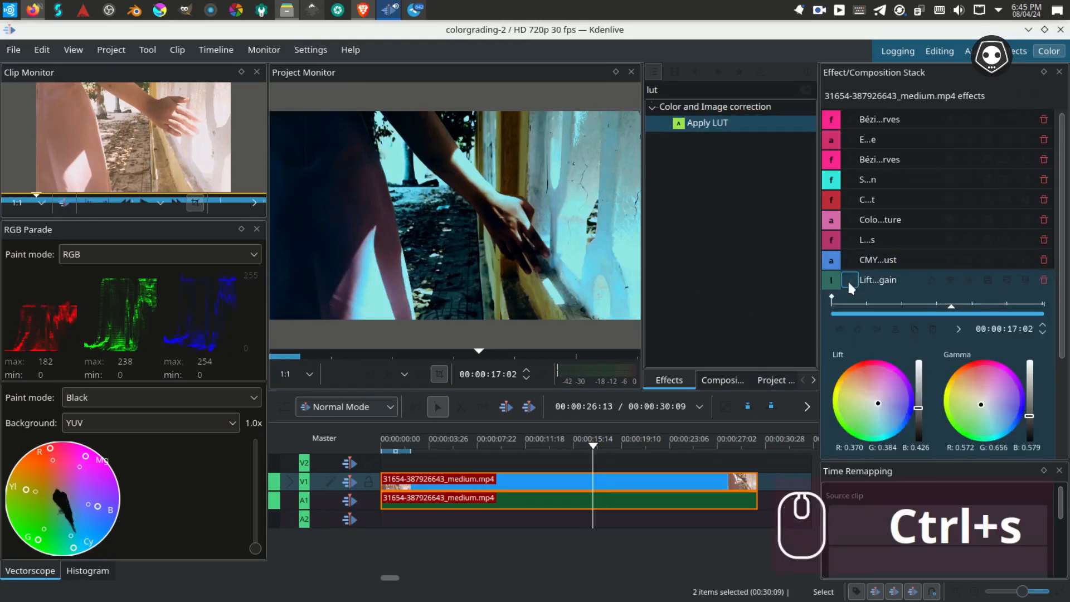
{"action": "scroll", "coordinate": [1063, 340], "scroll_direction": "down", "scroll_amount": 3}
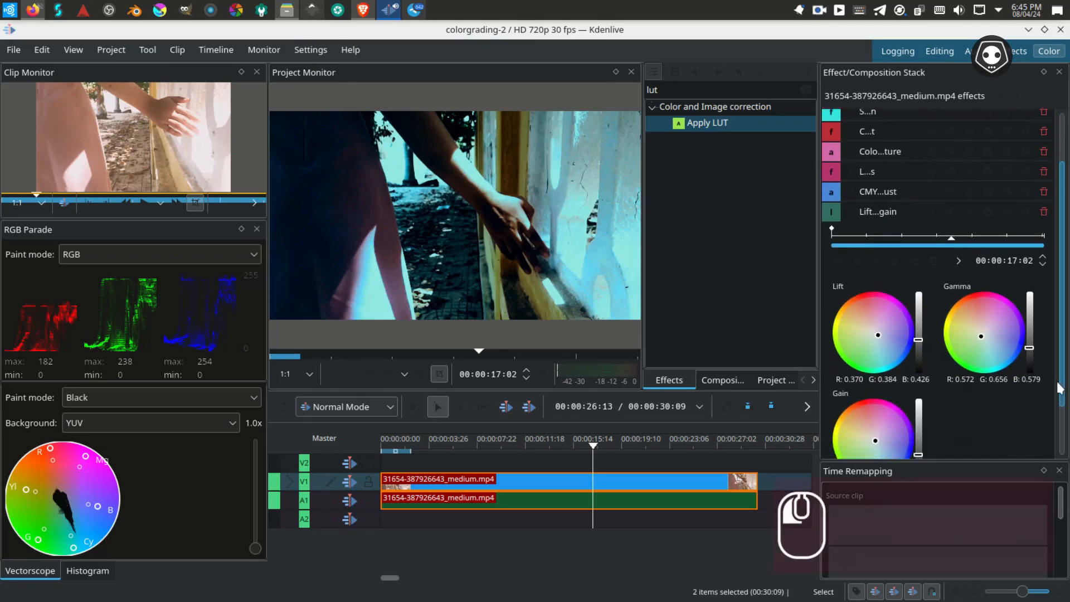
{"action": "left_click", "coordinate": [869, 326]}
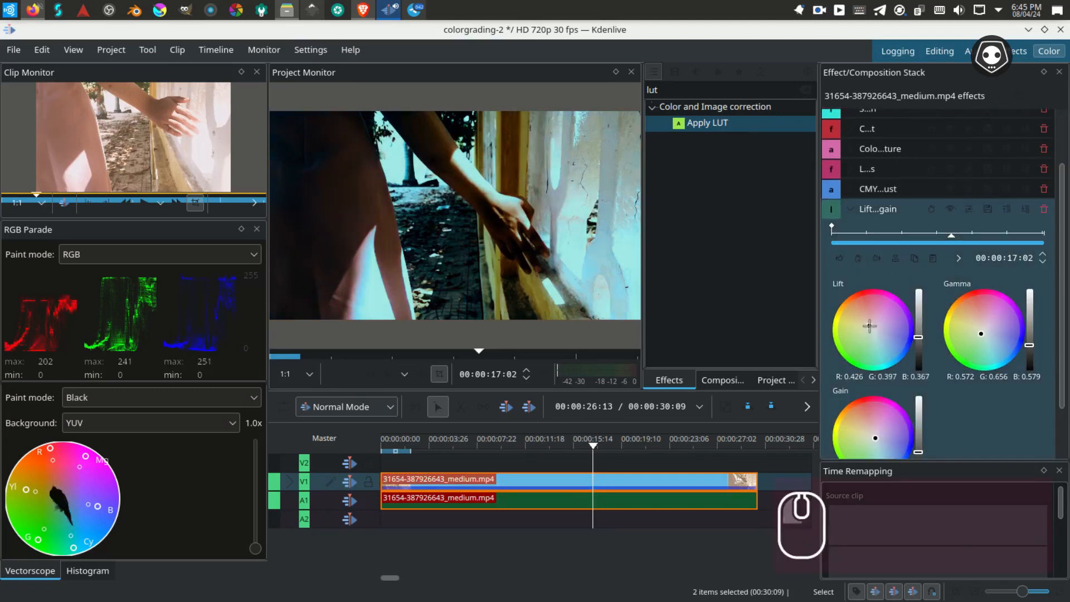
{"action": "left_click", "coordinate": [871, 328]}
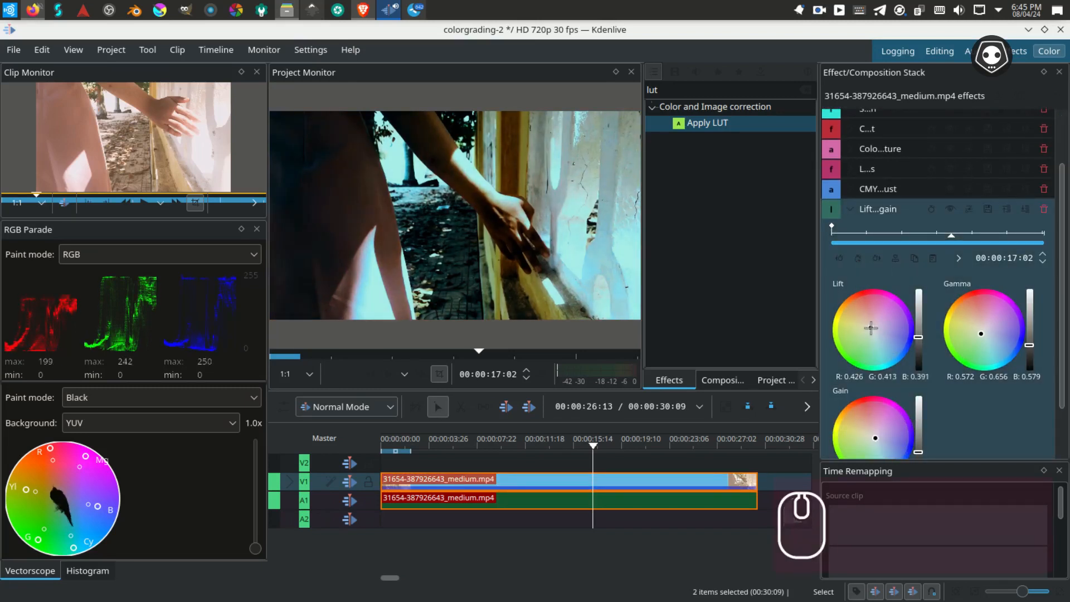
{"action": "left_click", "coordinate": [880, 327]}
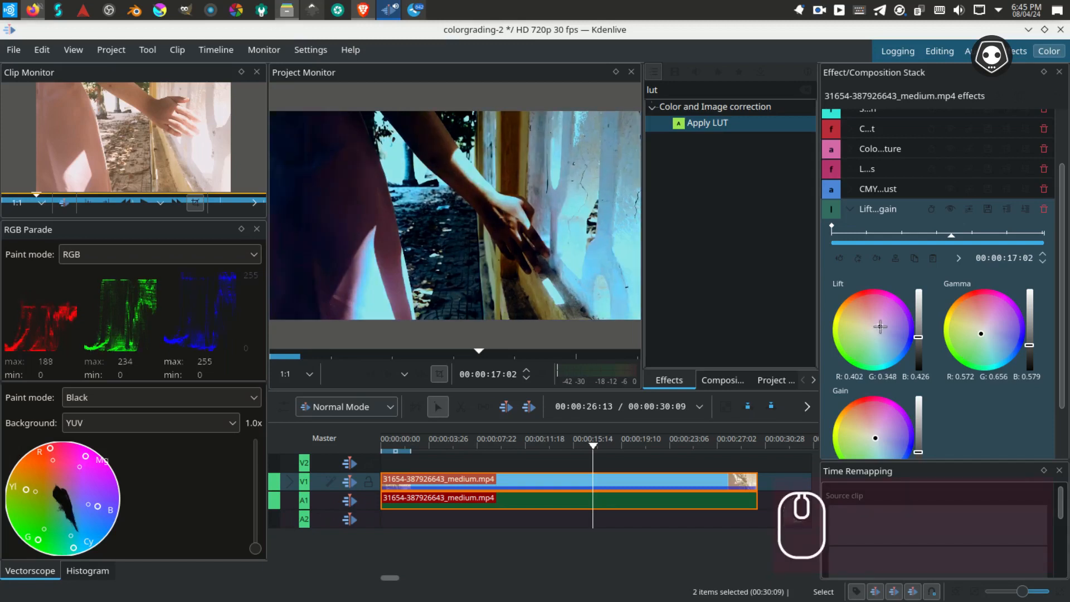
{"action": "left_click", "coordinate": [865, 334]}
{"action": "left_click", "coordinate": [879, 328]}
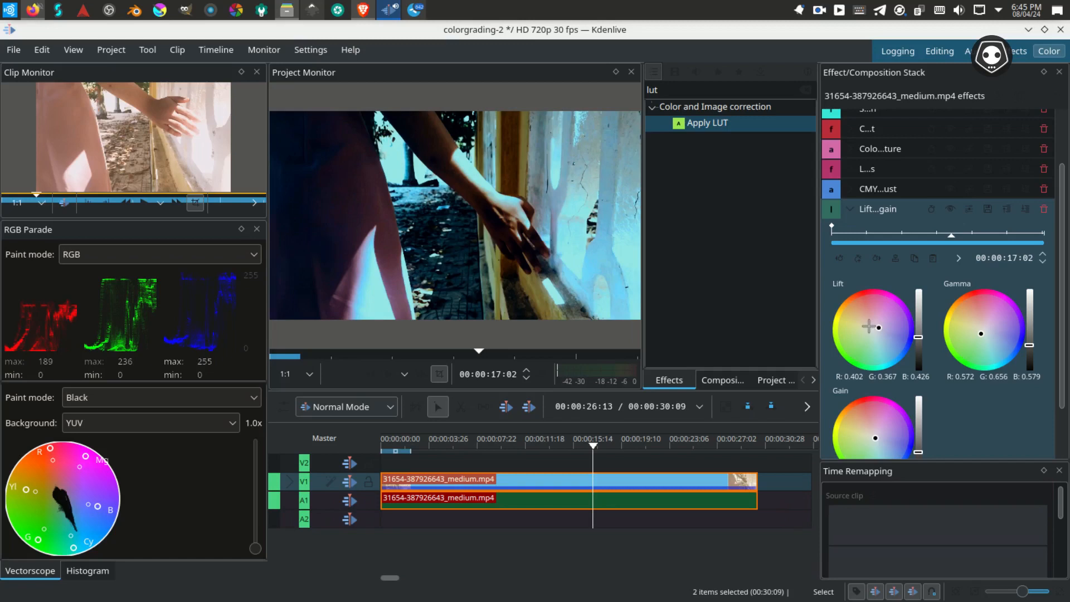
{"action": "left_click", "coordinate": [868, 327]}
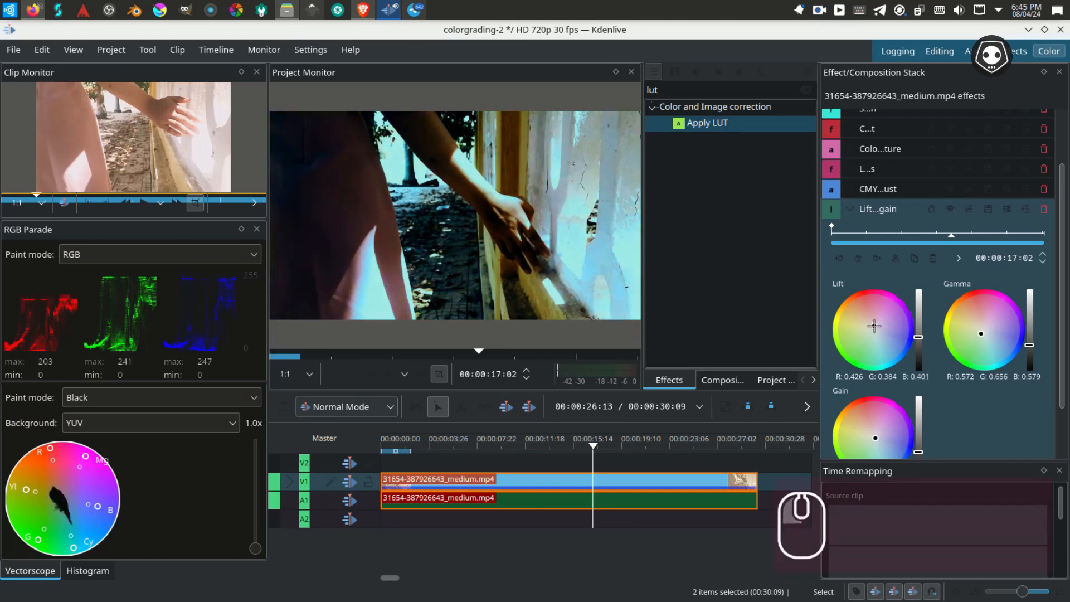
{"action": "left_click", "coordinate": [851, 210]}
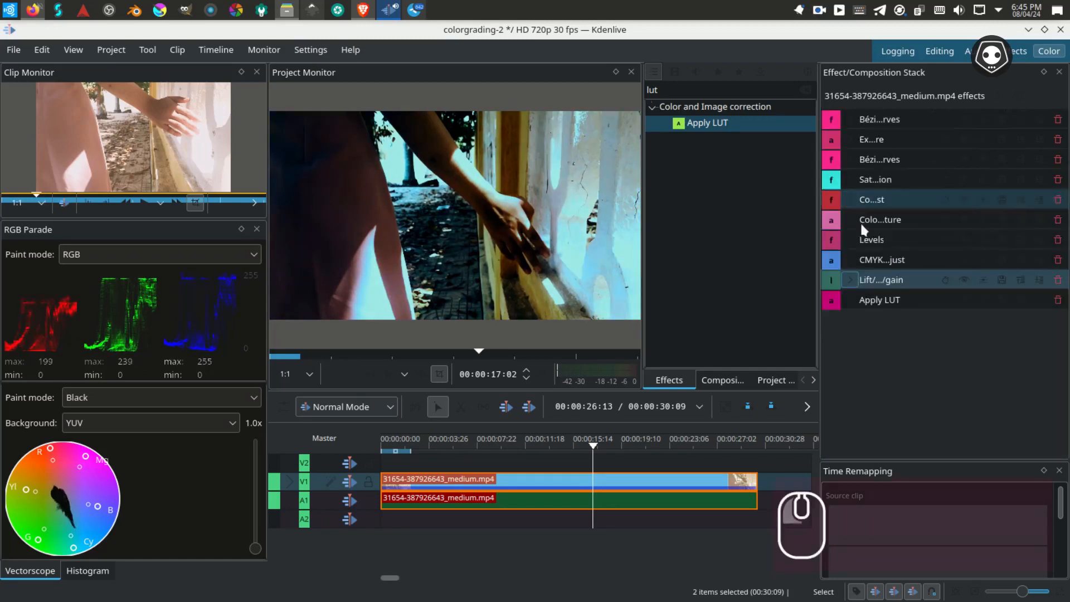
Toggle the Lift/gamma/gain and Apply LUT effects off and back on to compare the look, and save the project.
{"action": "left_click", "coordinate": [964, 280]}
{"action": "left_click", "coordinate": [964, 278]}
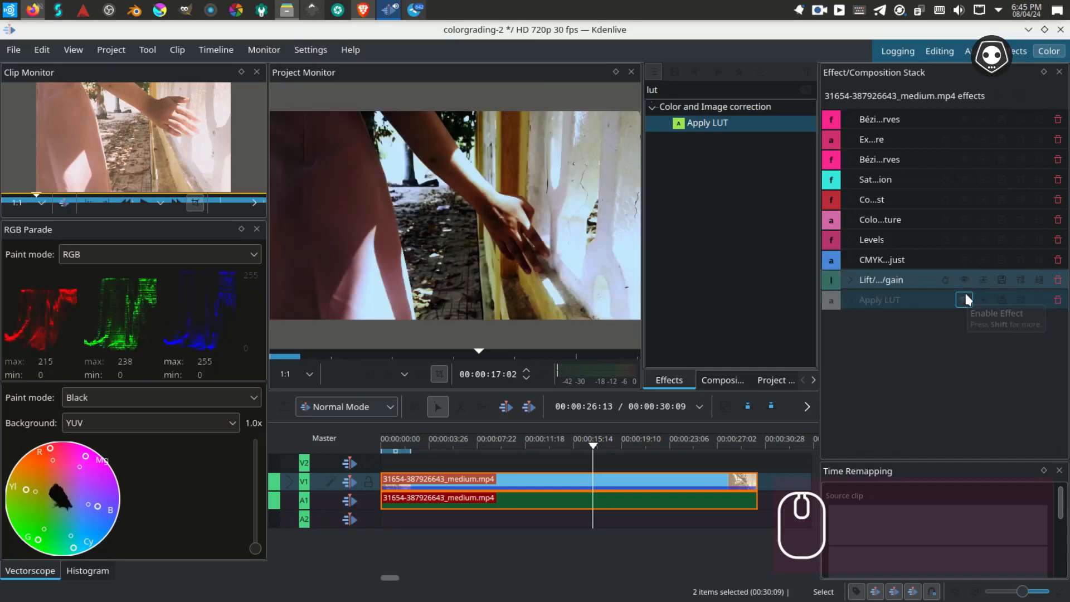
{"action": "left_click", "coordinate": [965, 300]}
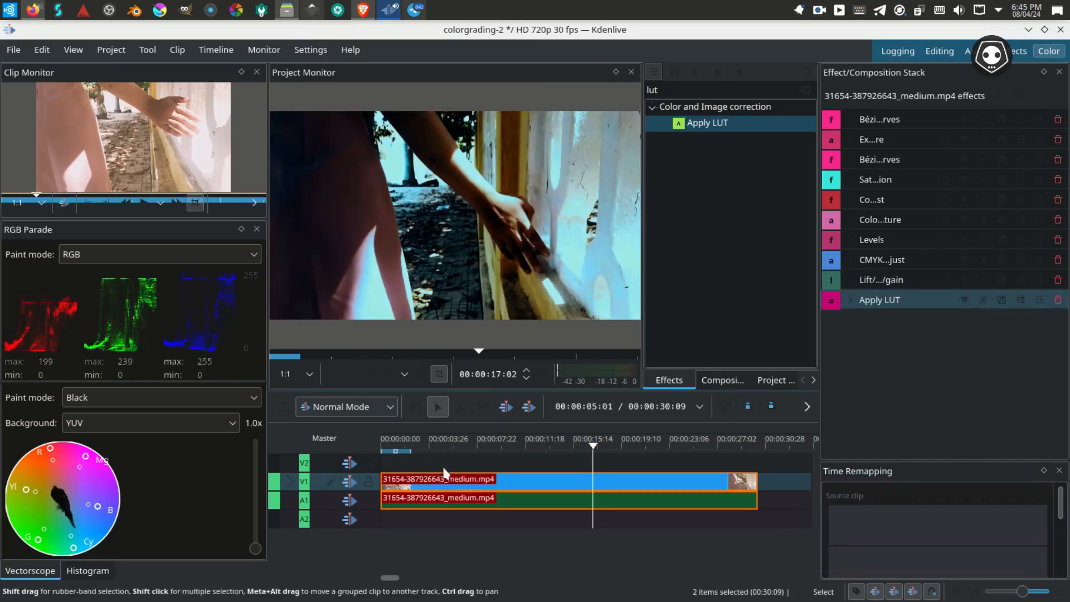
{"action": "key", "text": "ctrl+s"}
Play the graded clip from about 4 seconds in, clear the effects search filter, and stop playback.
{"action": "left_click", "coordinate": [432, 453]}
{"action": "key", "text": "space"}
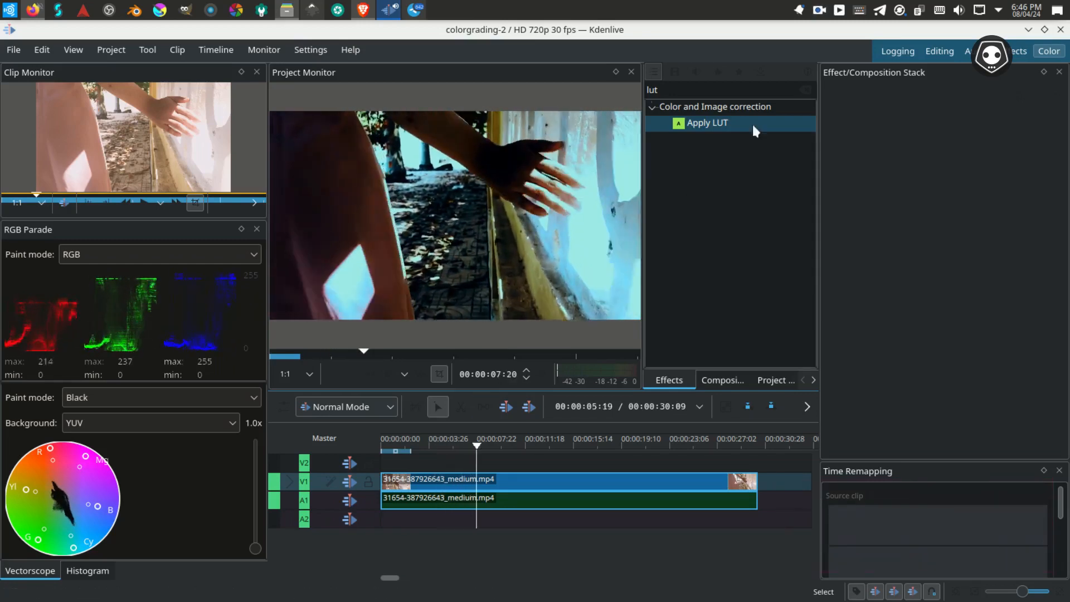
{"action": "left_click", "coordinate": [805, 90]}
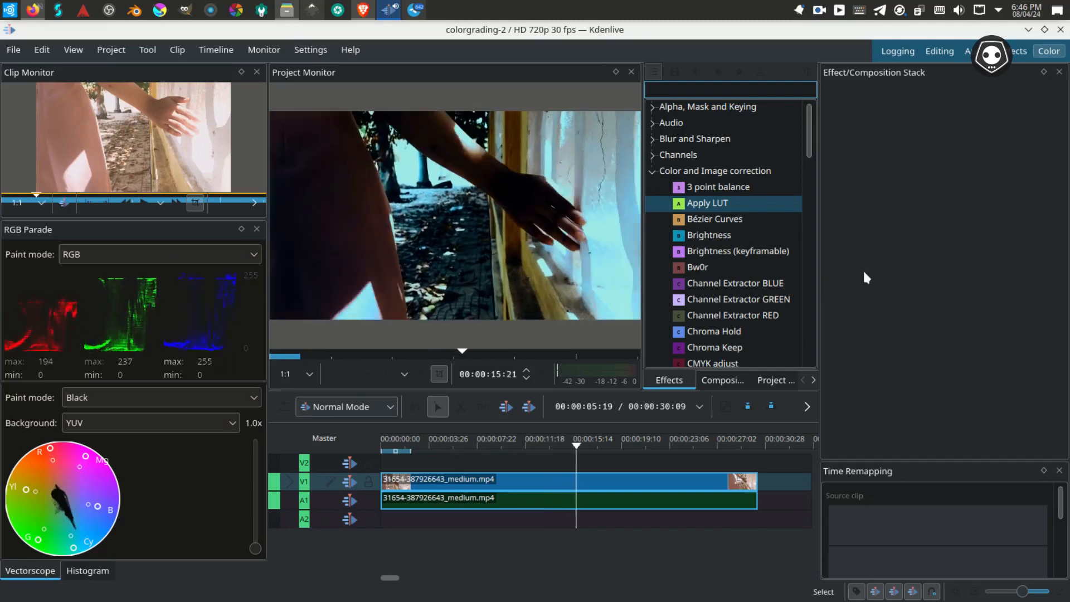
{"action": "key", "text": "space"}
Switch to the Editing layout, narrow the project bin and resize the clip and project monitors for a side-by-side view.
{"action": "left_click", "coordinate": [894, 53]}
{"action": "left_click", "coordinate": [940, 51]}
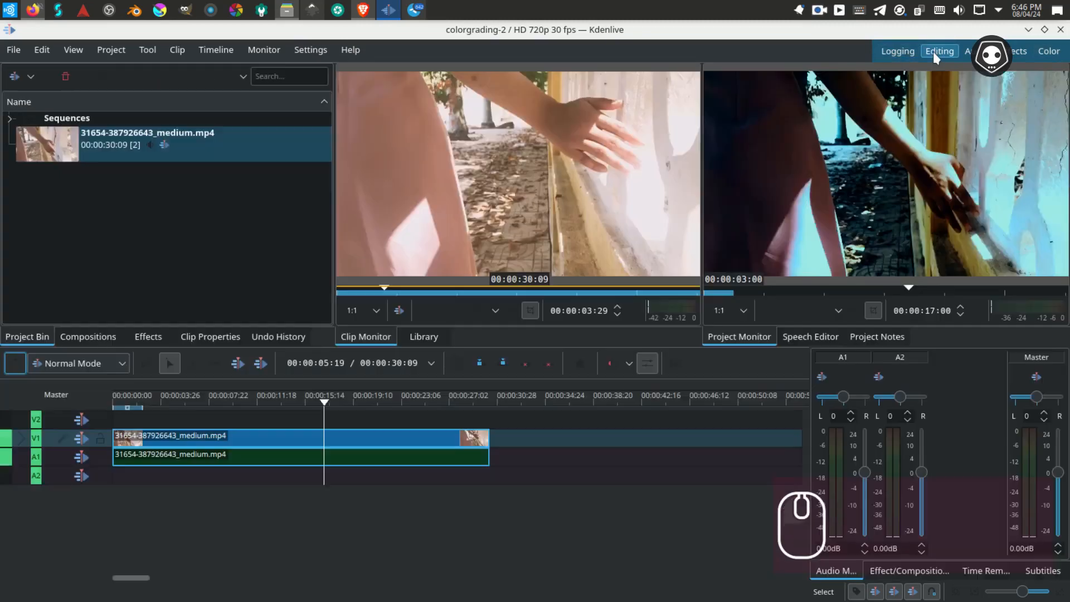
{"action": "left_click_drag", "start_coordinate": [213, 238], "coordinate": [93, 238]}
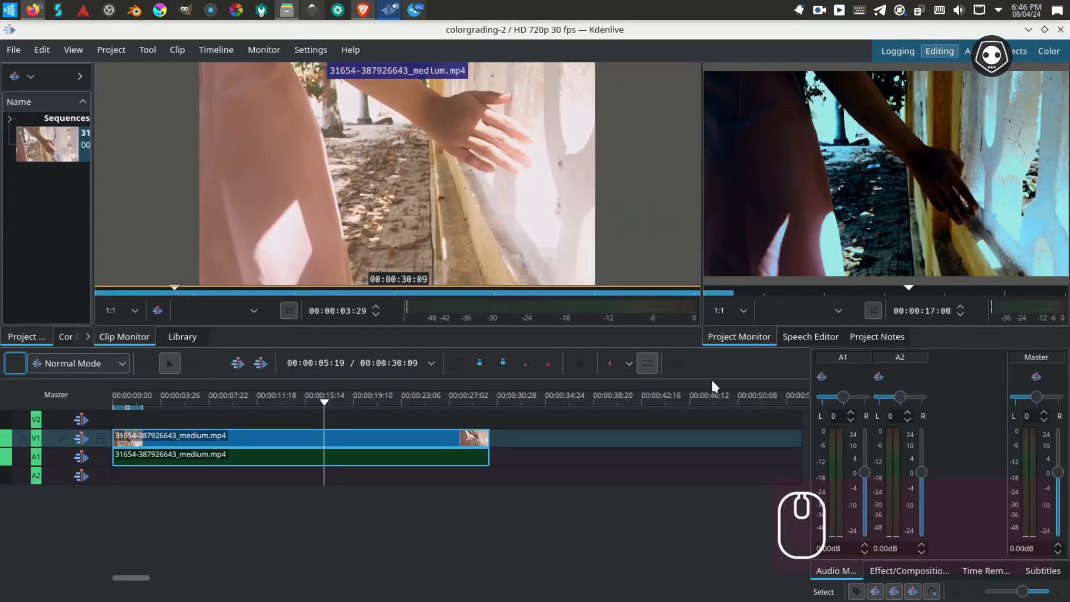
{"action": "left_click_drag", "start_coordinate": [433, 346], "coordinate": [433, 366]}
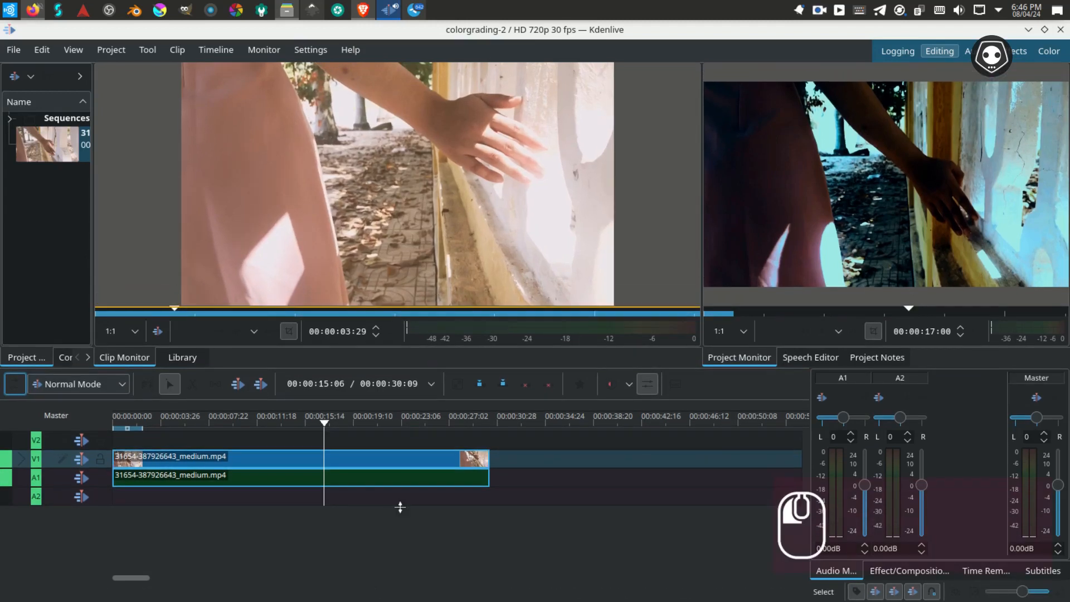
{"action": "left_click_drag", "start_coordinate": [701, 174], "coordinate": [564, 174]}
Match the source clip at 00:00:13:11 with the graded timeline at 00:00:13:00 to compare the original and graded frames.
{"action": "left_click", "coordinate": [307, 314]}
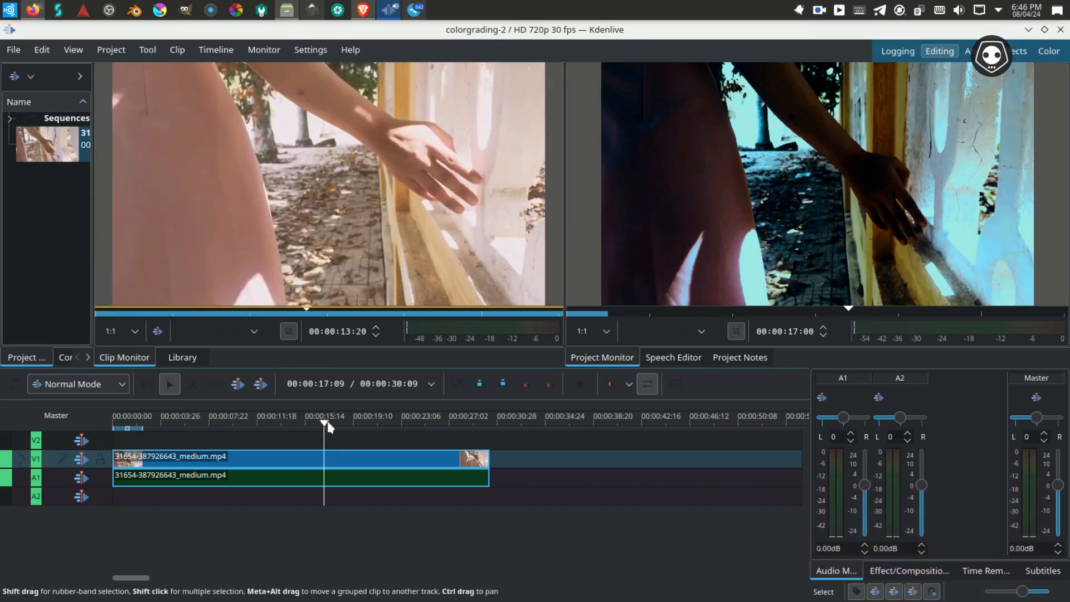
{"action": "left_click_drag", "start_coordinate": [316, 421], "coordinate": [271, 428]}
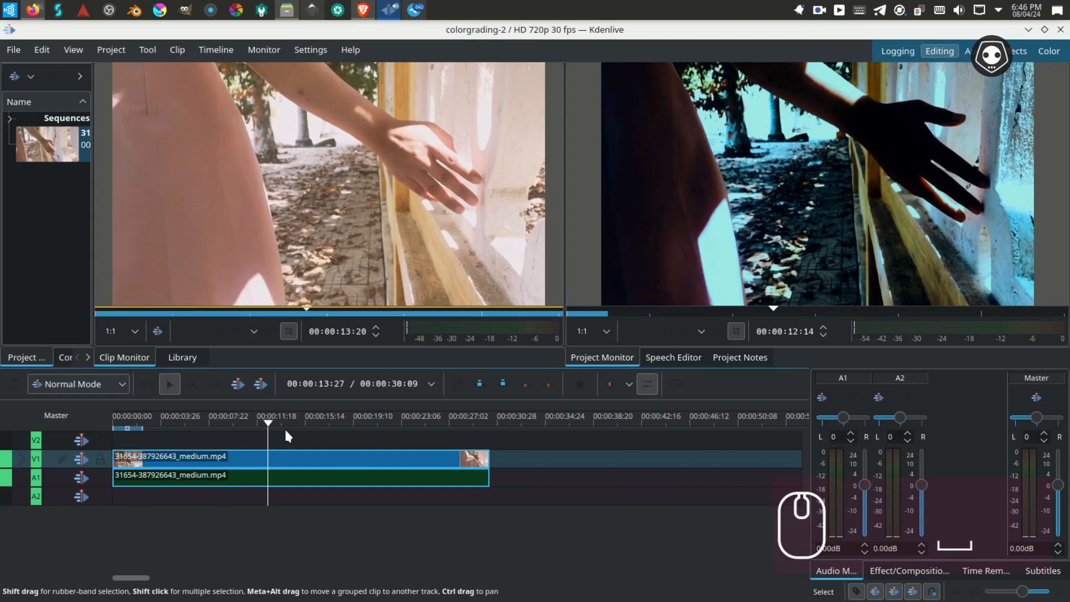
{"action": "key", "text": "space"}
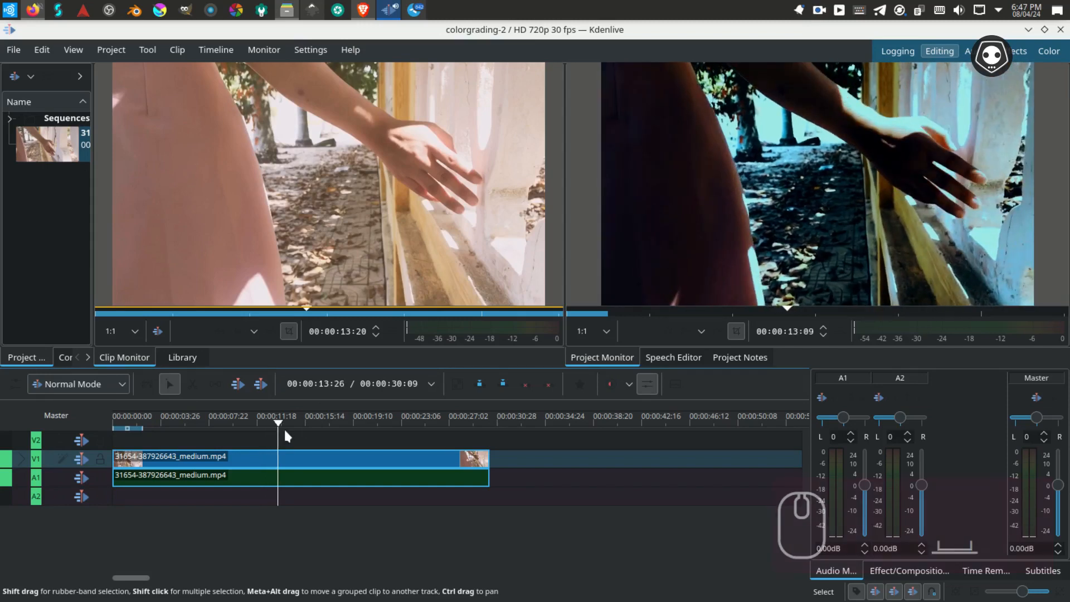
{"action": "key", "text": "space"}
{"action": "key", "text": "space"}
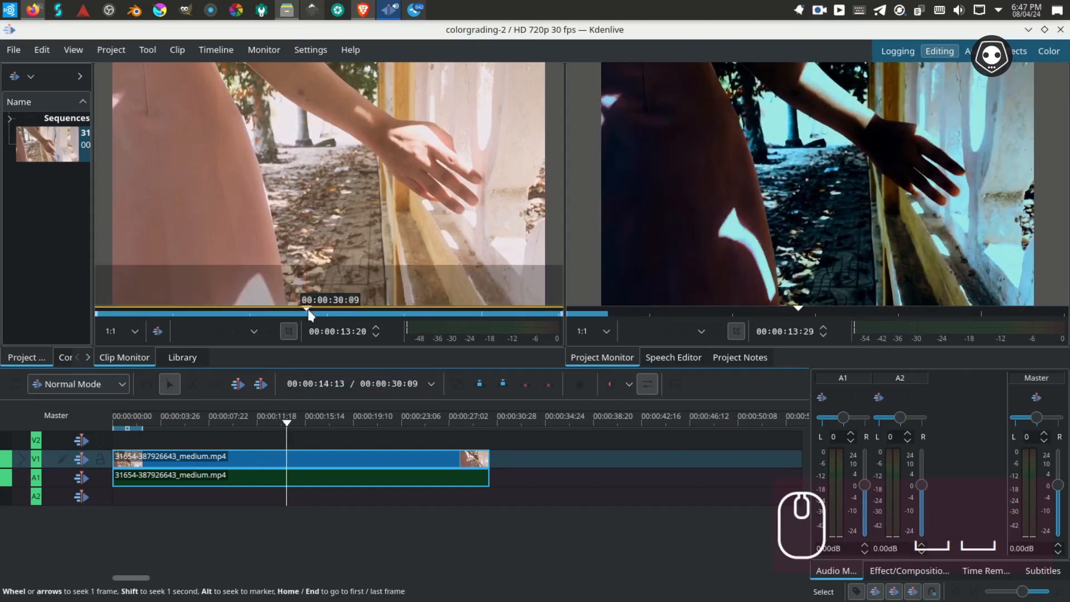
{"action": "scroll", "coordinate": [311, 315], "scroll_direction": "down", "scroll_amount": 4}
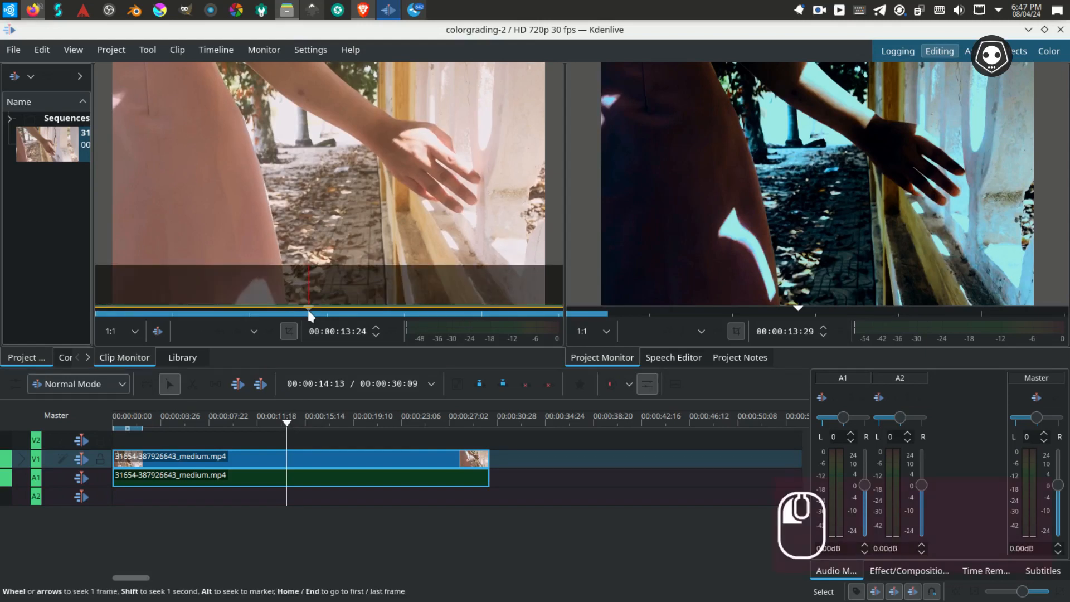
{"action": "scroll", "coordinate": [306, 315], "scroll_direction": "up", "scroll_amount": 6}
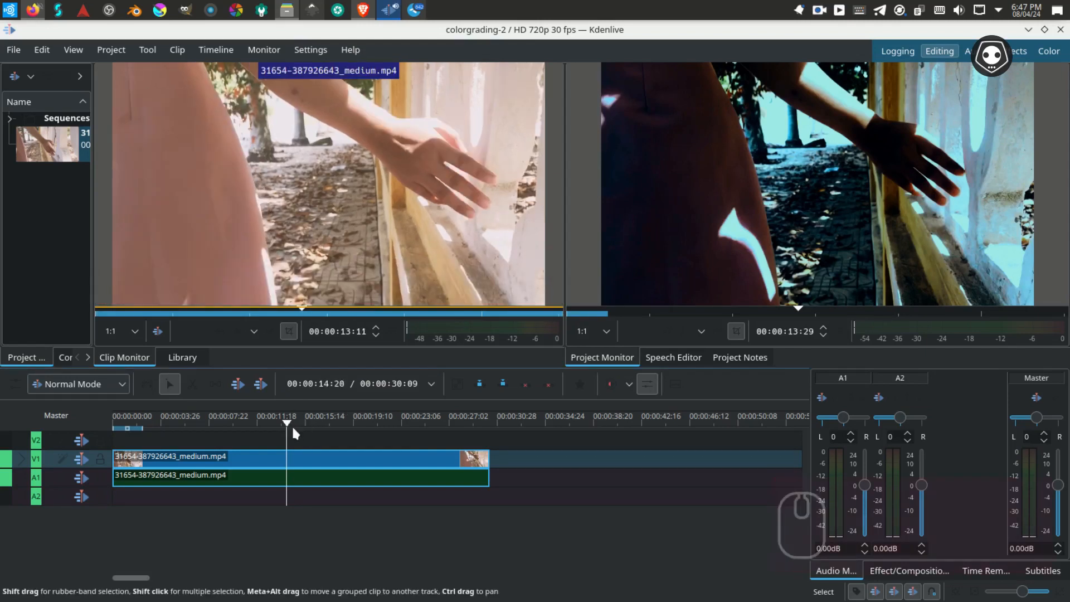
{"action": "mouse_move", "coordinate": [286, 422]}
{"action": "left_mouse_down"}
{"action": "mouse_move", "coordinate": [259, 423]}
{"action": "mouse_move", "coordinate": [283, 423]}
{"action": "mouse_move", "coordinate": [274, 425]}
{"action": "left_mouse_up"}
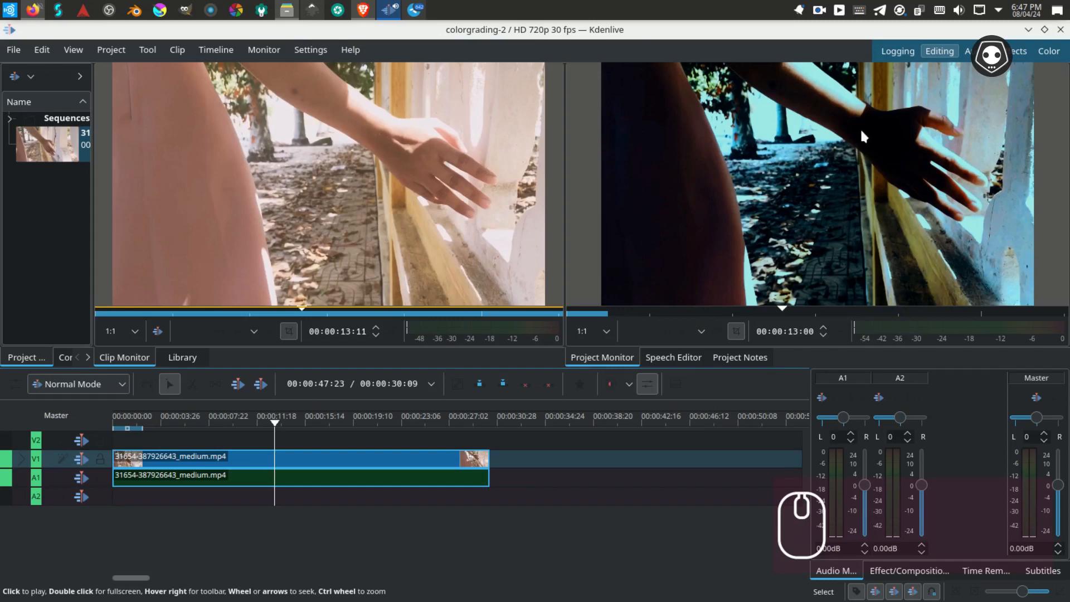
{"action": "left_click", "coordinate": [818, 9]}
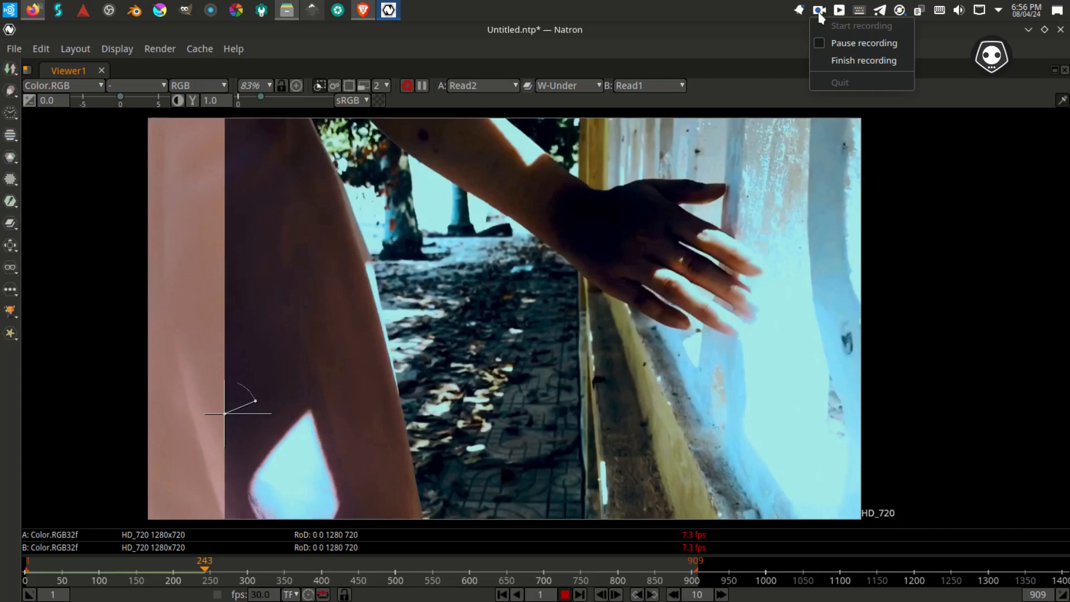
{"action": "left_click", "coordinate": [833, 43]}
{"action": "left_click", "coordinate": [833, 45]}
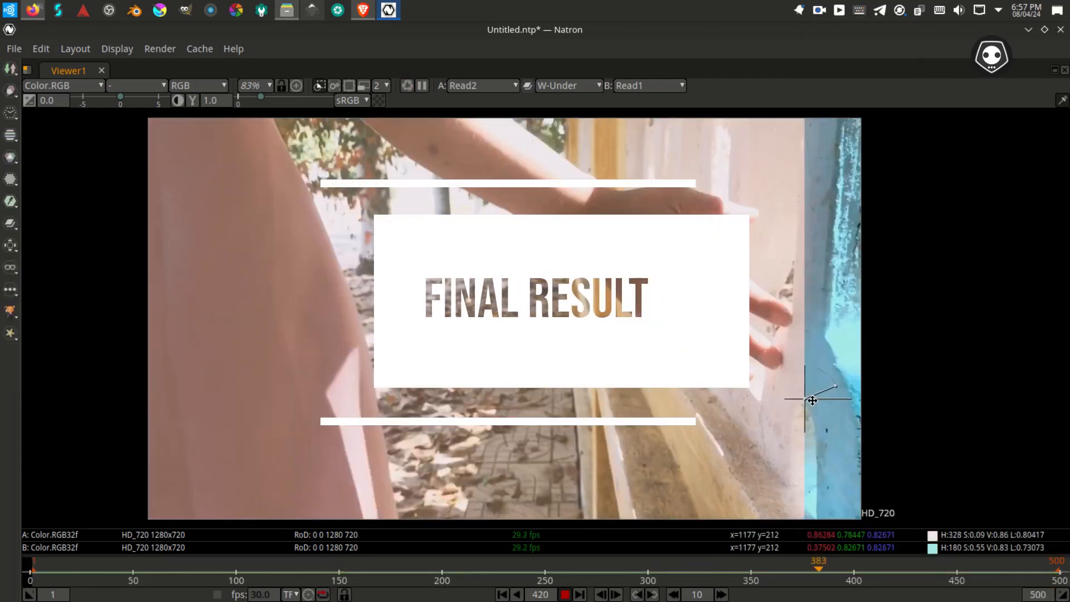
In Natron, sweep the viewer's wipe divider across the playing footage to compare the original and graded versions.
{"action": "left_click_drag", "start_coordinate": [864, 409], "coordinate": [770, 411]}
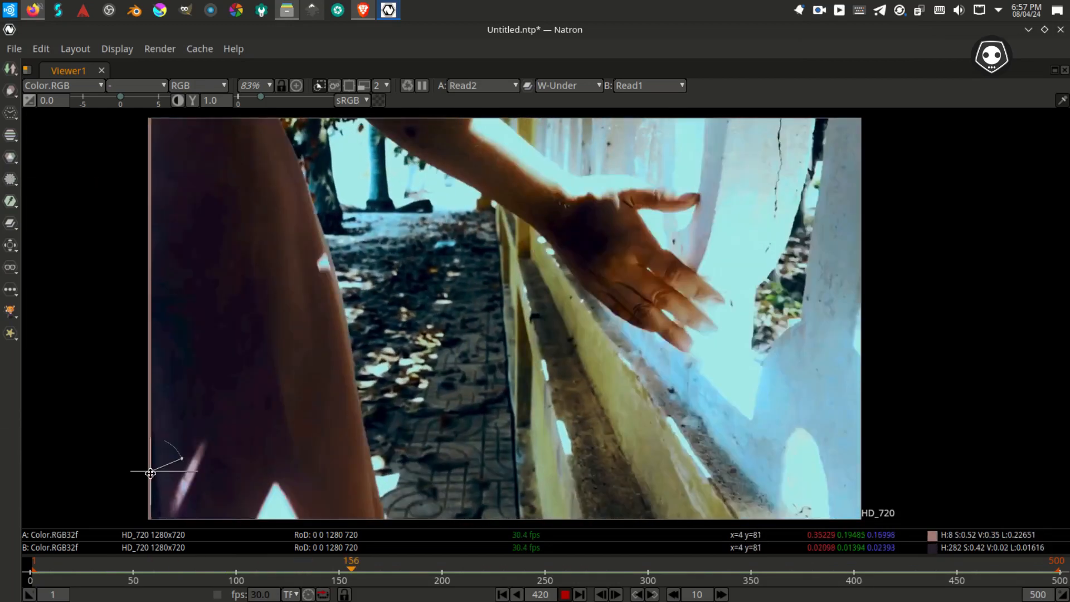
{"action": "left_click_drag", "start_coordinate": [151, 474], "coordinate": [318, 470]}
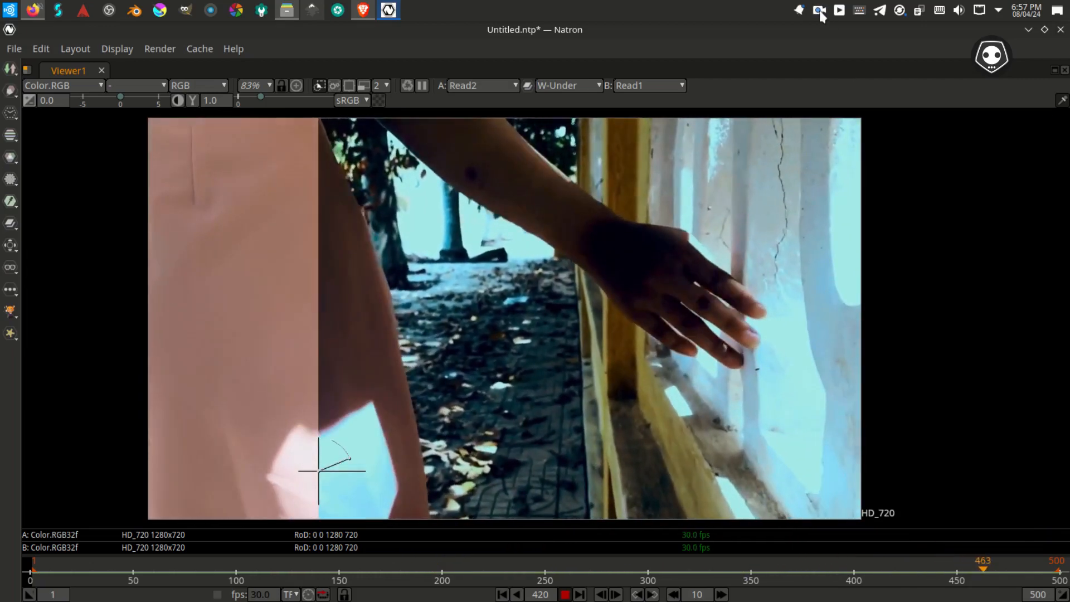
{"action": "left_click", "coordinate": [818, 10]}
{"action": "left_click", "coordinate": [843, 61]}
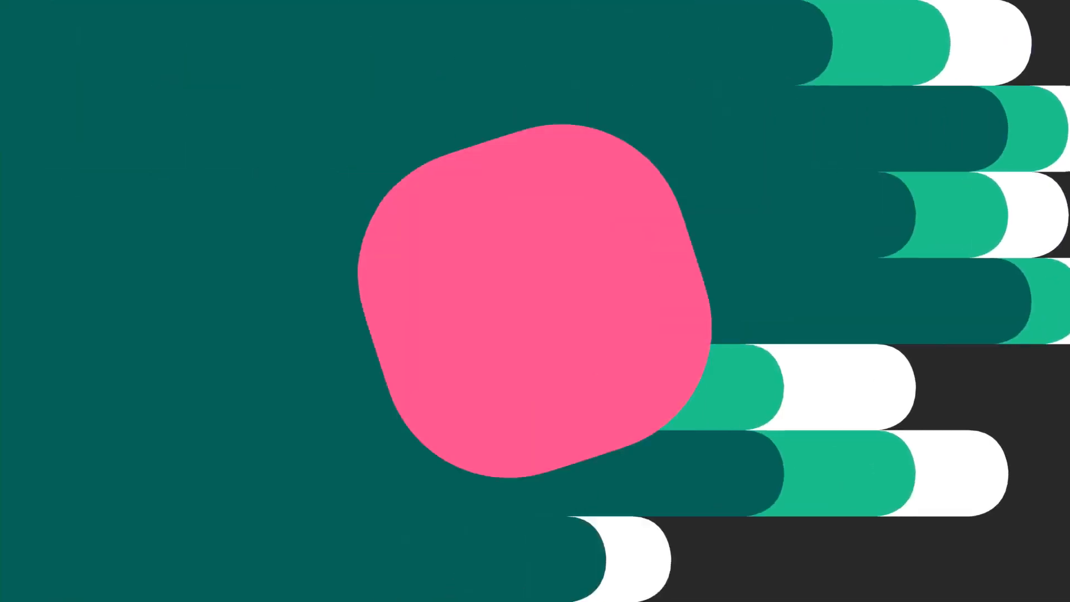